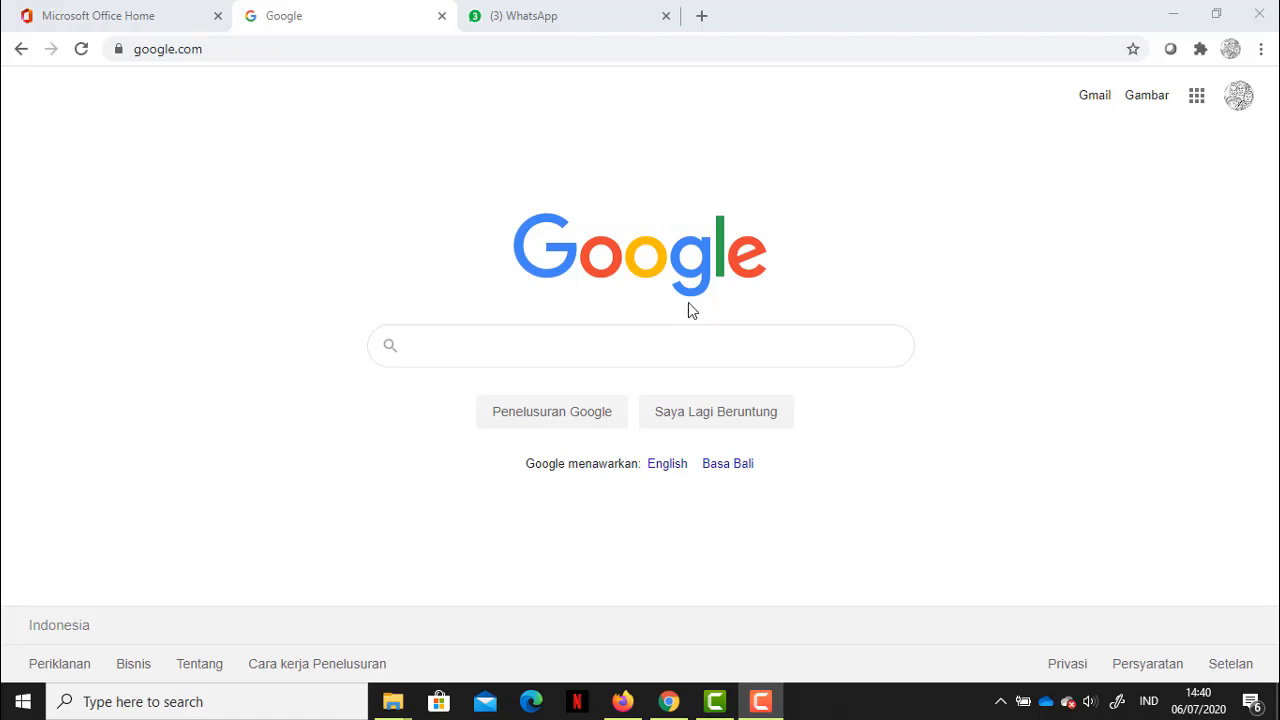
Step: Go to office.com in the current Chrome tab
click(291, 49)
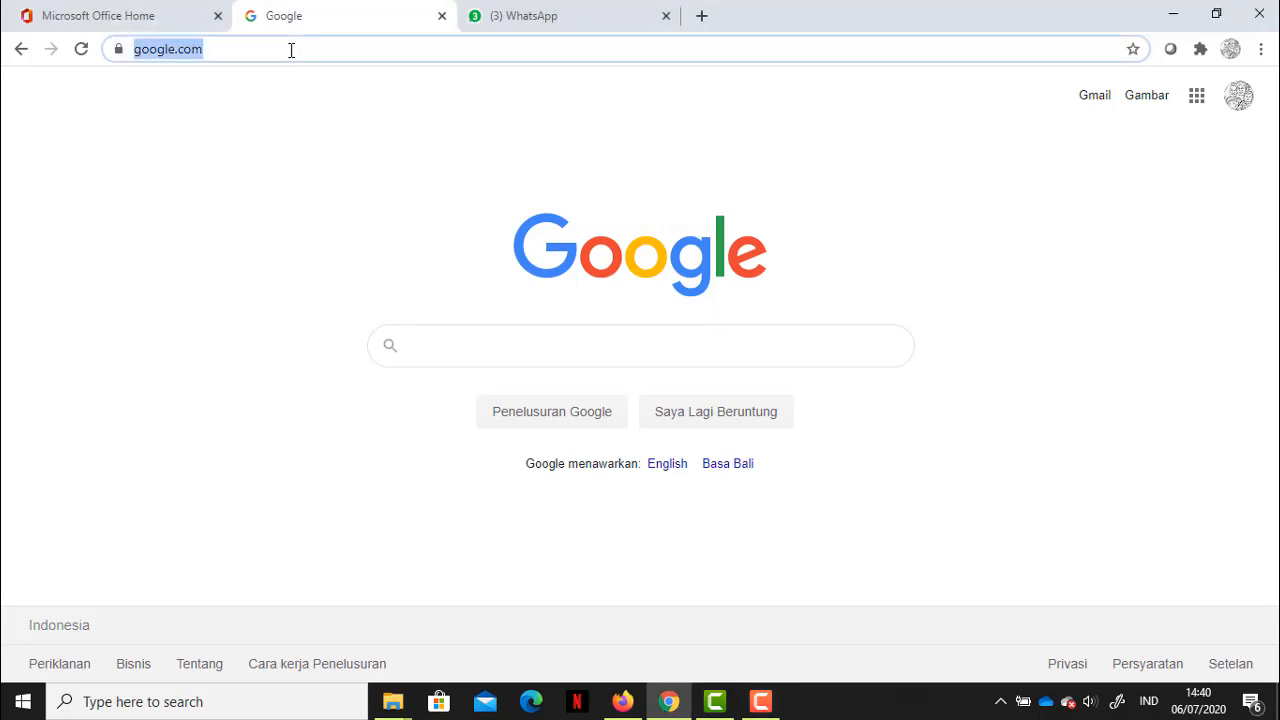
text(office.)
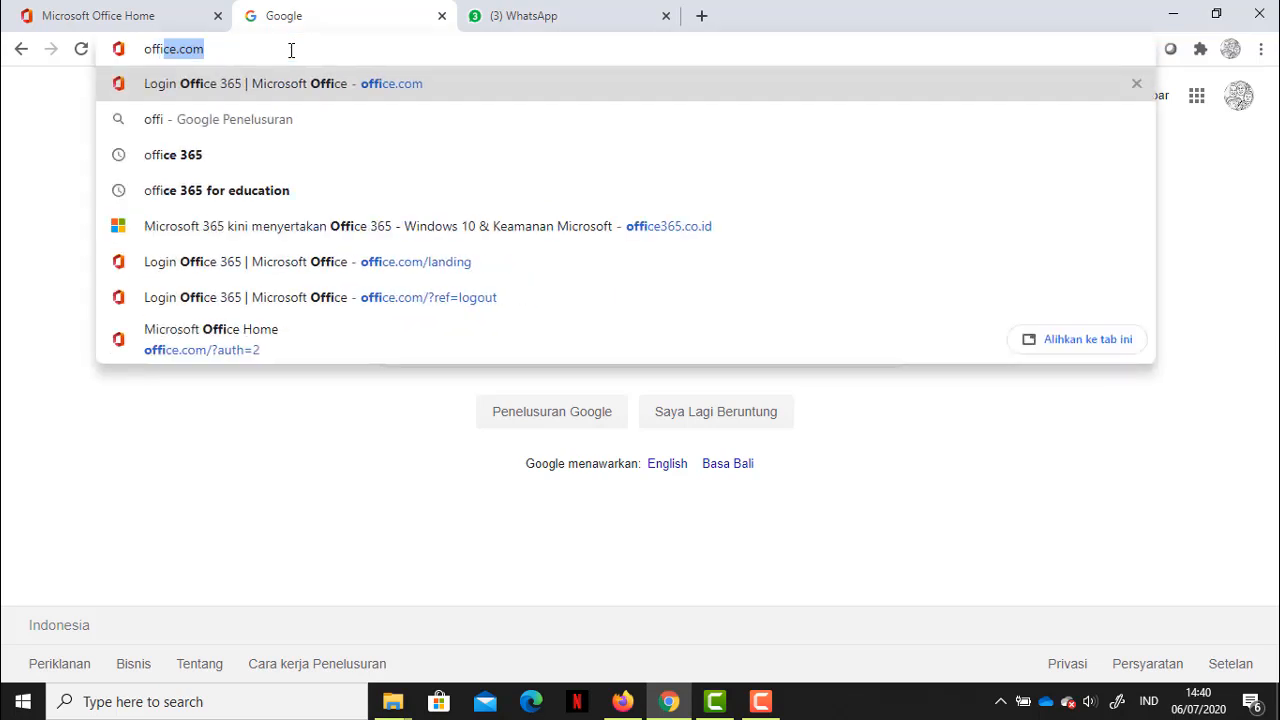
text(com)
key(Return)
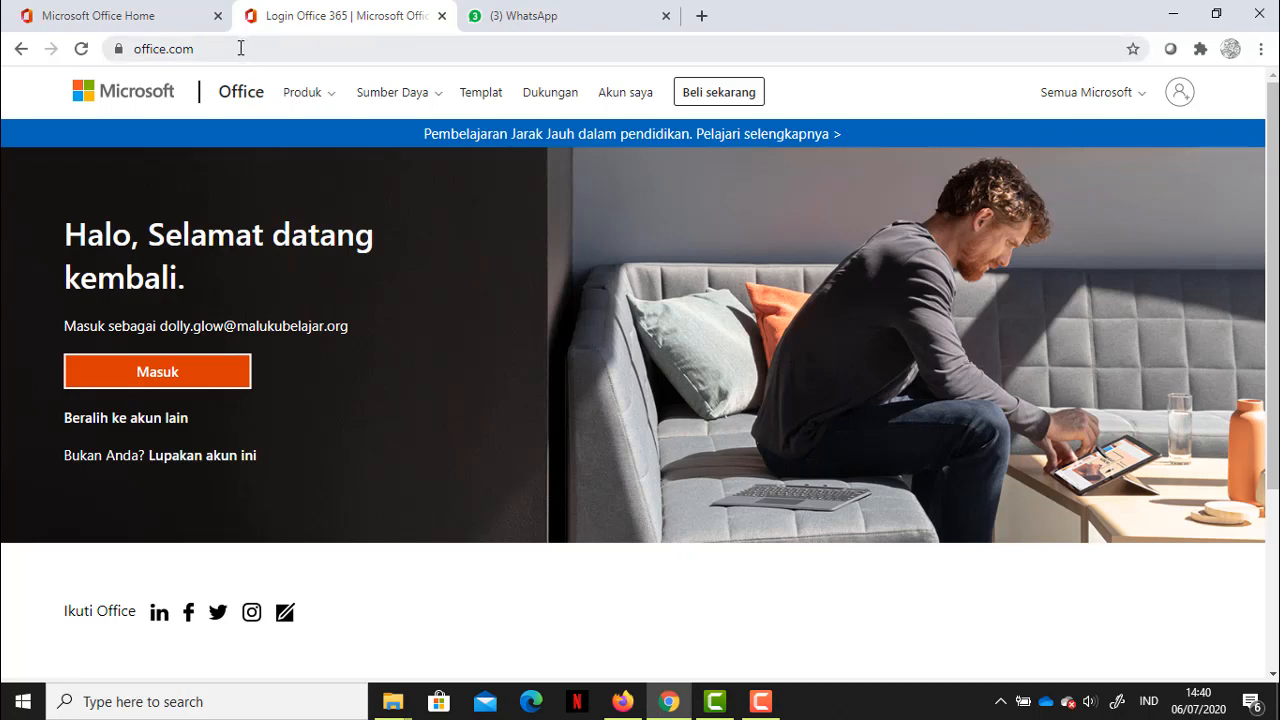
Step: Load teams.microsoft.com in a new tab, then return to the Office tab
click(702, 15)
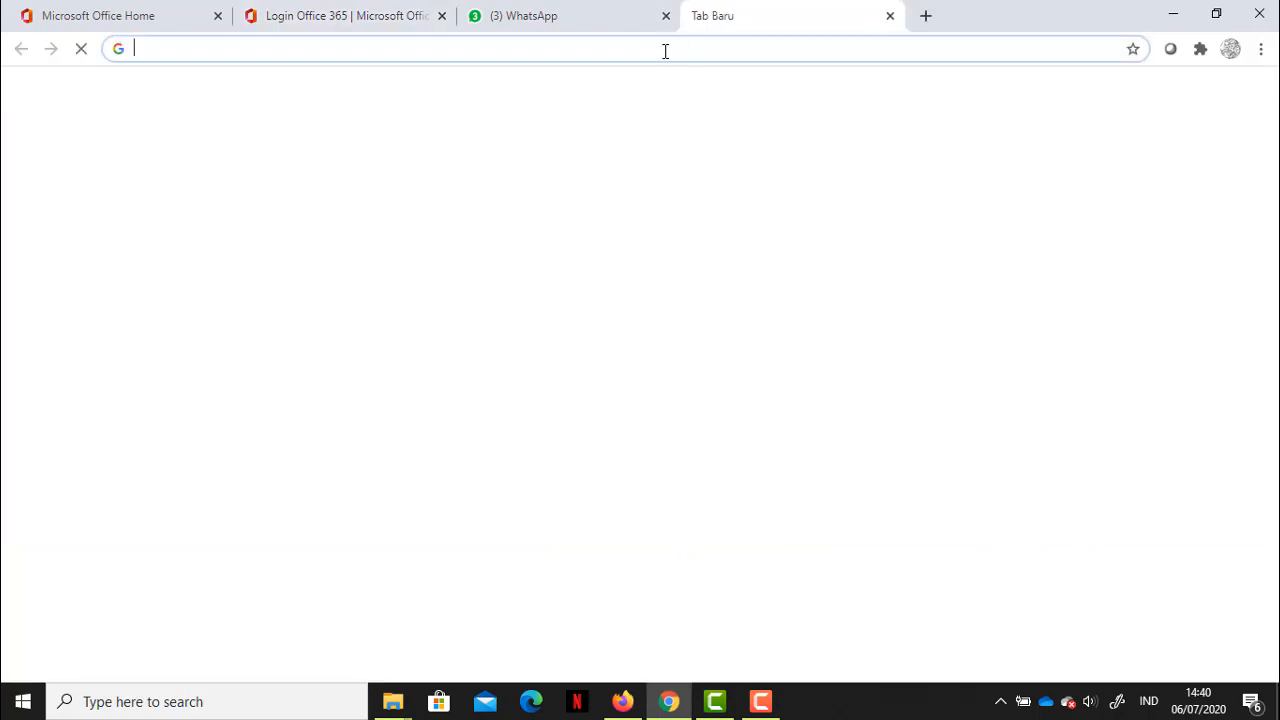
click(662, 48)
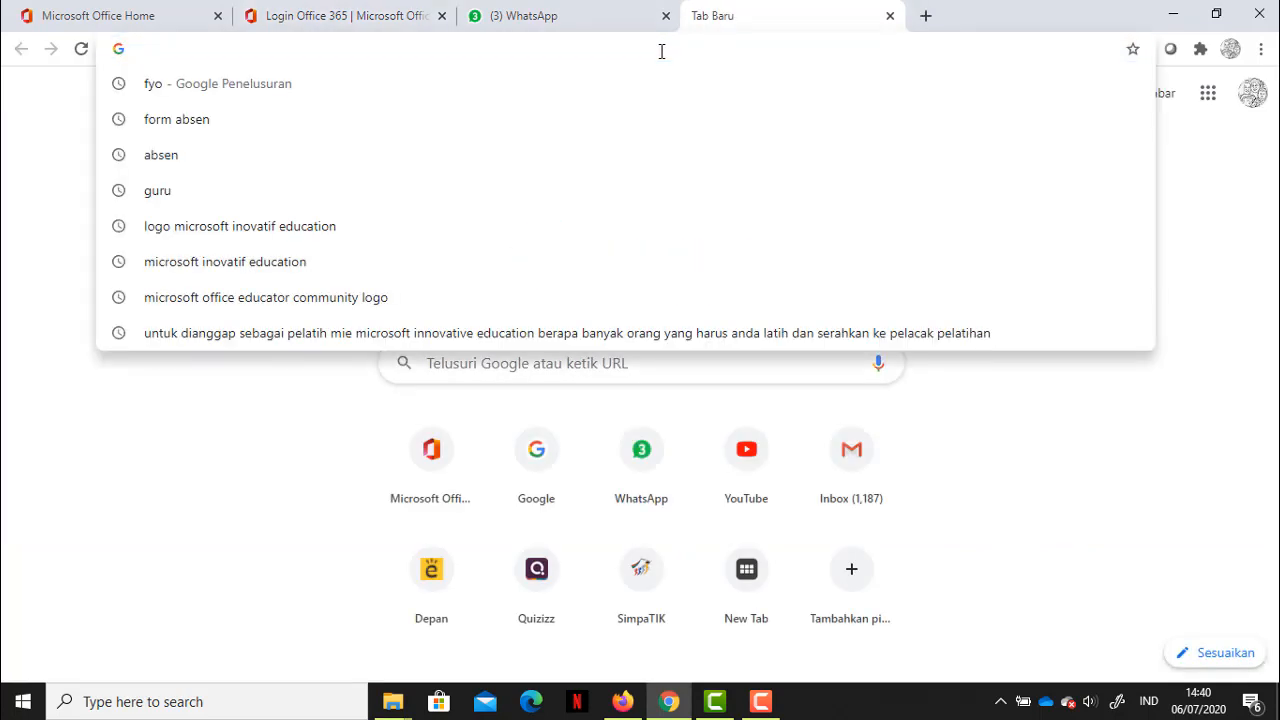
text(teams.microsoft.com)
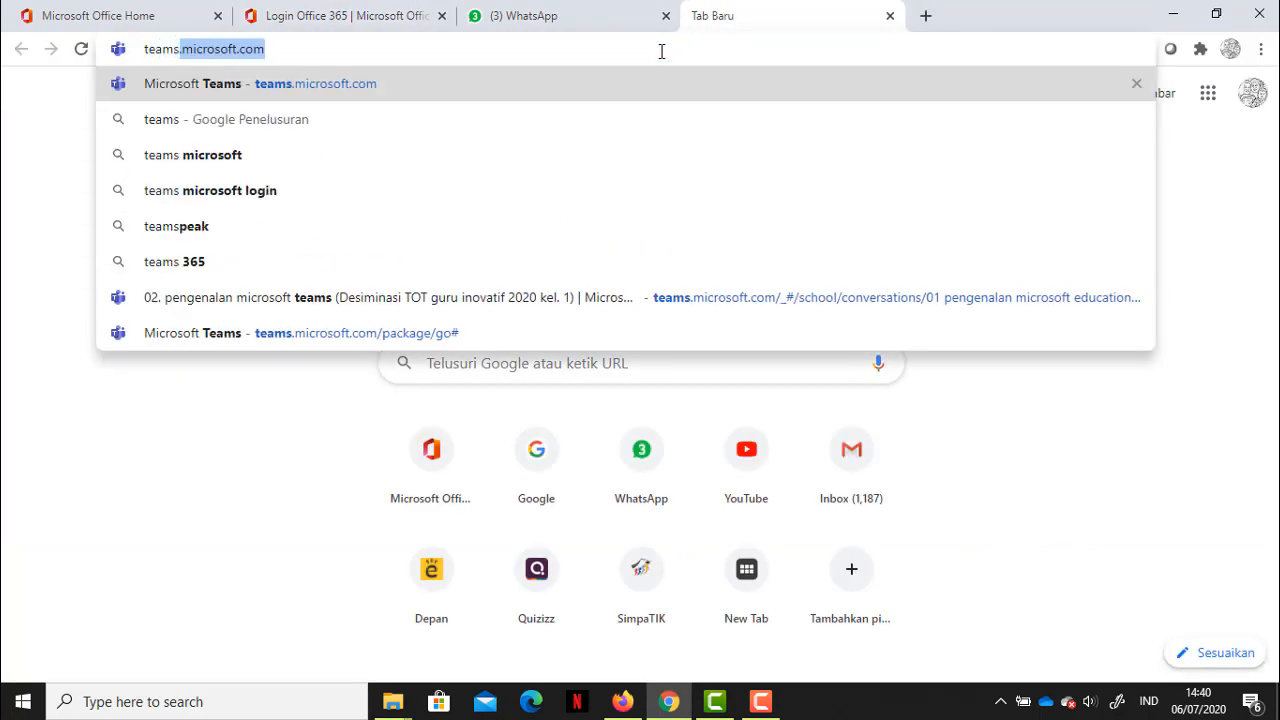
key(Right)
key(Return)
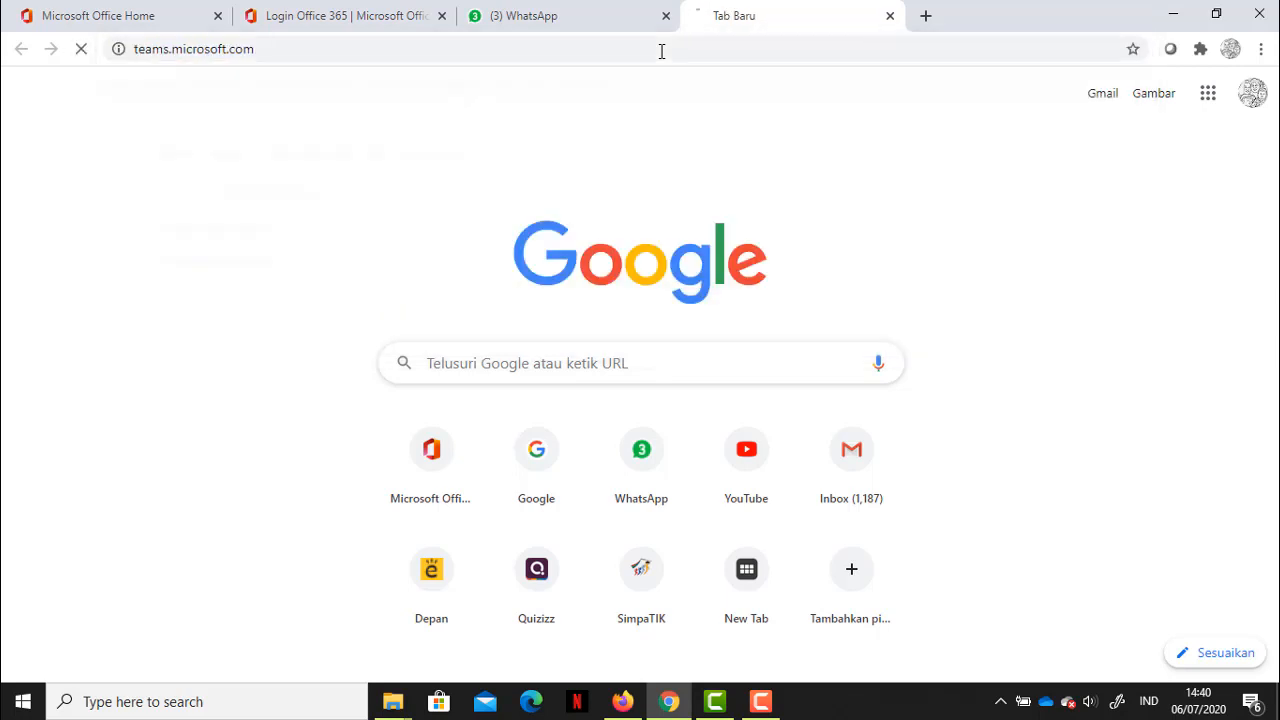
click(260, 20)
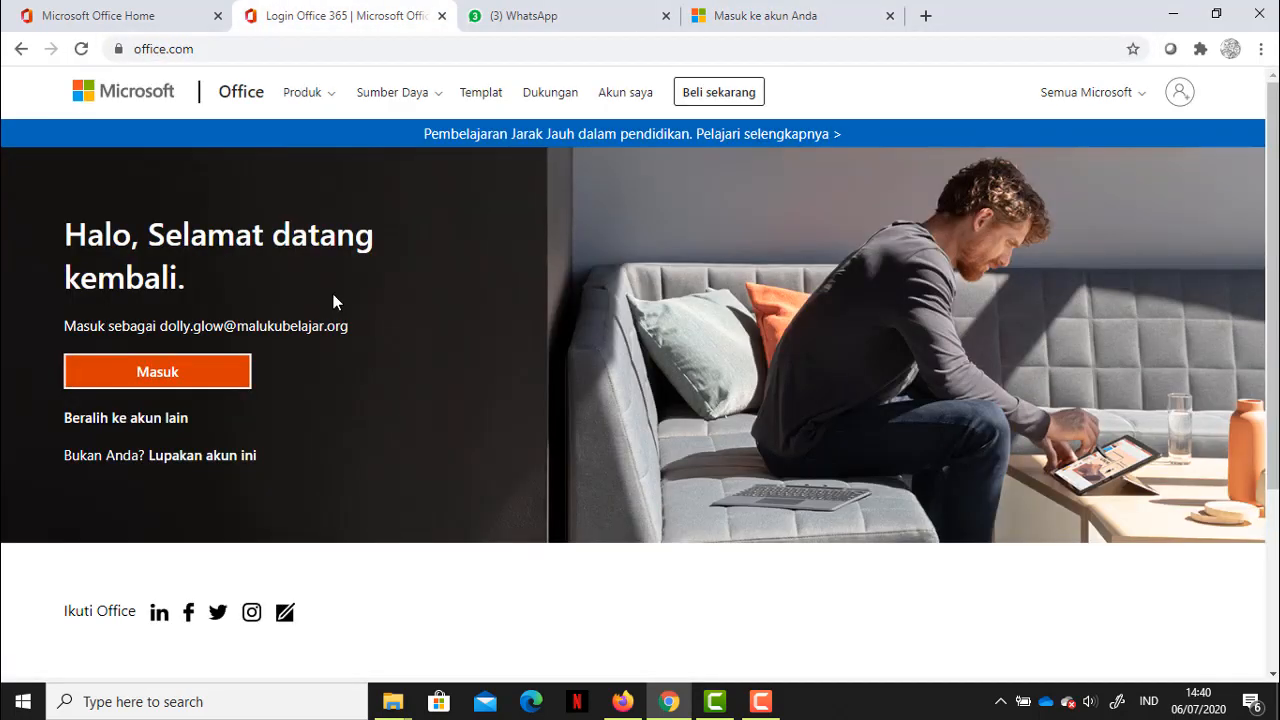
Step: Sign in with a different school account's e-mail and password, then launch Teams from Office home
click(128, 420)
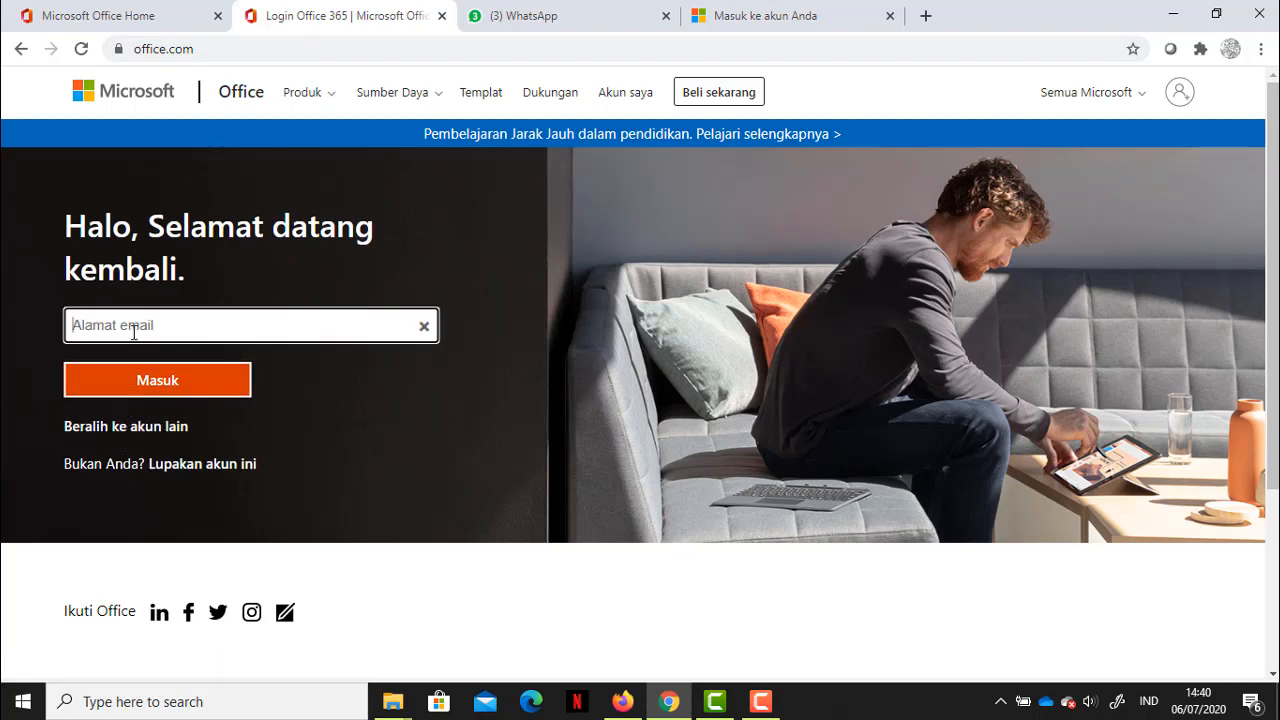
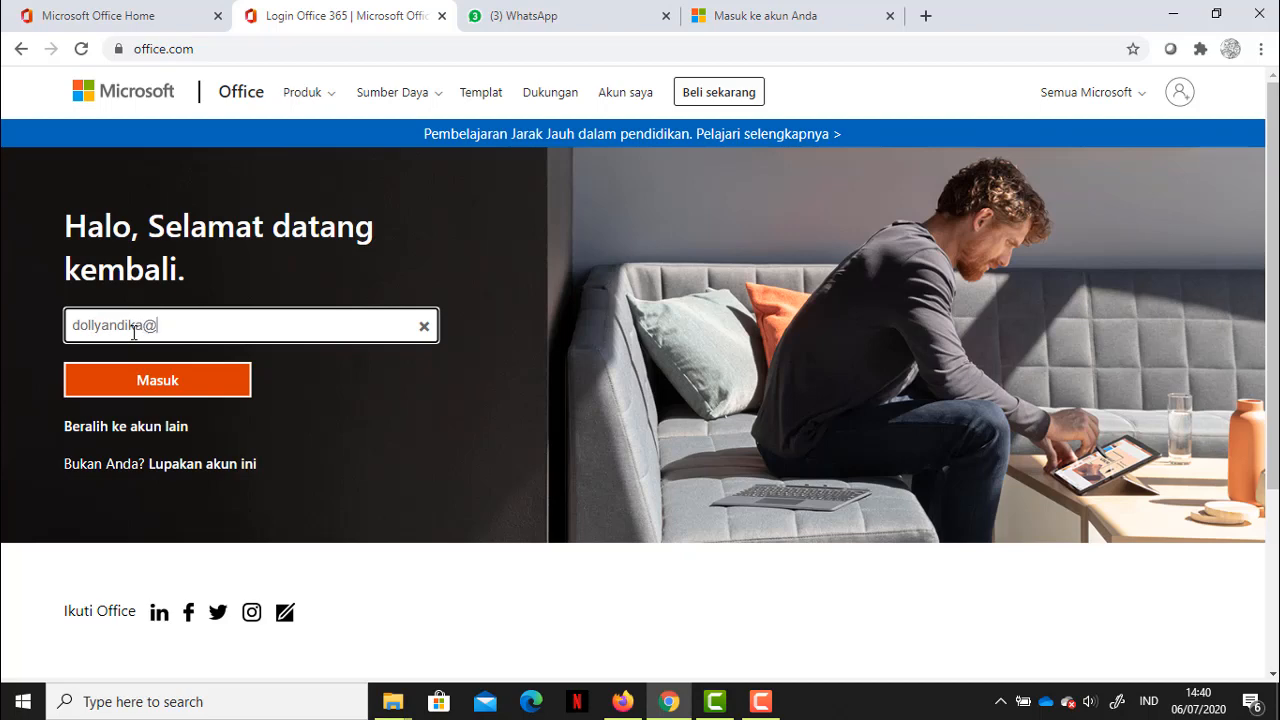
key(Return)
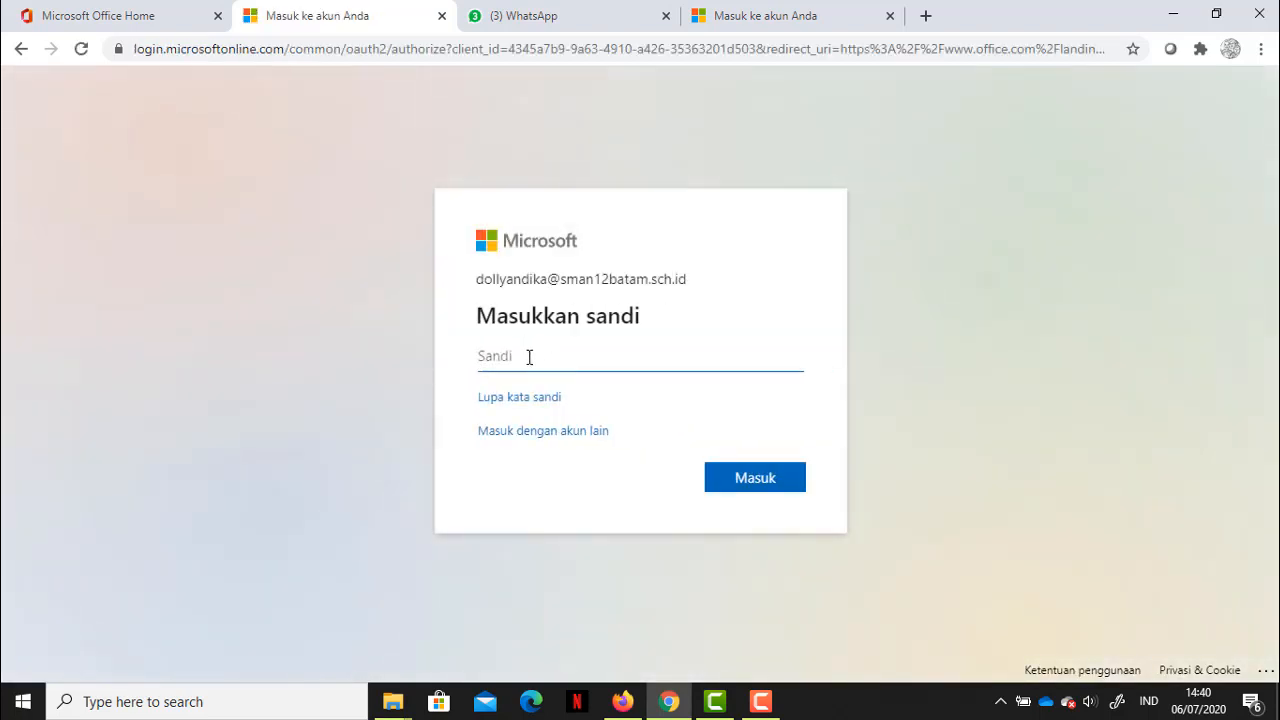
text(a********)
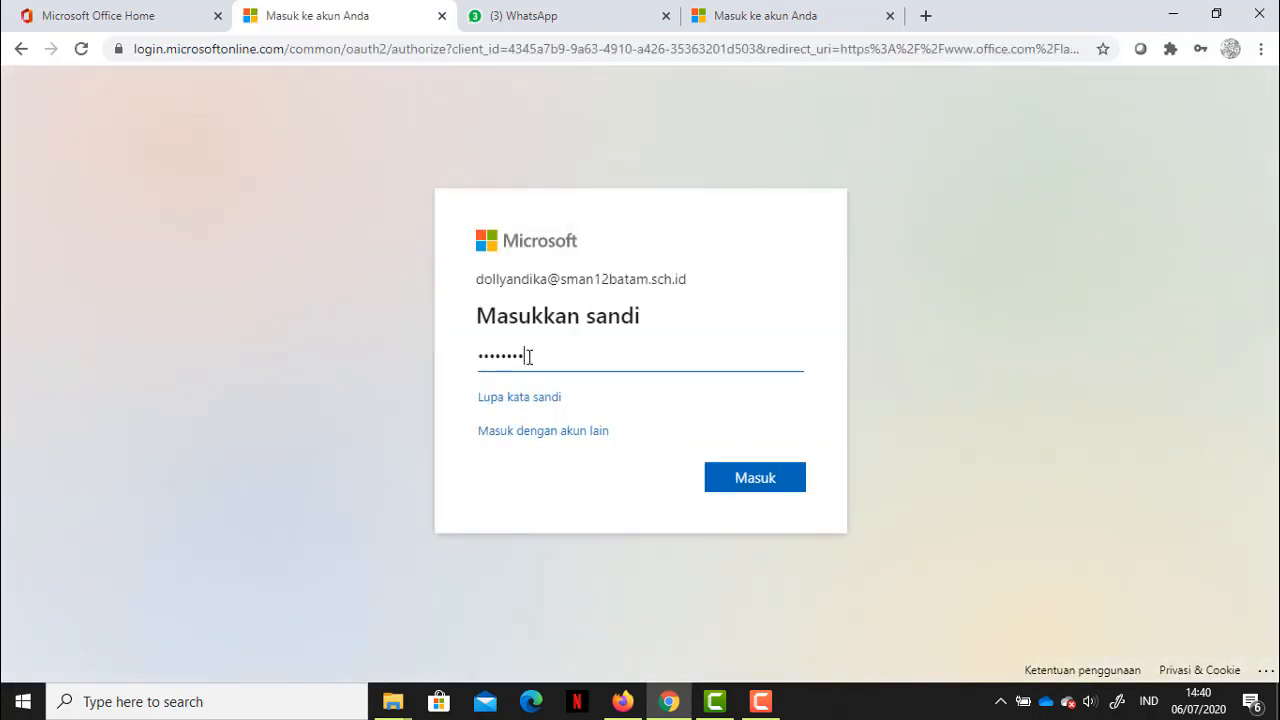
key(Return)
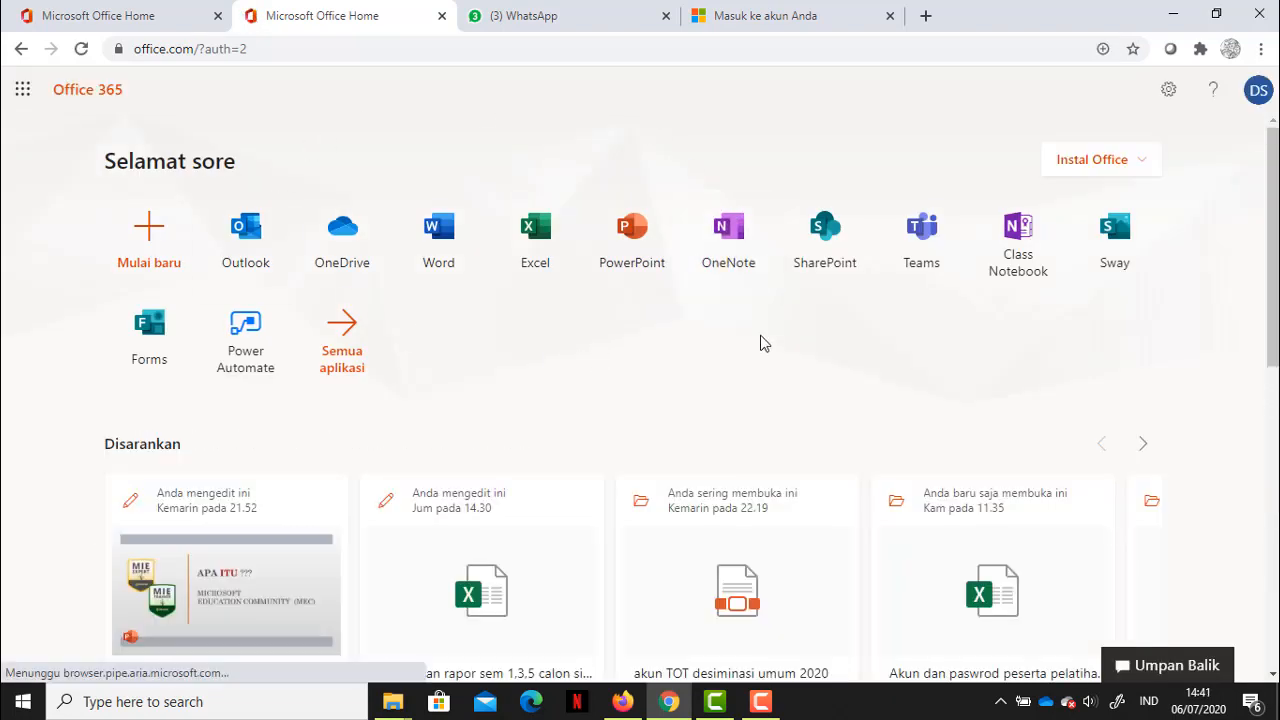
click(919, 272)
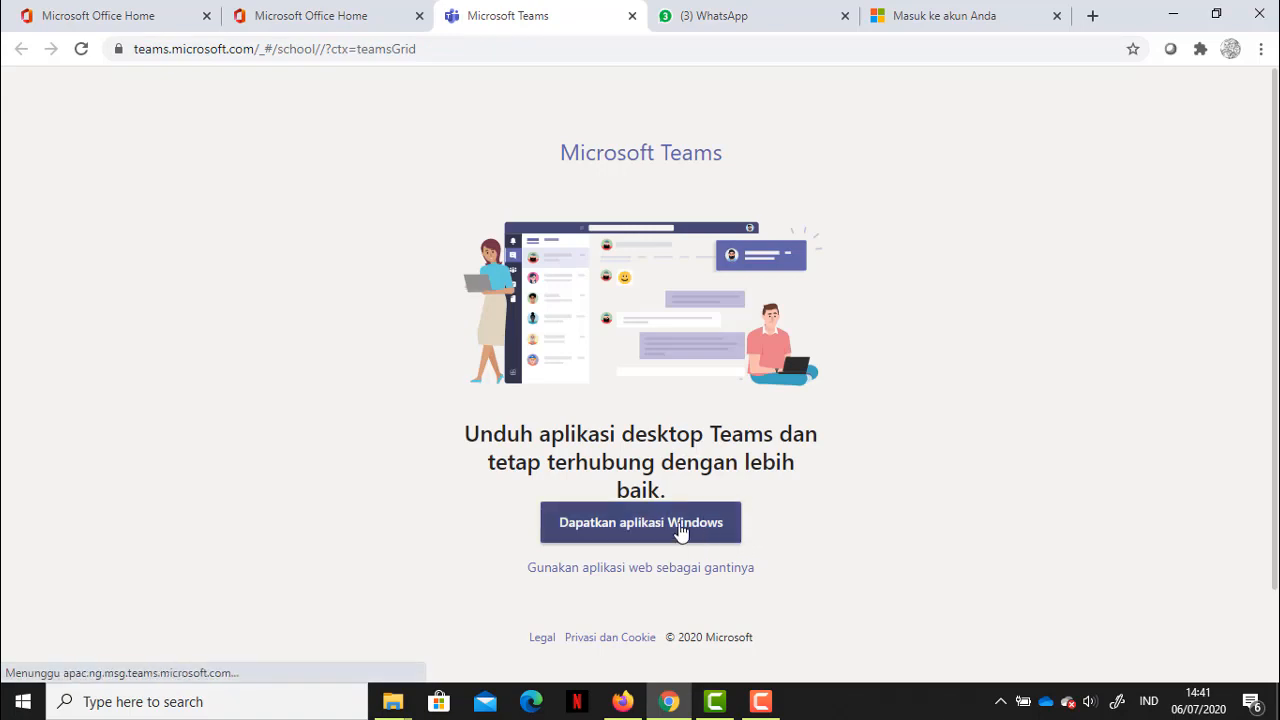
Step: Choose the Teams web app instead of downloading the desktop app
click(620, 569)
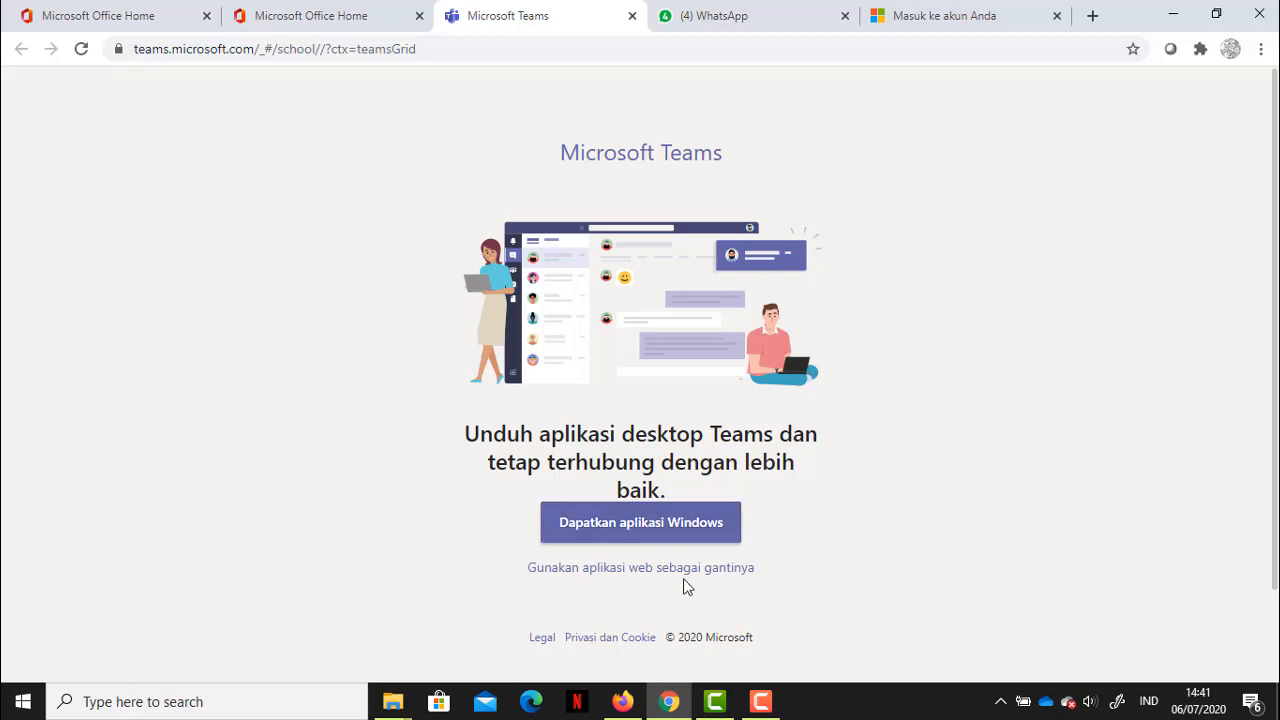
click(625, 568)
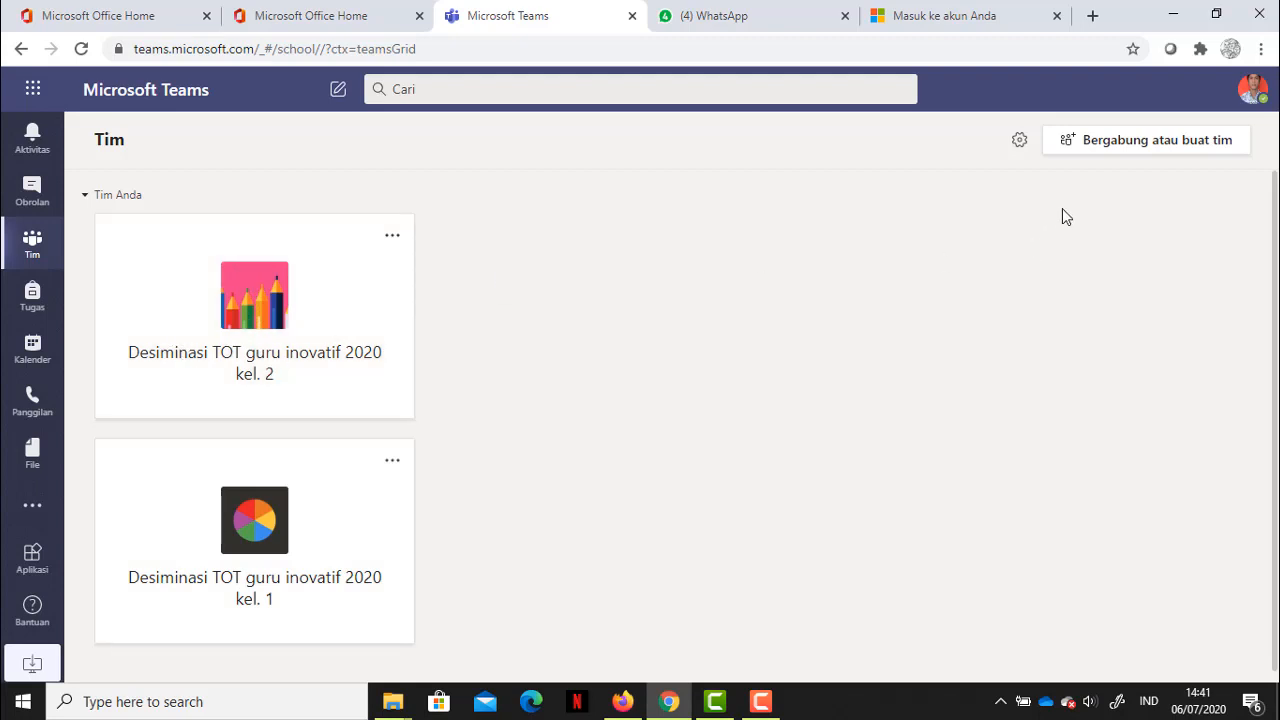
Step: On the join-or-create page, start a new team to reach the team-type choices
click(1122, 155)
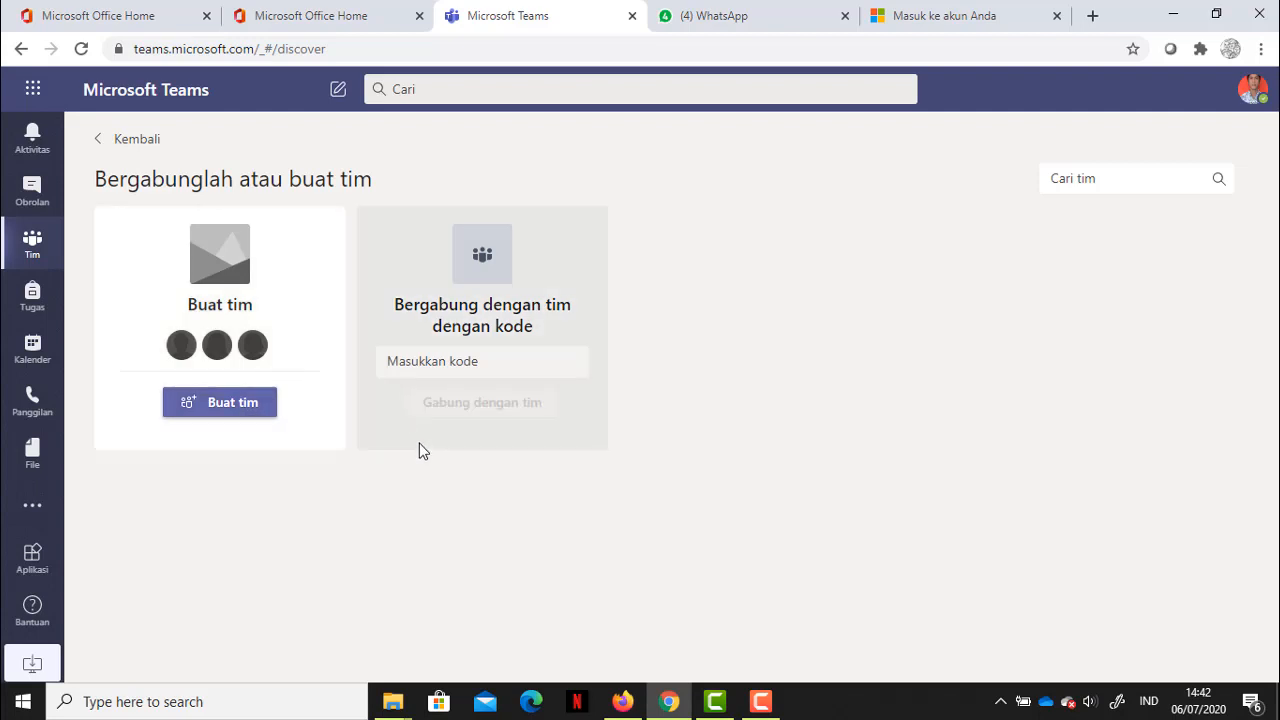
click(462, 372)
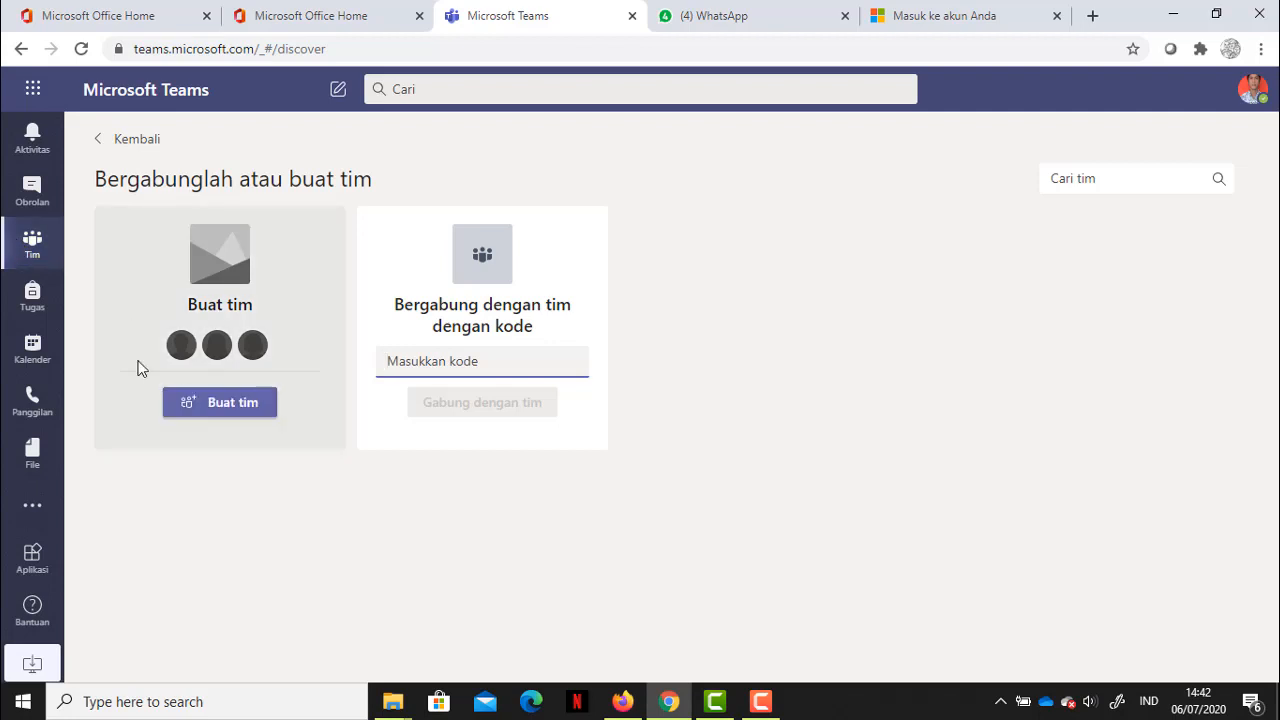
click(230, 418)
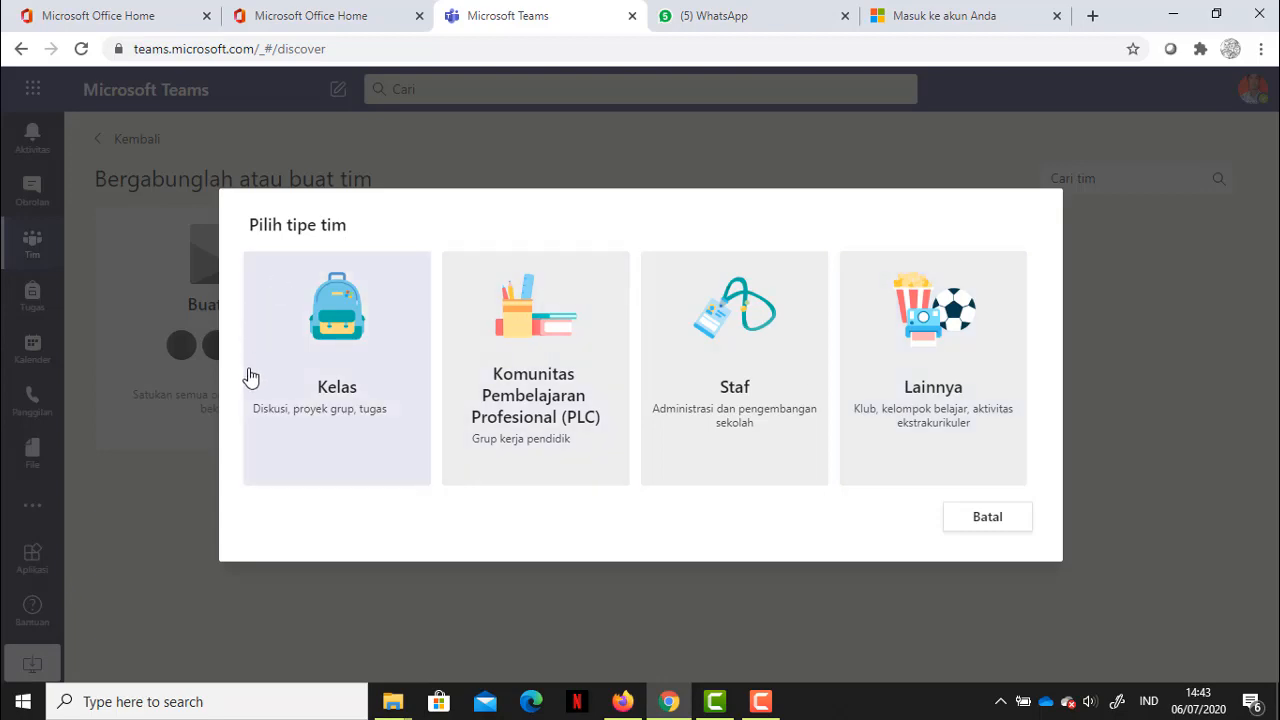
Step: Create a Kelas-type team named 'X ipa 1 (komputer)'
click(335, 403)
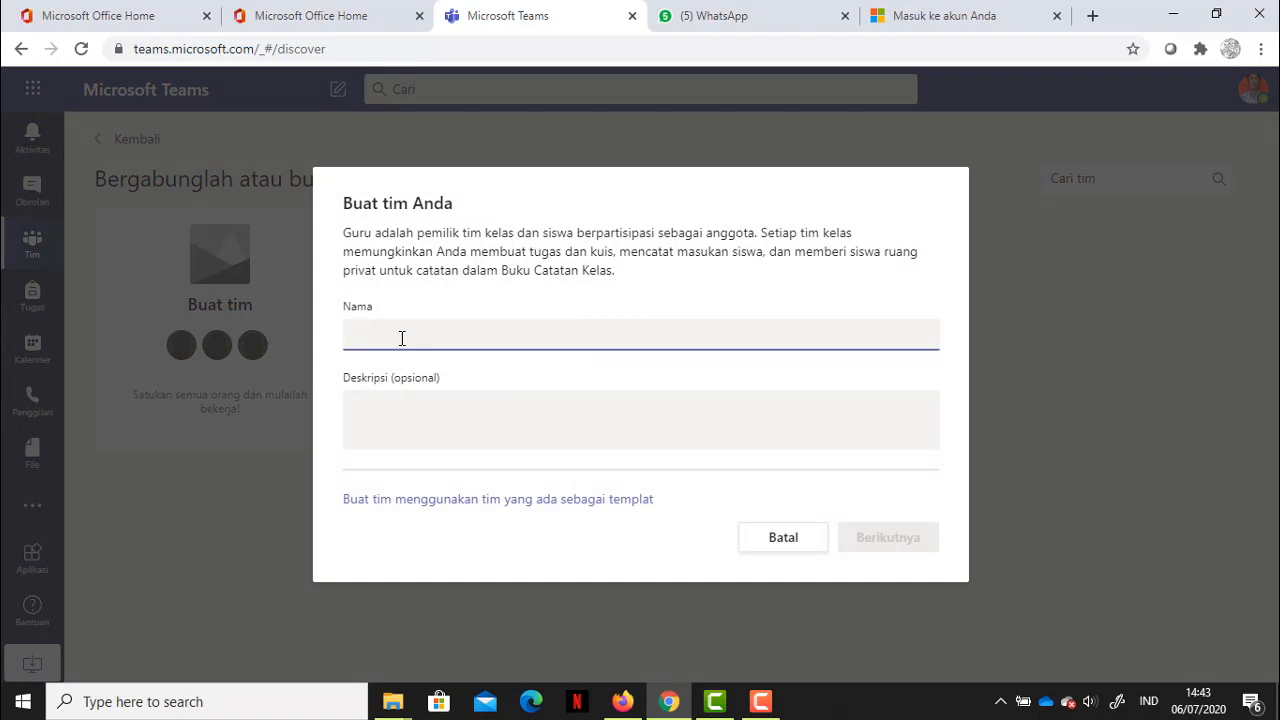
text(X)
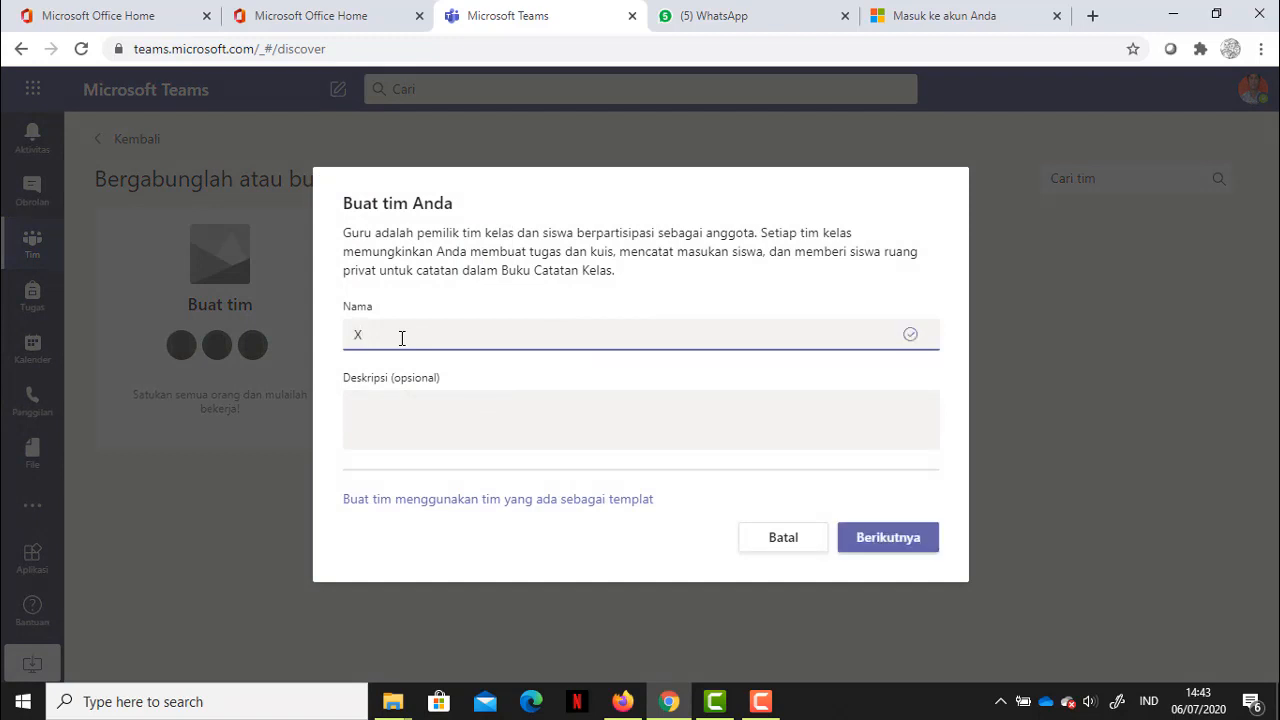
text( ipa 1 (komputer))
click(894, 537)
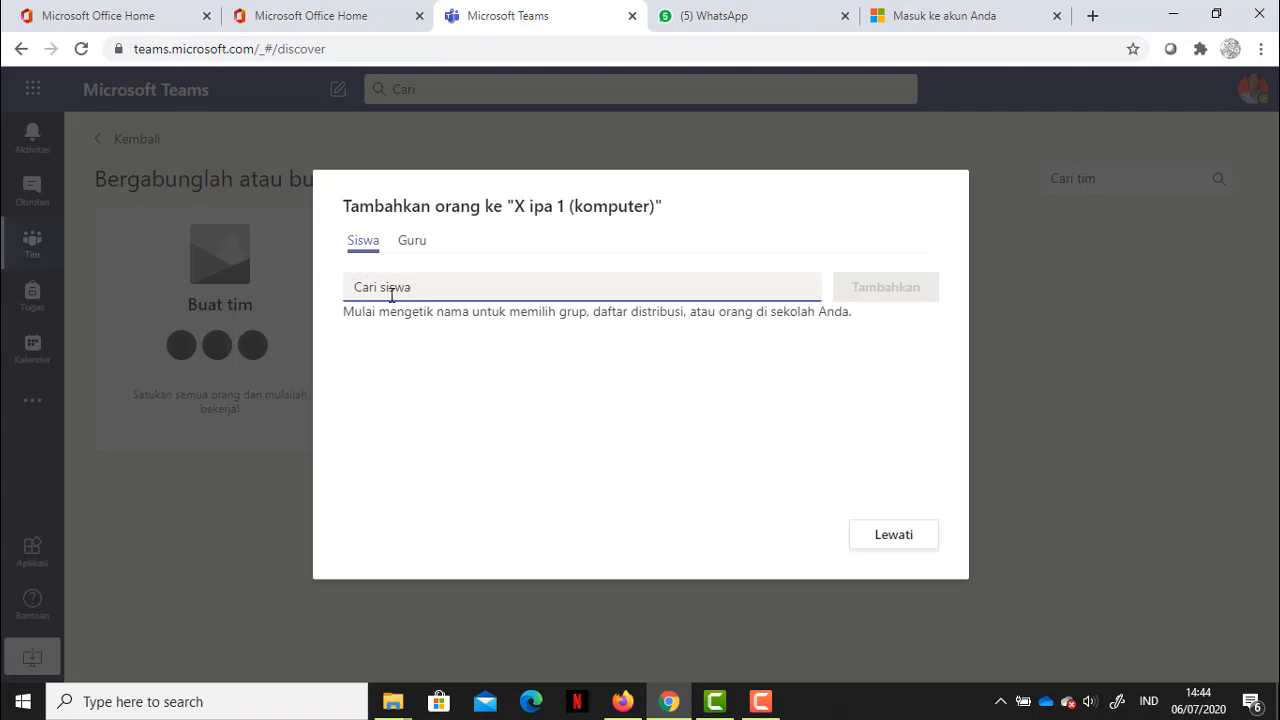
Step: Search 'de', add the matching staff member to the class, and close the add-people dialog
click(413, 244)
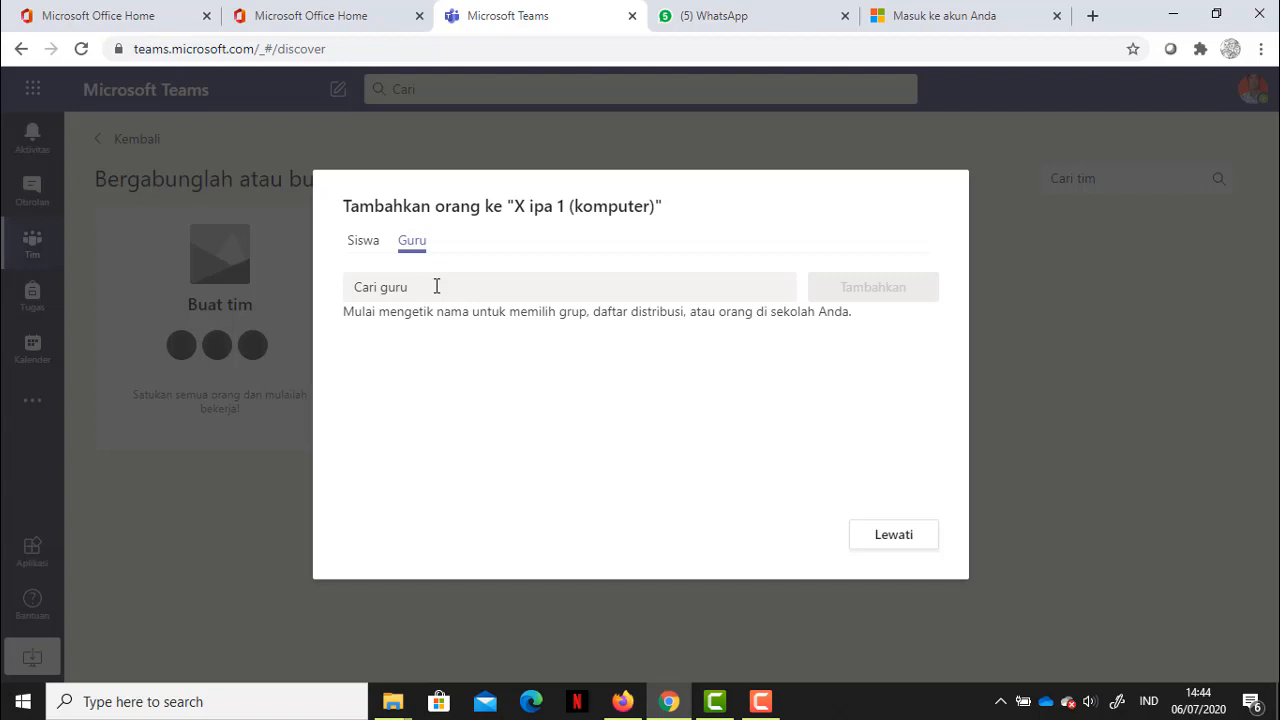
click(436, 286)
click(363, 241)
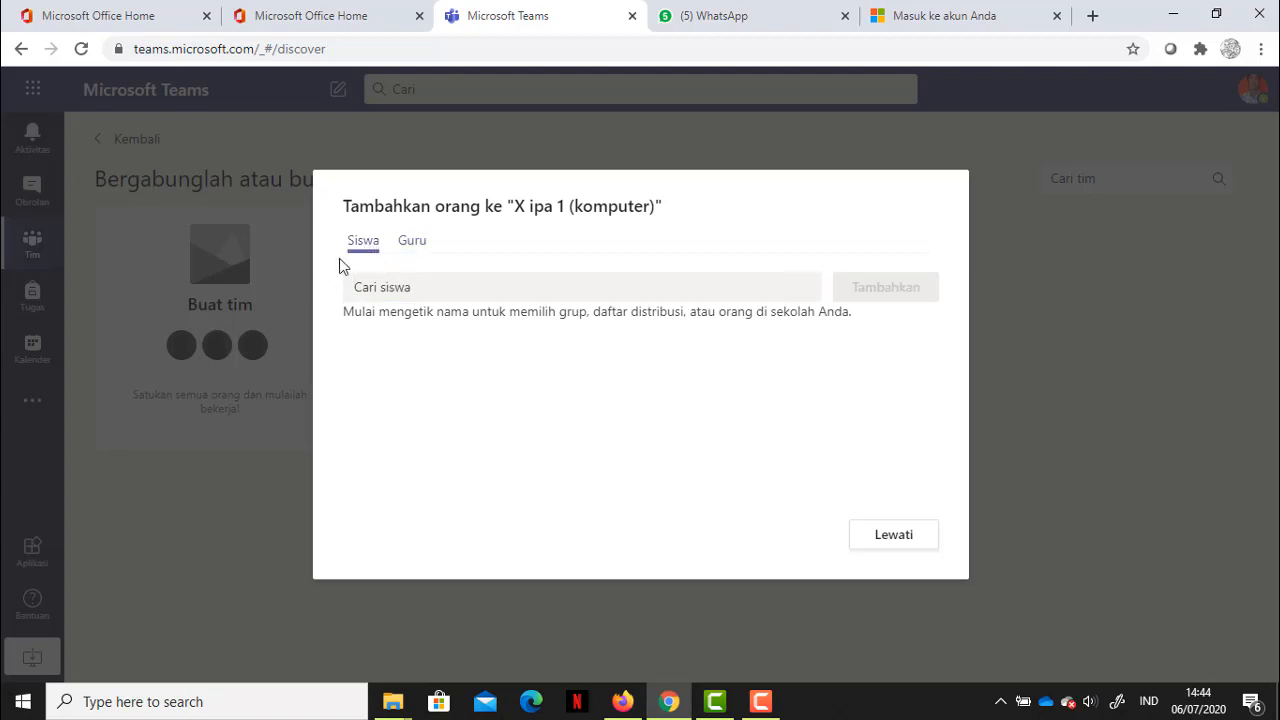
click(374, 296)
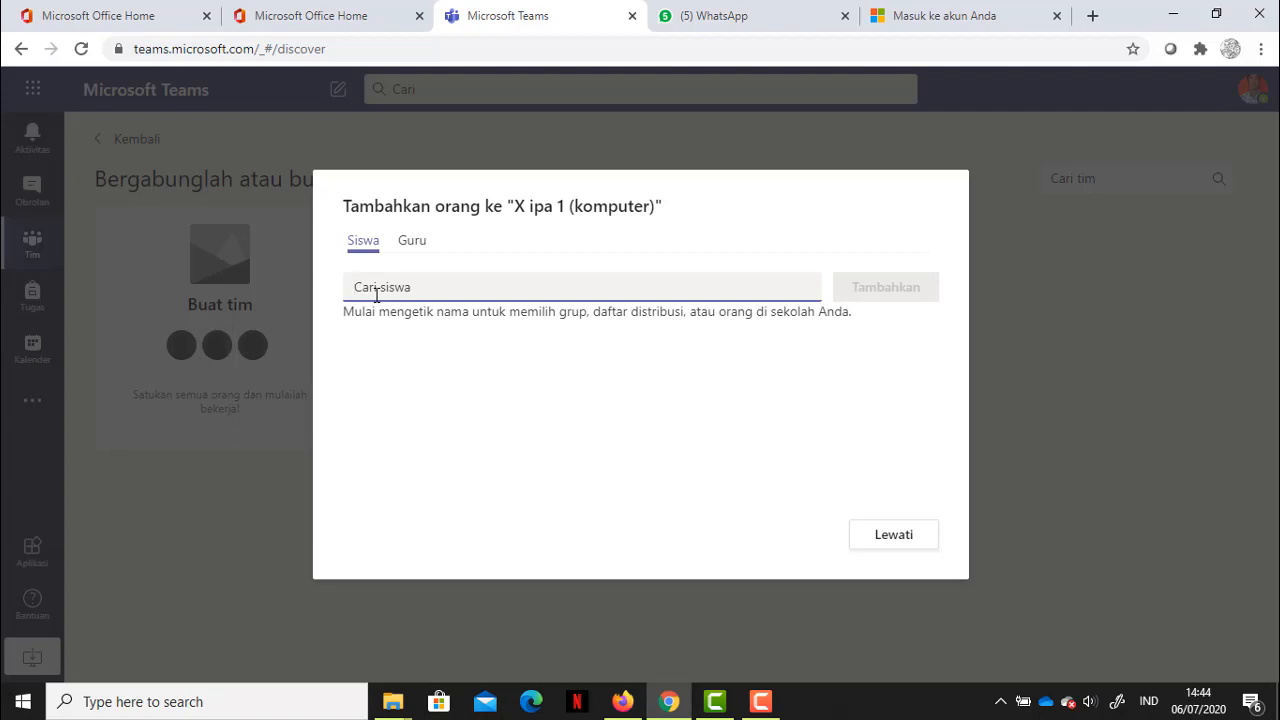
text(de)
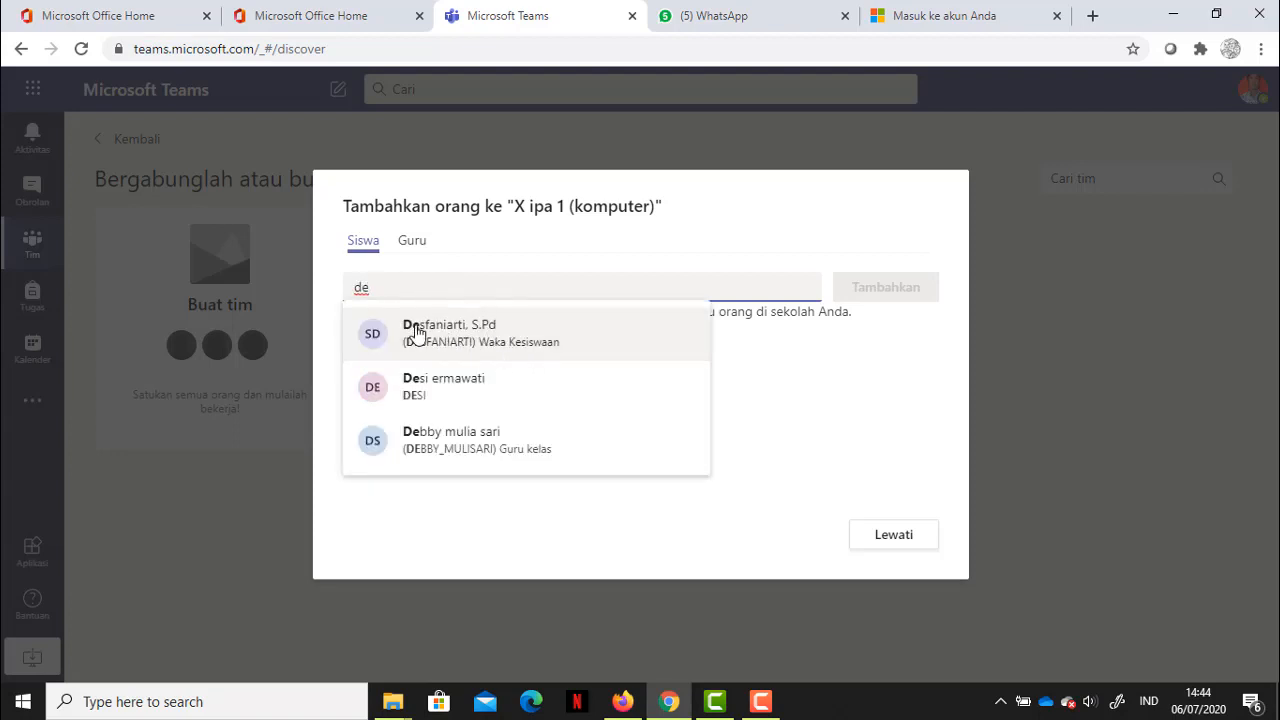
click(415, 330)
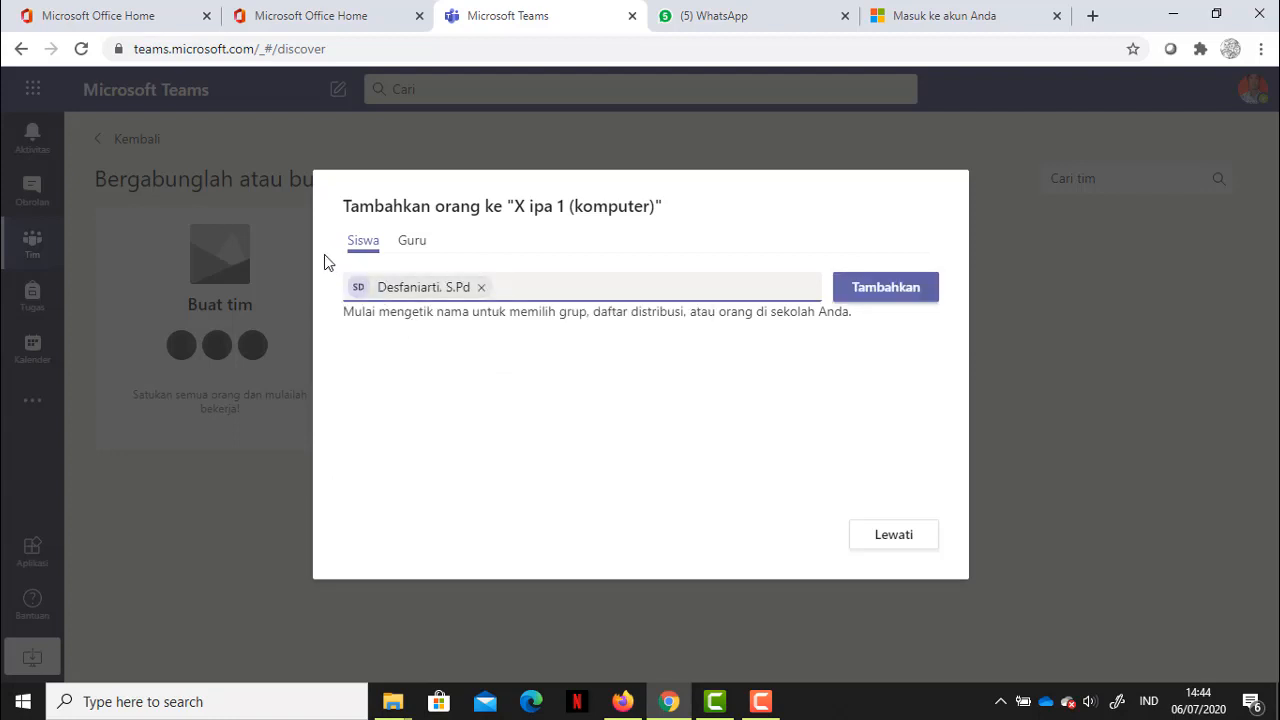
click(875, 290)
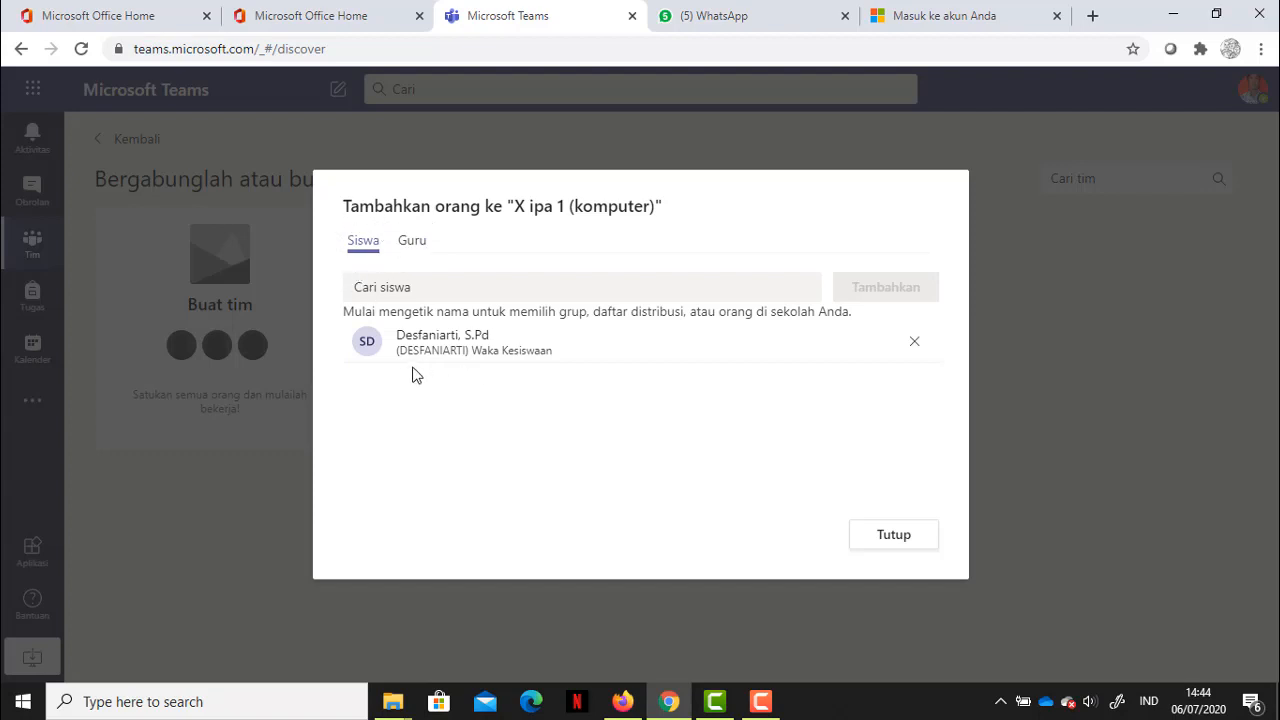
click(414, 244)
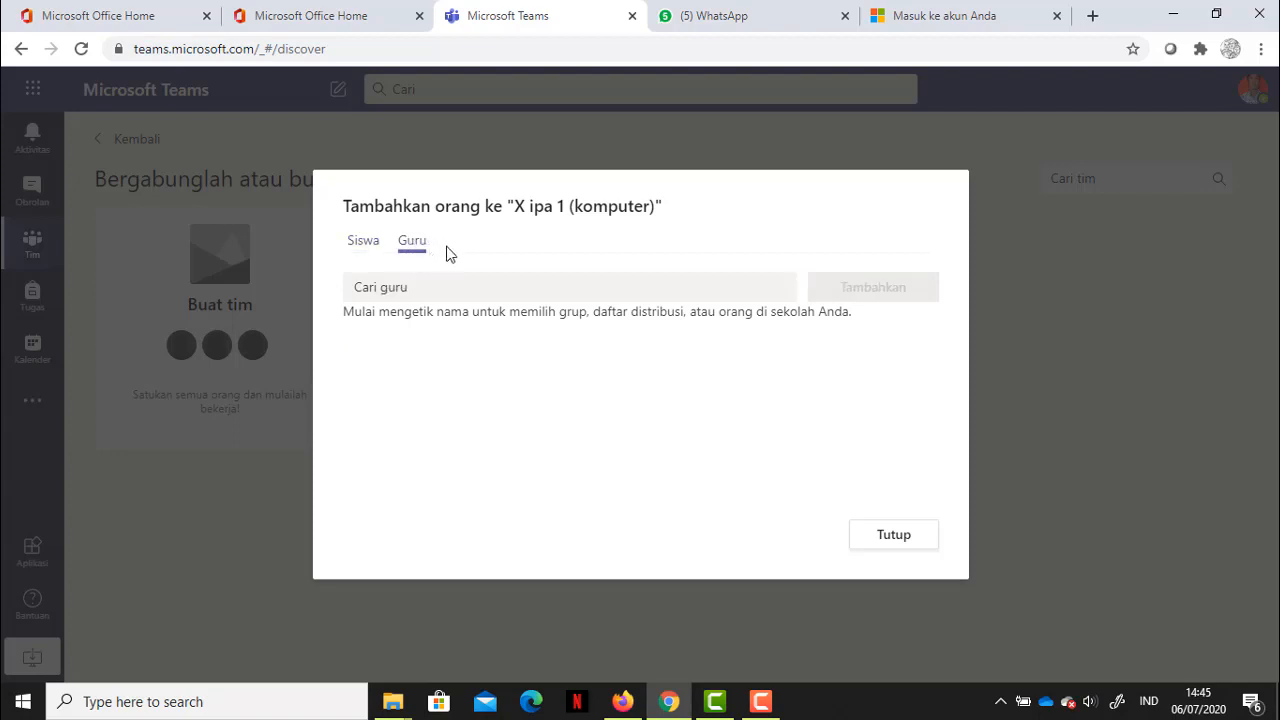
click(378, 244)
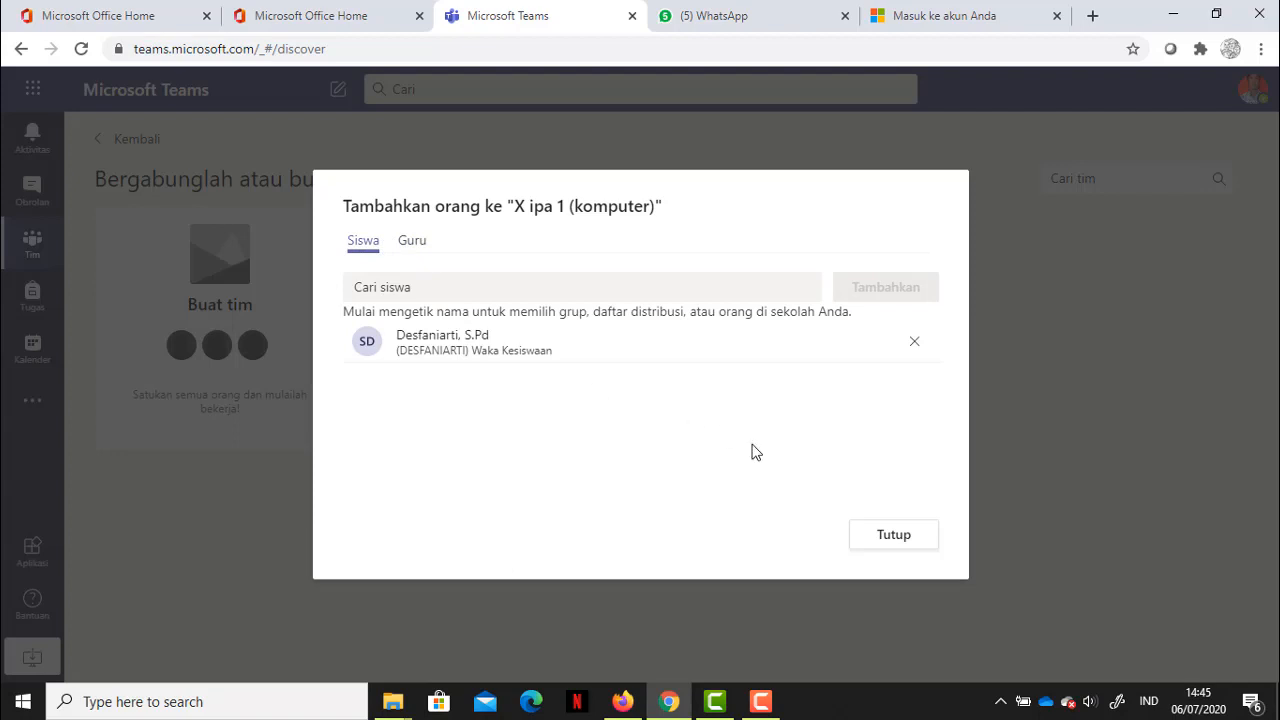
click(884, 538)
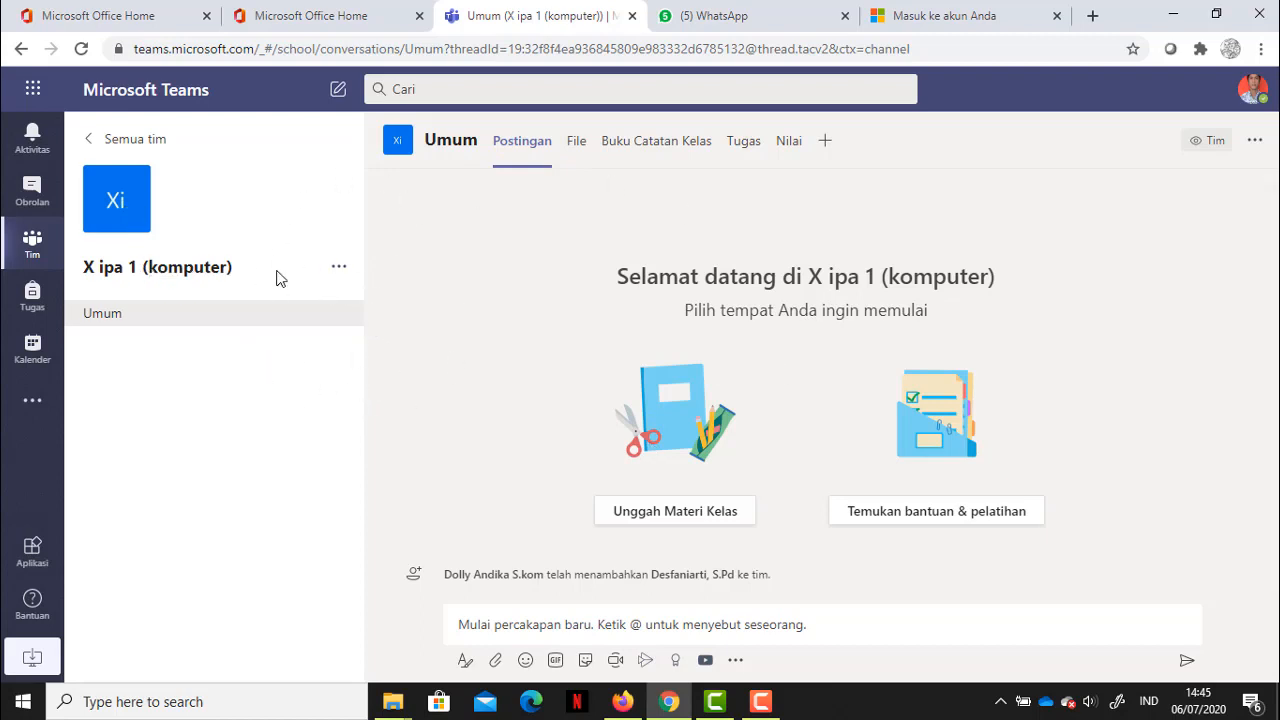
click(341, 268)
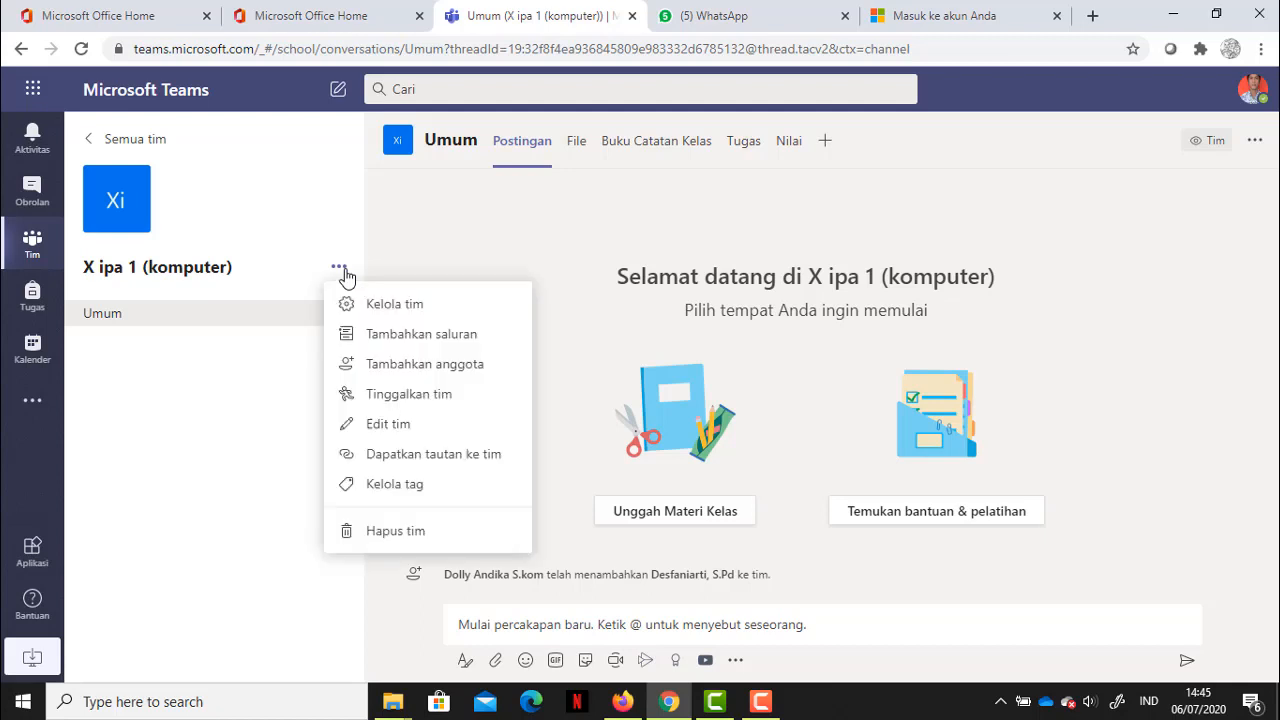
click(418, 309)
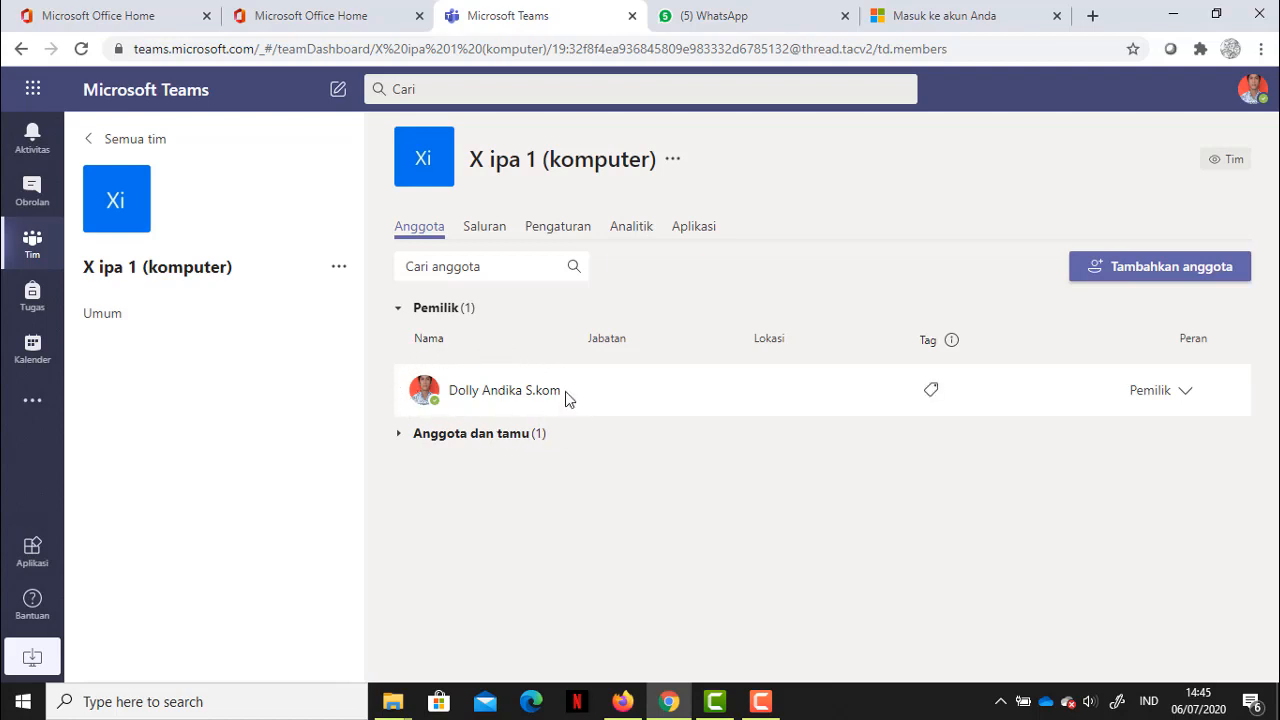
click(399, 435)
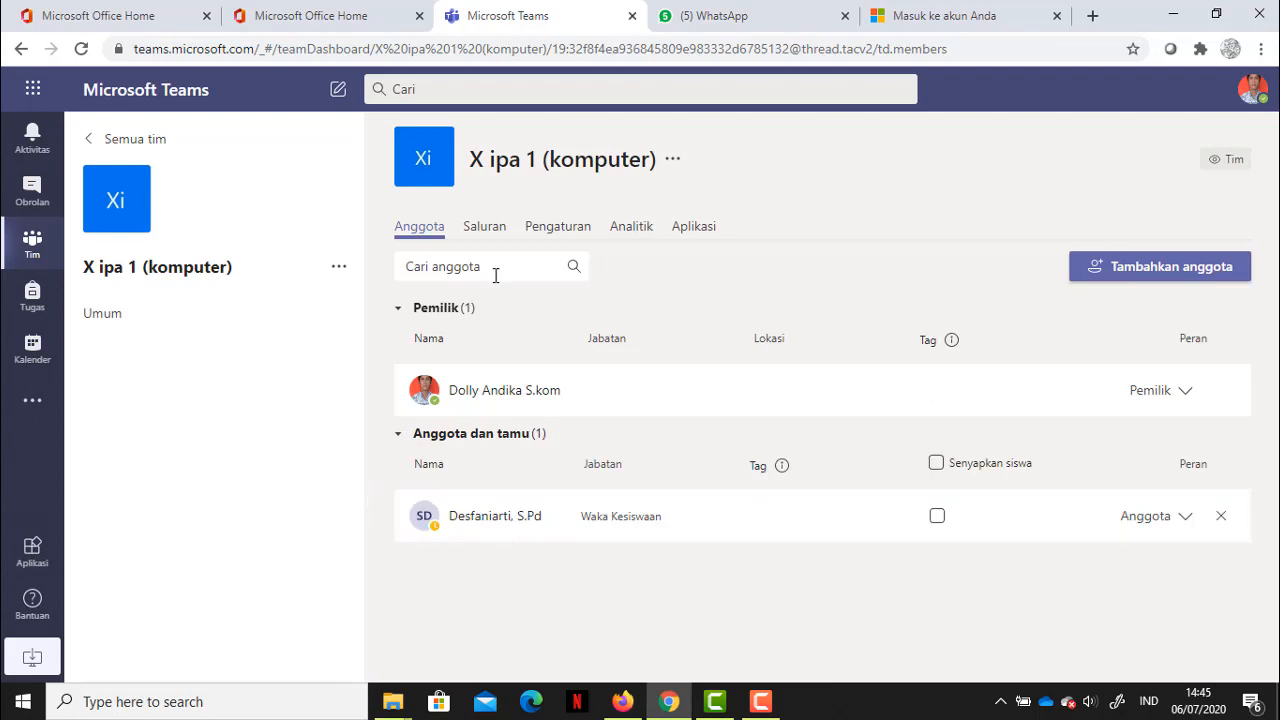
click(478, 234)
click(565, 242)
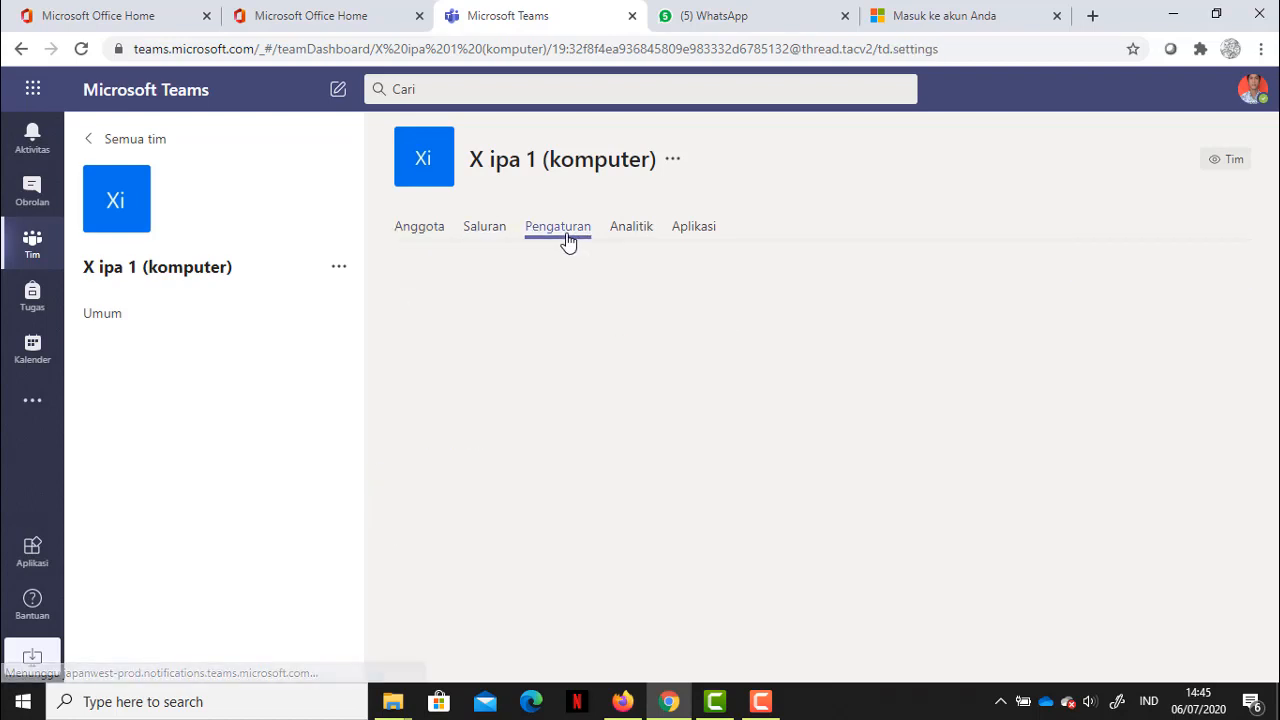
click(643, 236)
click(696, 236)
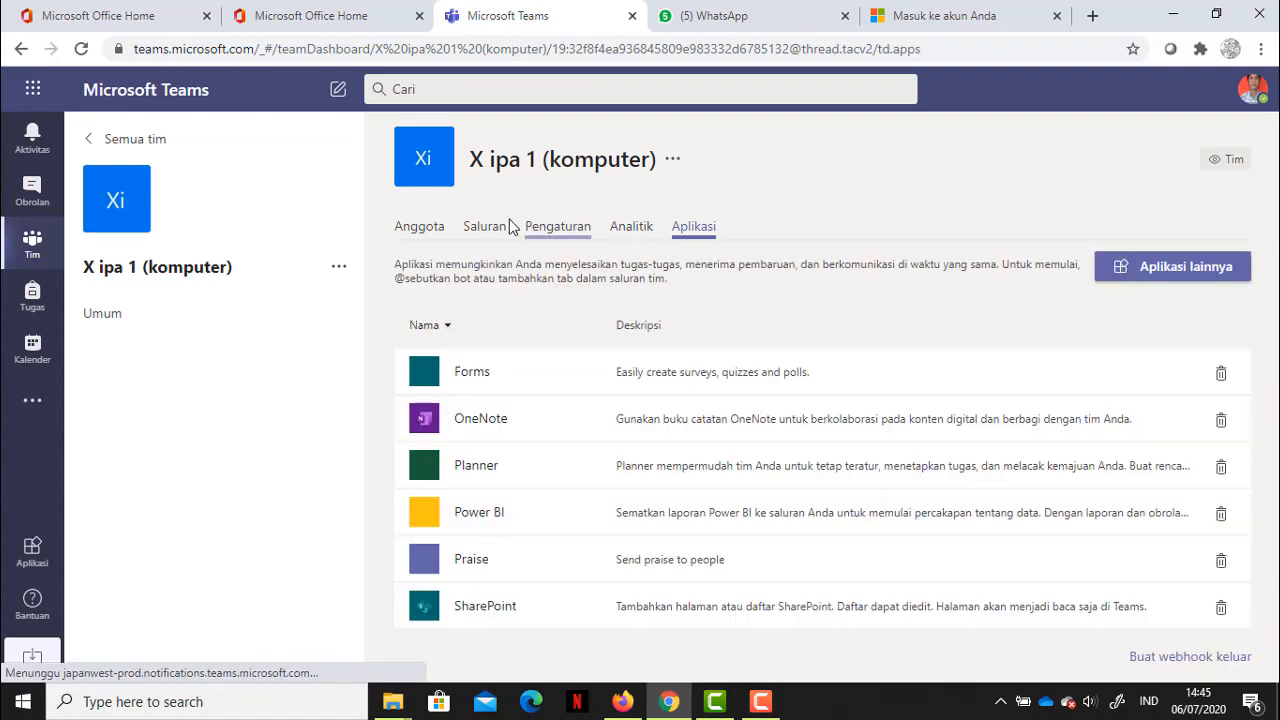
click(422, 230)
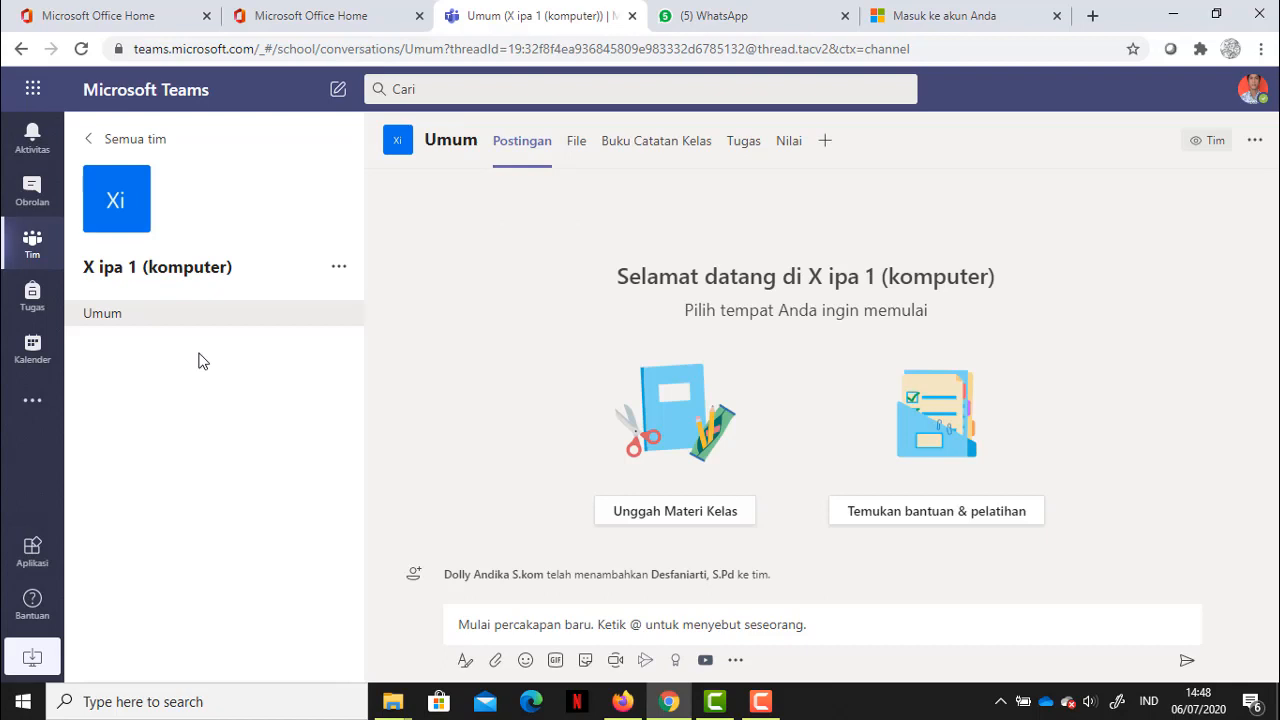
mouse_move(136, 203)
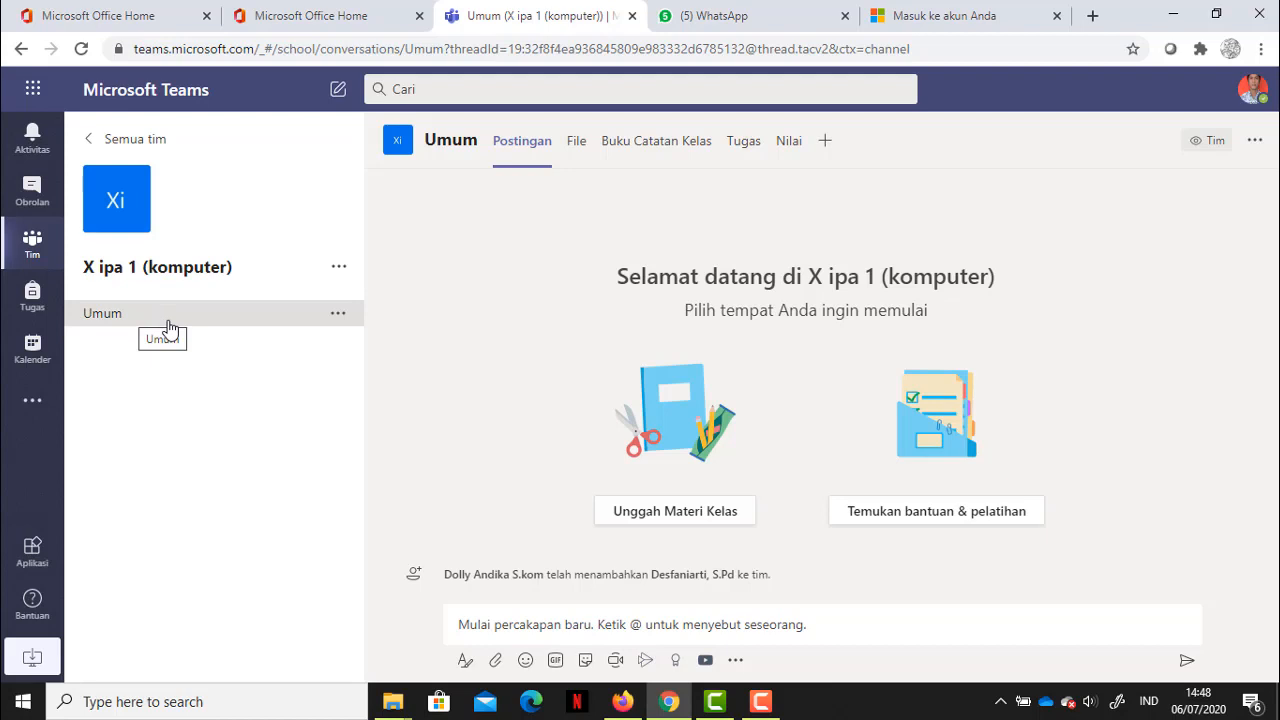
Step: Add a standard channel named '01 pertemuan pertama' to the X ipa 1 (komputer) team
click(341, 277)
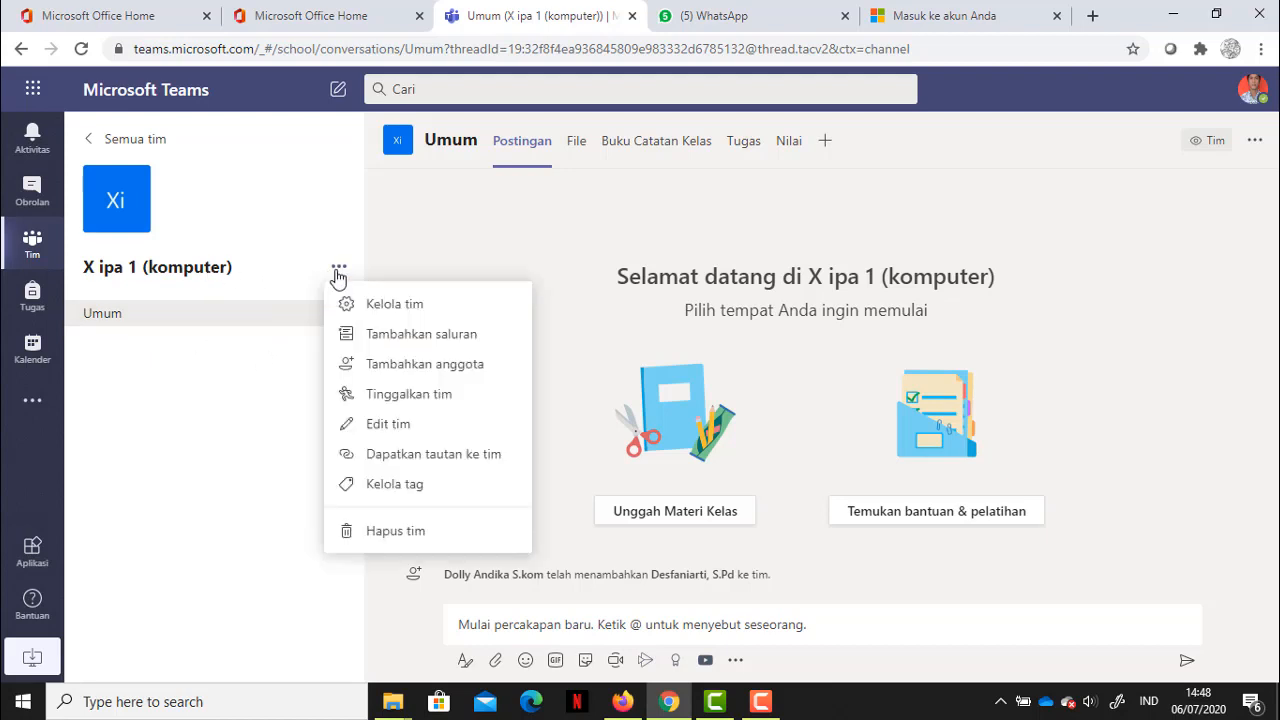
click(415, 340)
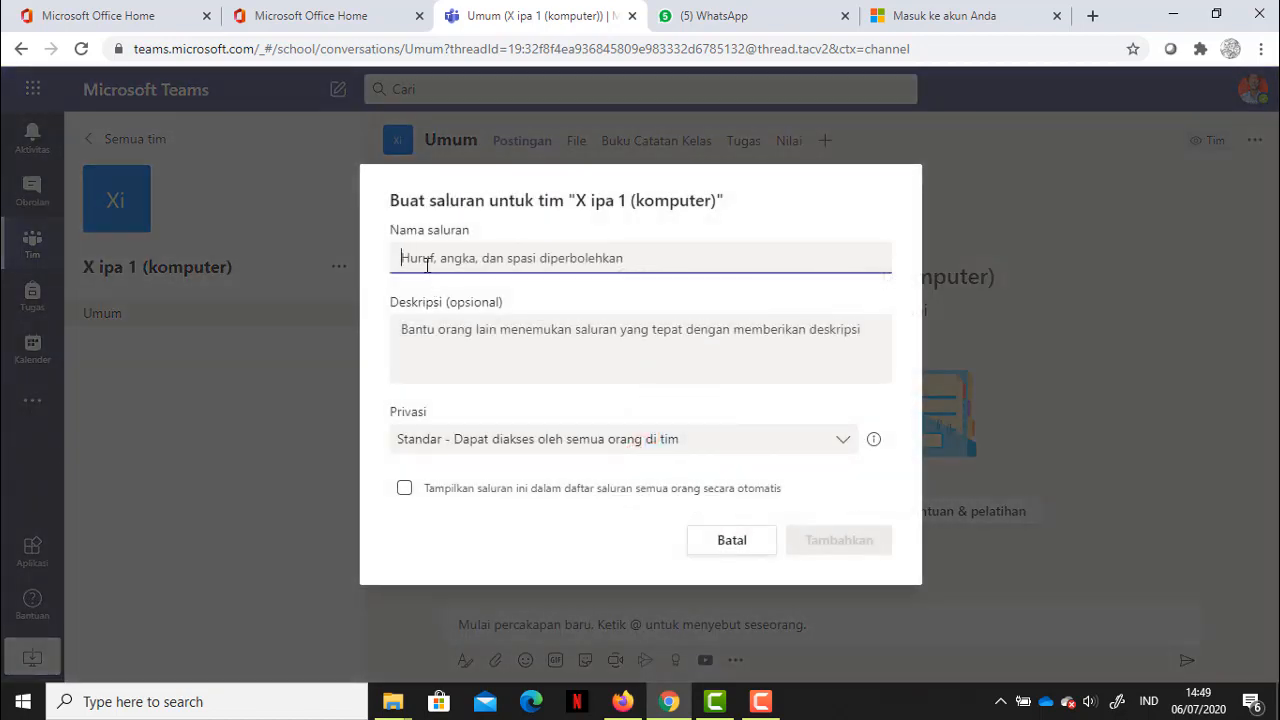
text(0)
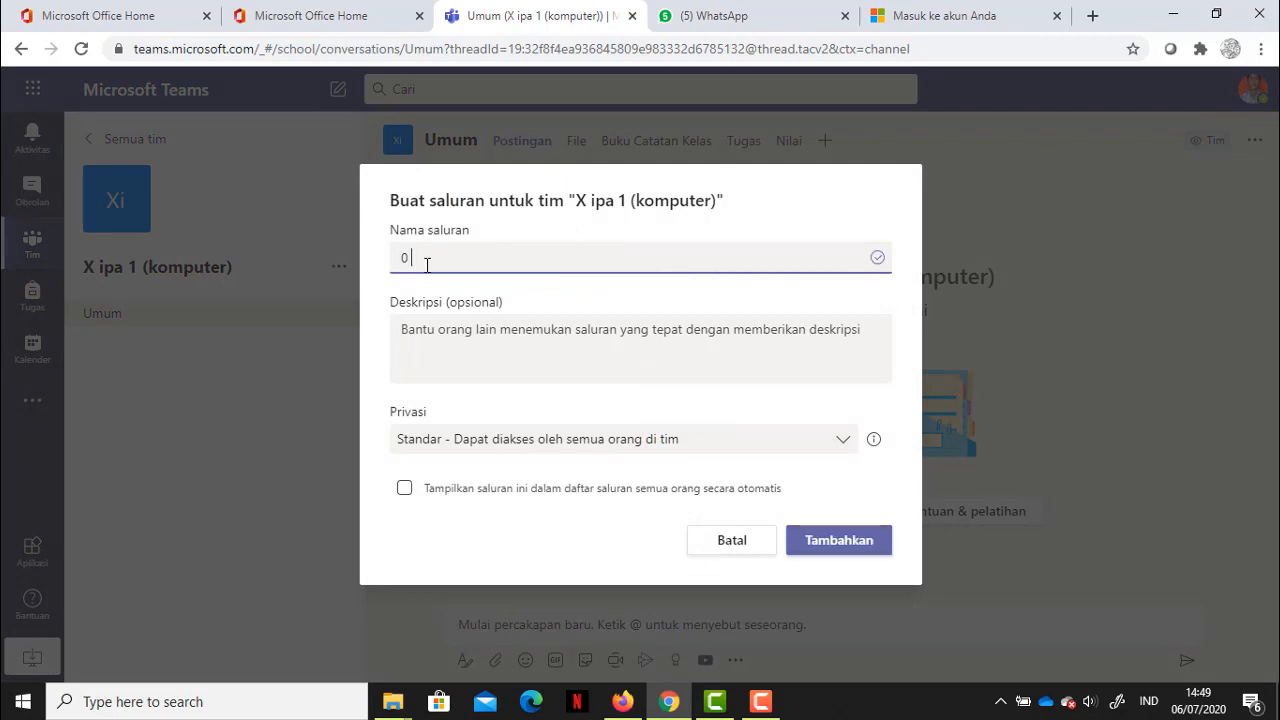
text(1 pertemuan pertama)
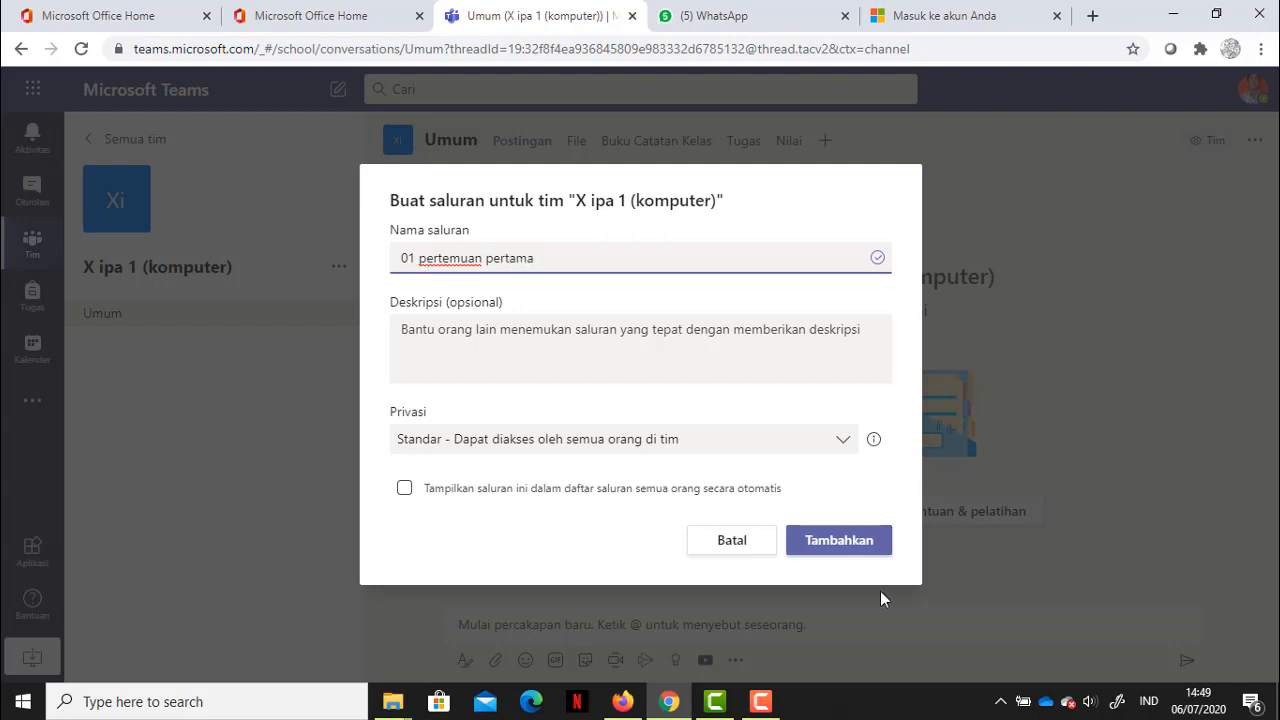
click(846, 540)
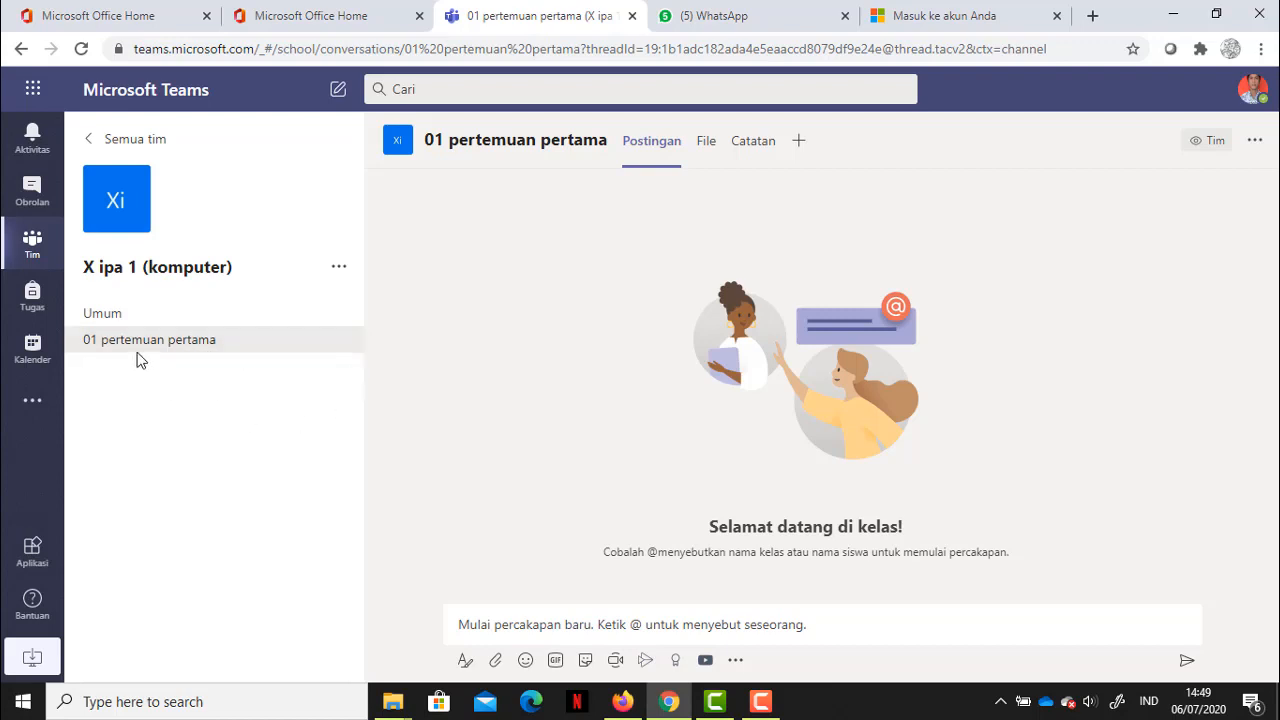
click(111, 317)
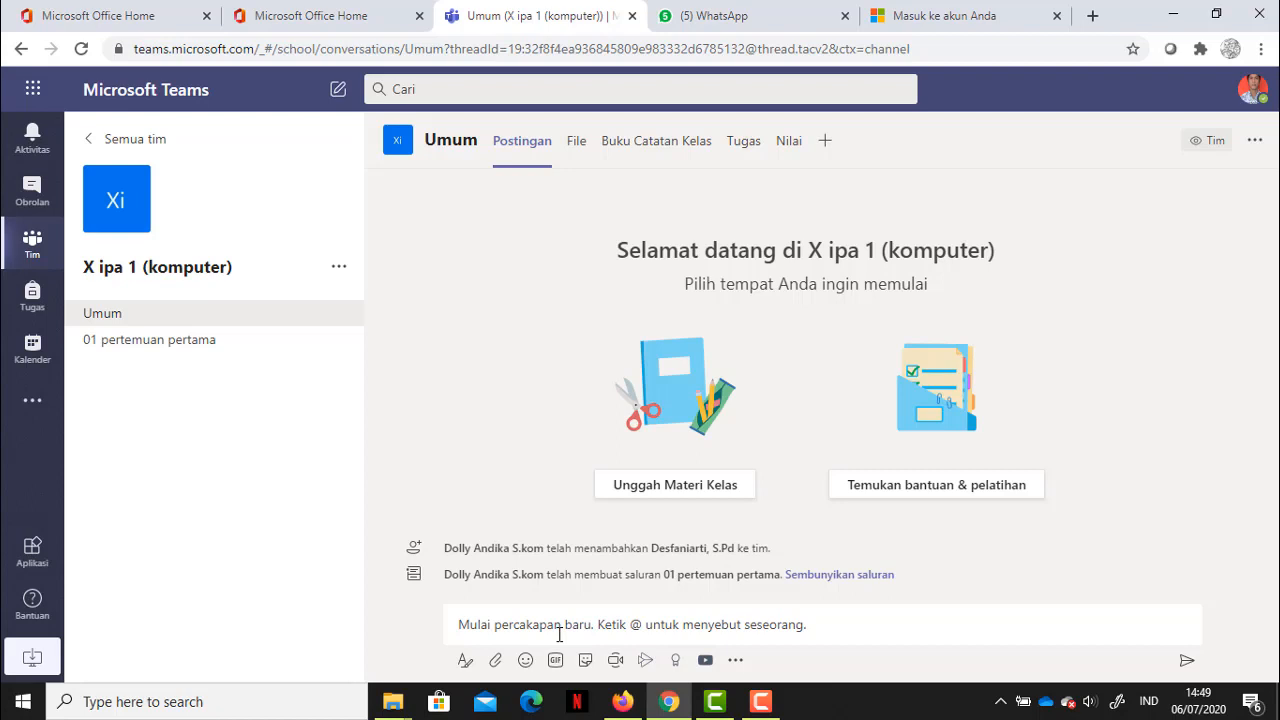
click(148, 354)
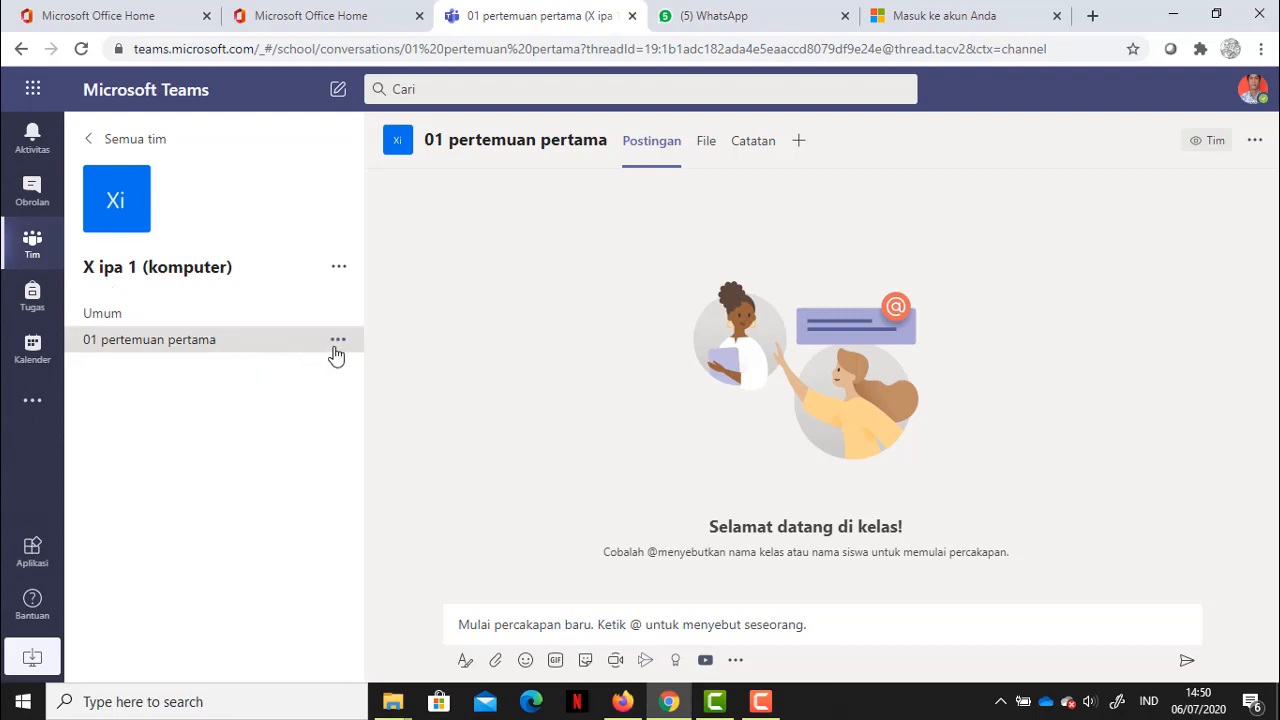
Step: Add a channel named '02 pertemua kedua' to the class team
click(340, 270)
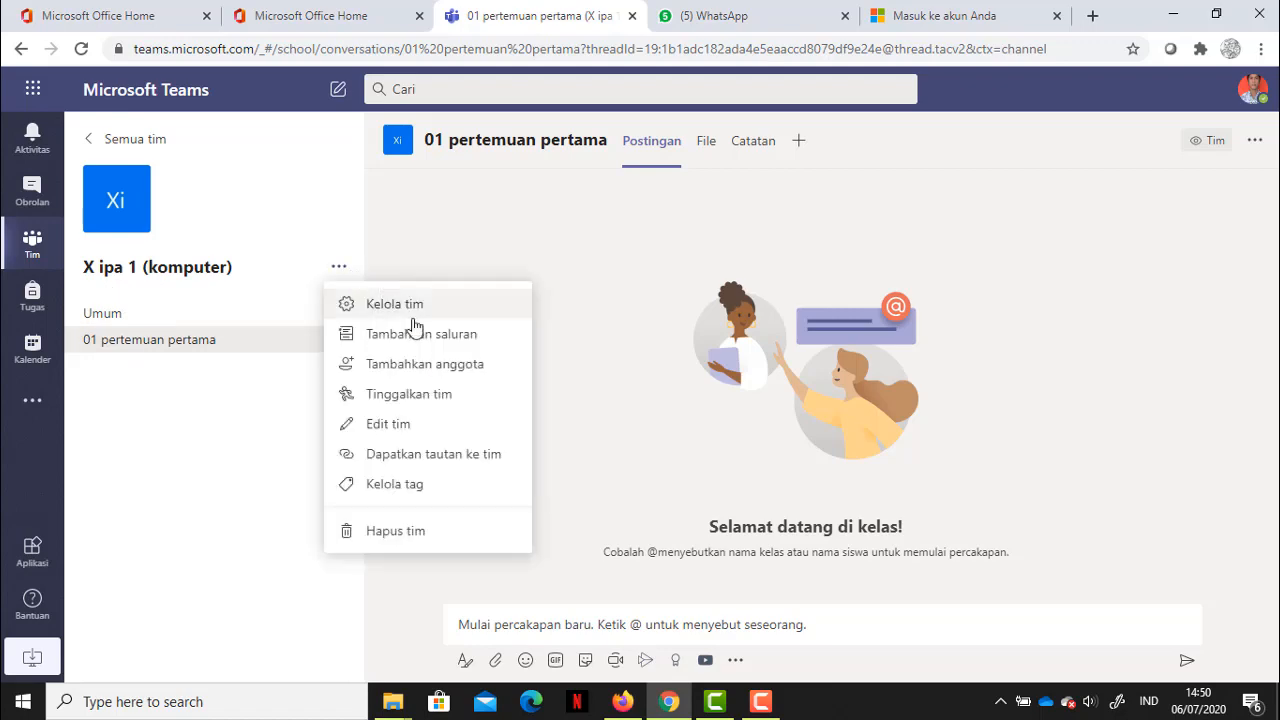
click(371, 338)
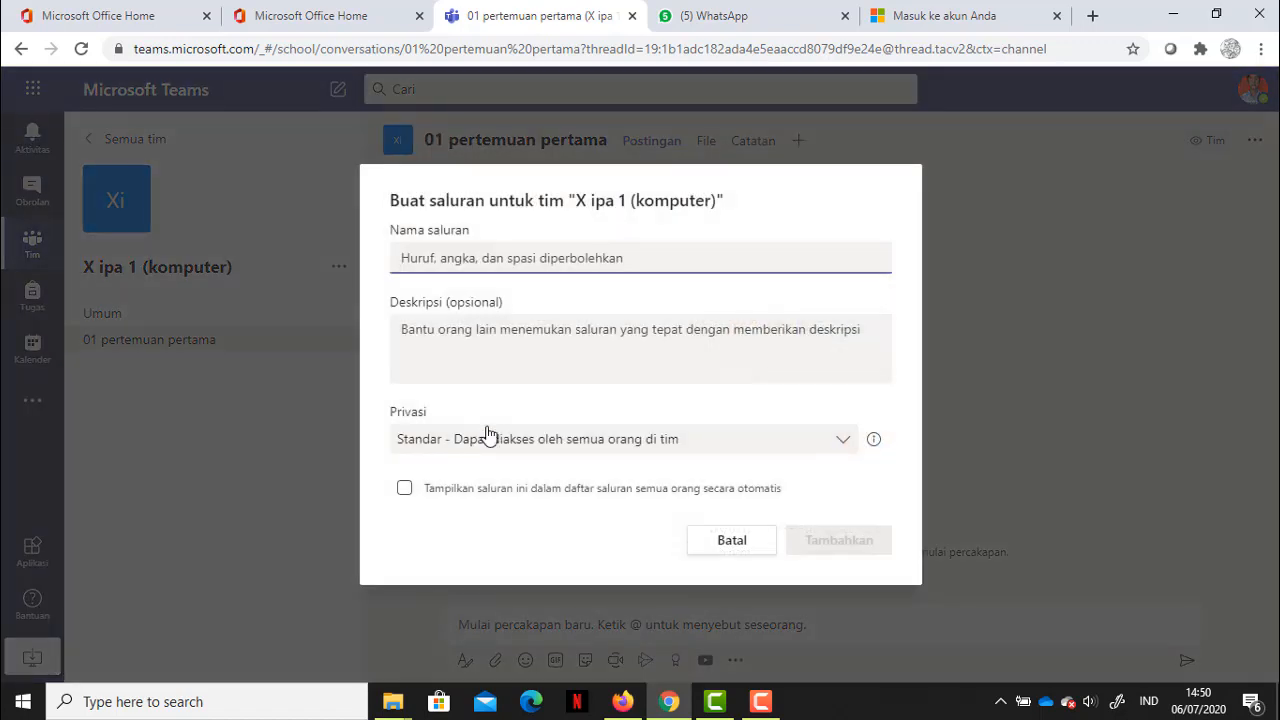
text(02 se)
key(BackSpace)
key(BackSpace)
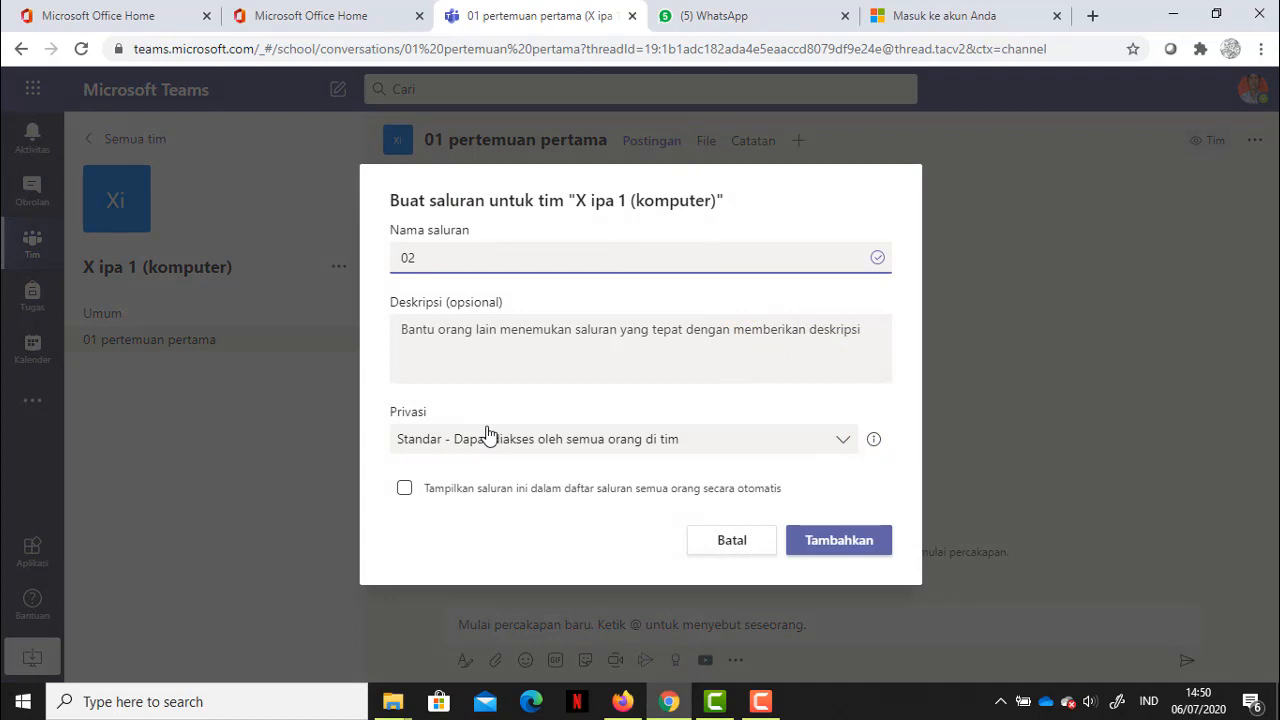
text(pertemua kedua)
click(822, 541)
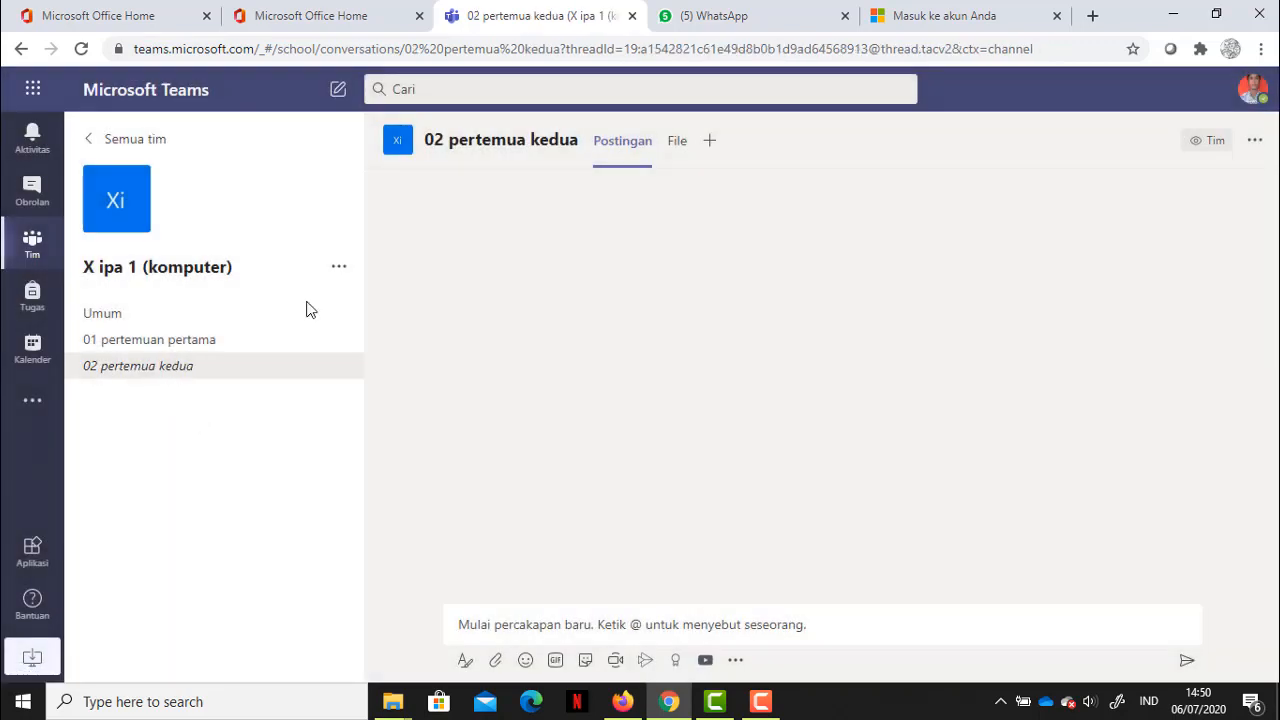
Step: Switch between the 01 pertemuan pertama and 02 pertemua kedua channels, opening each post box
click(341, 266)
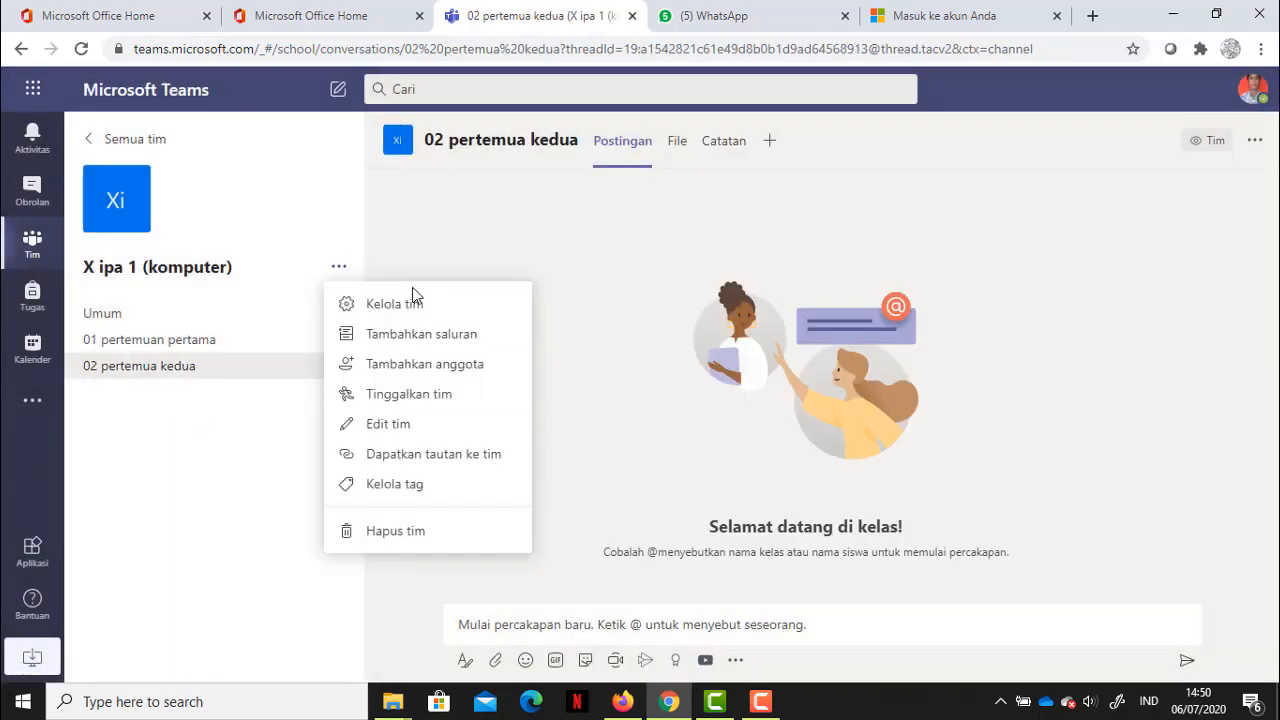
click(221, 423)
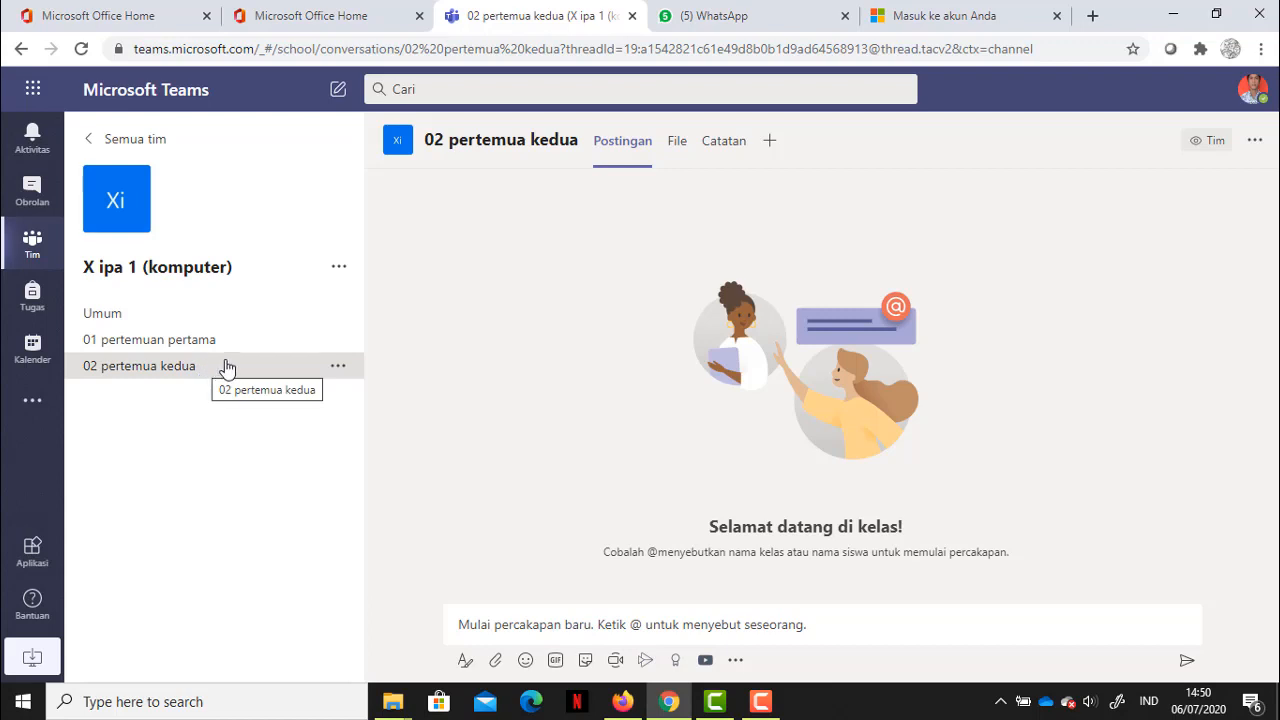
click(203, 342)
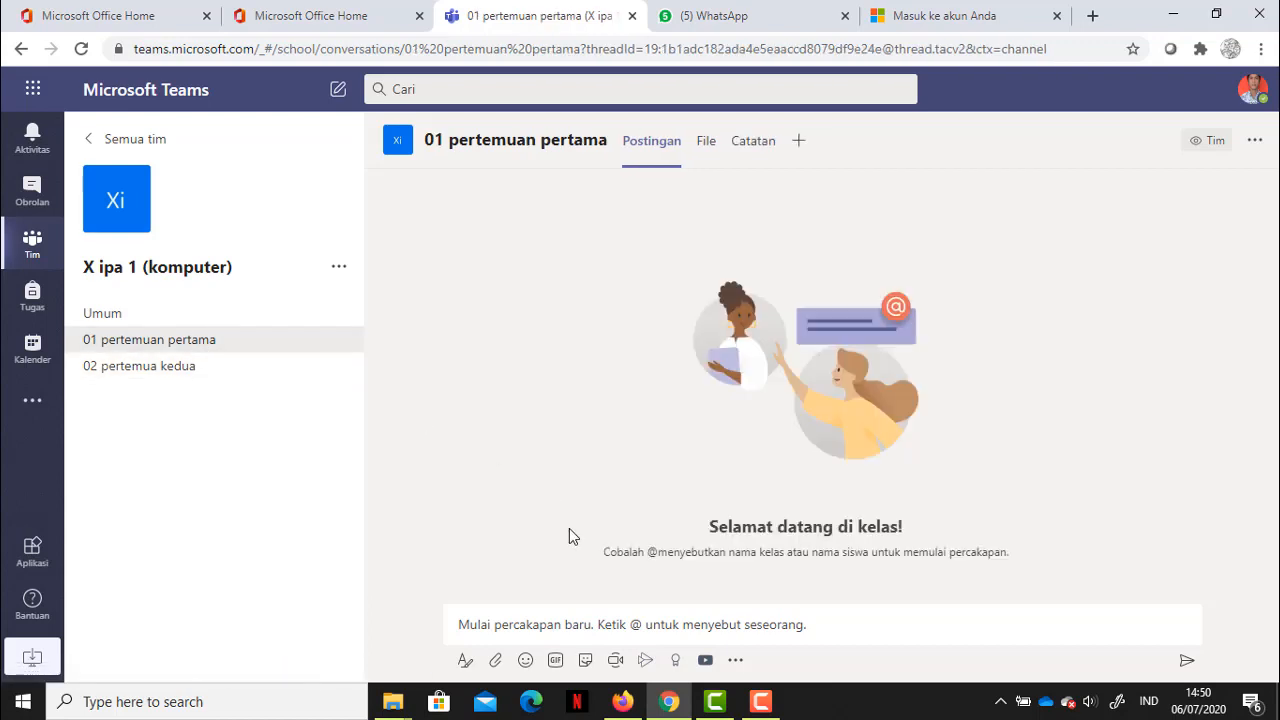
click(568, 617)
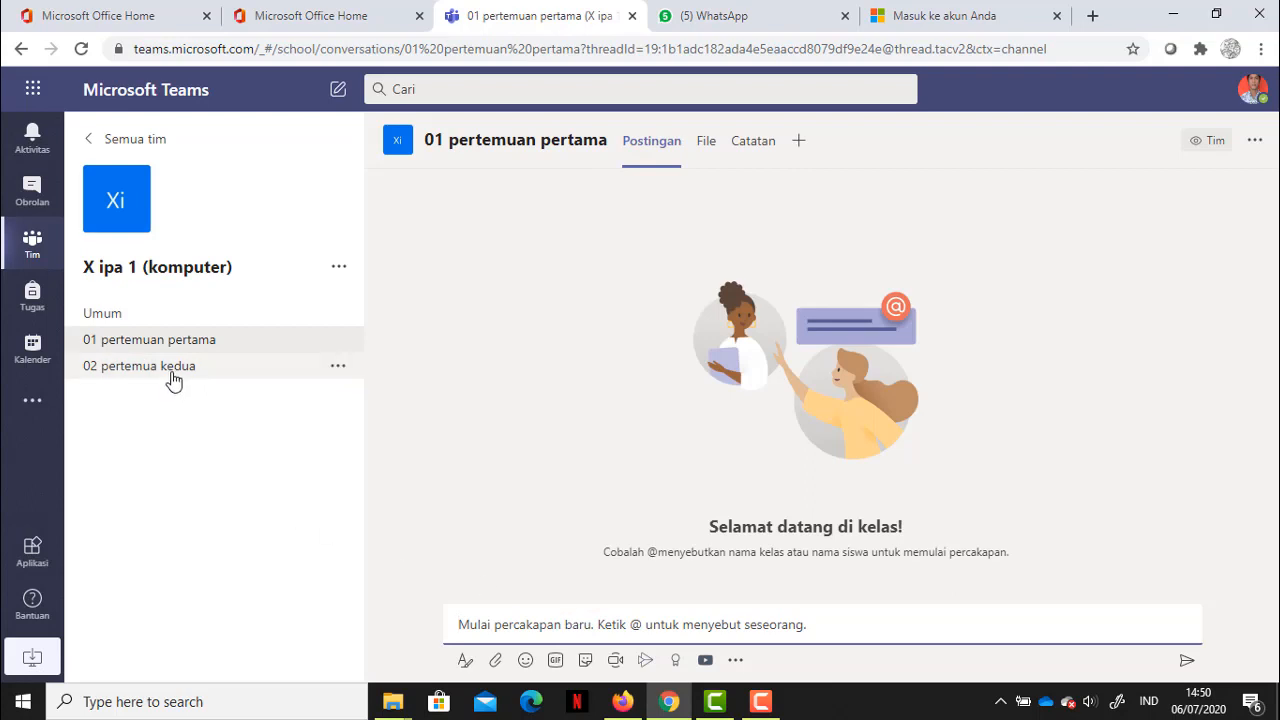
click(168, 368)
click(546, 615)
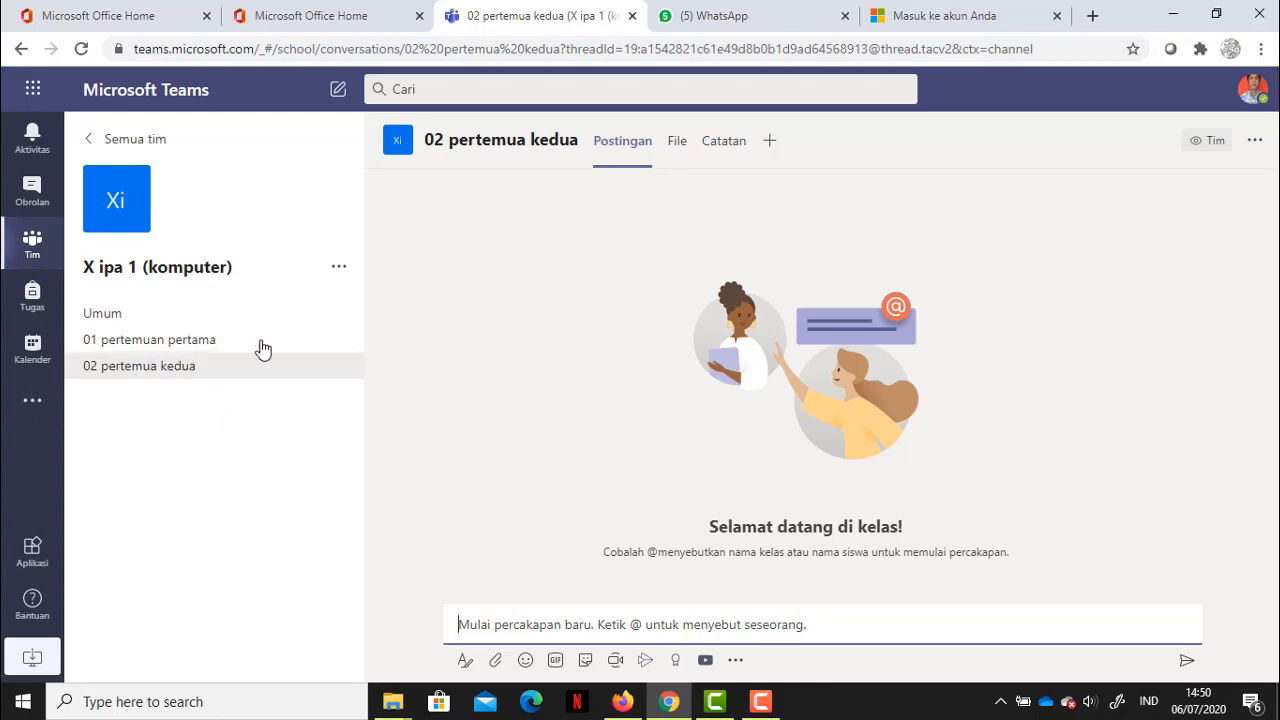
click(339, 270)
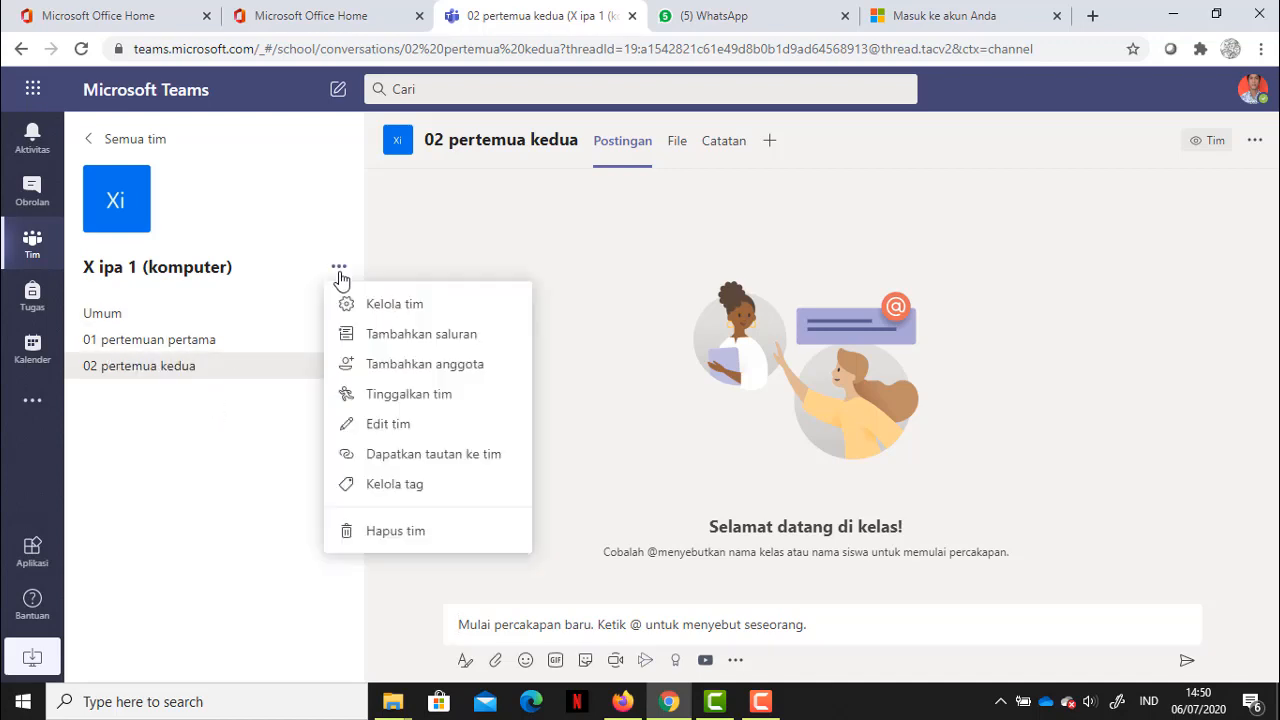
click(421, 341)
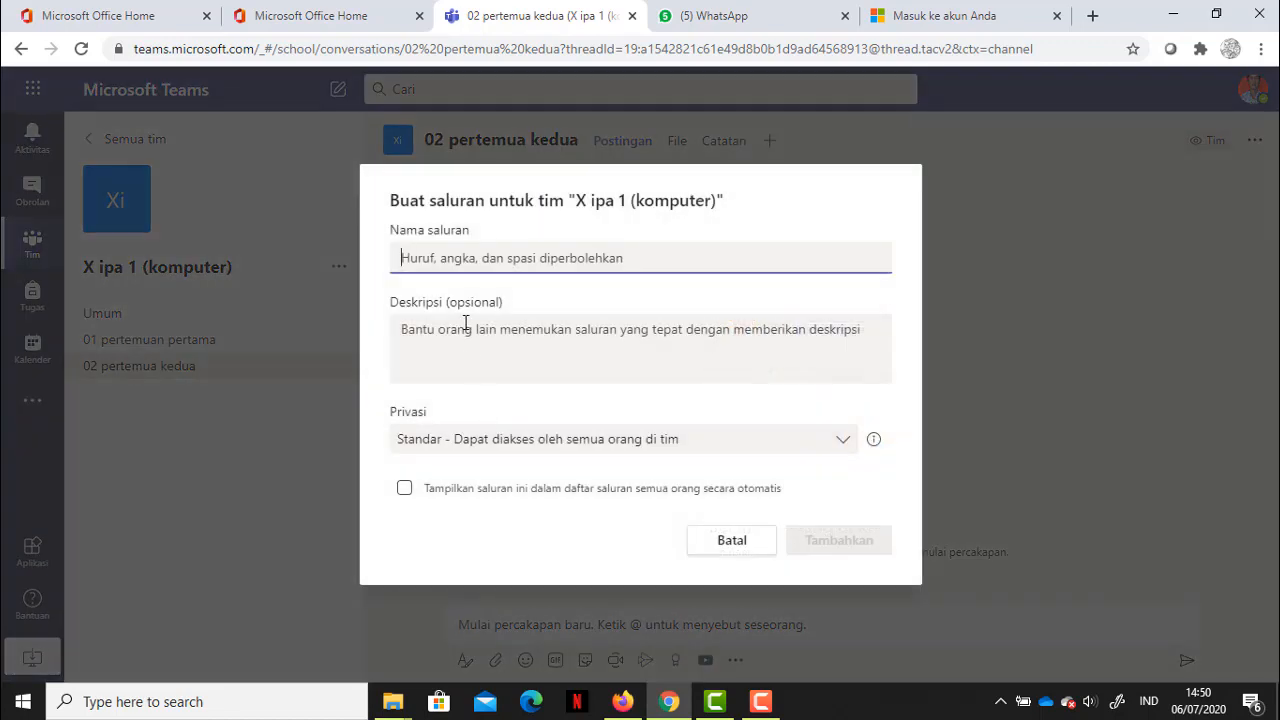
text(01 KD 1)
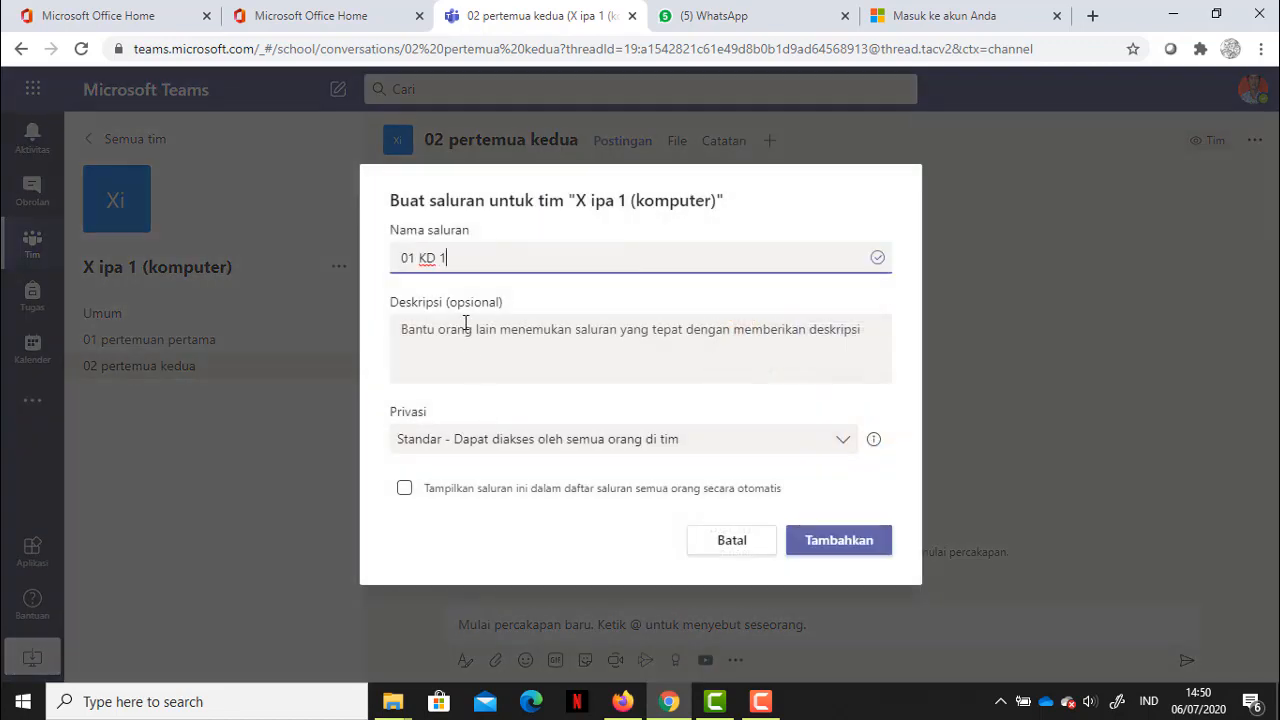
click(837, 533)
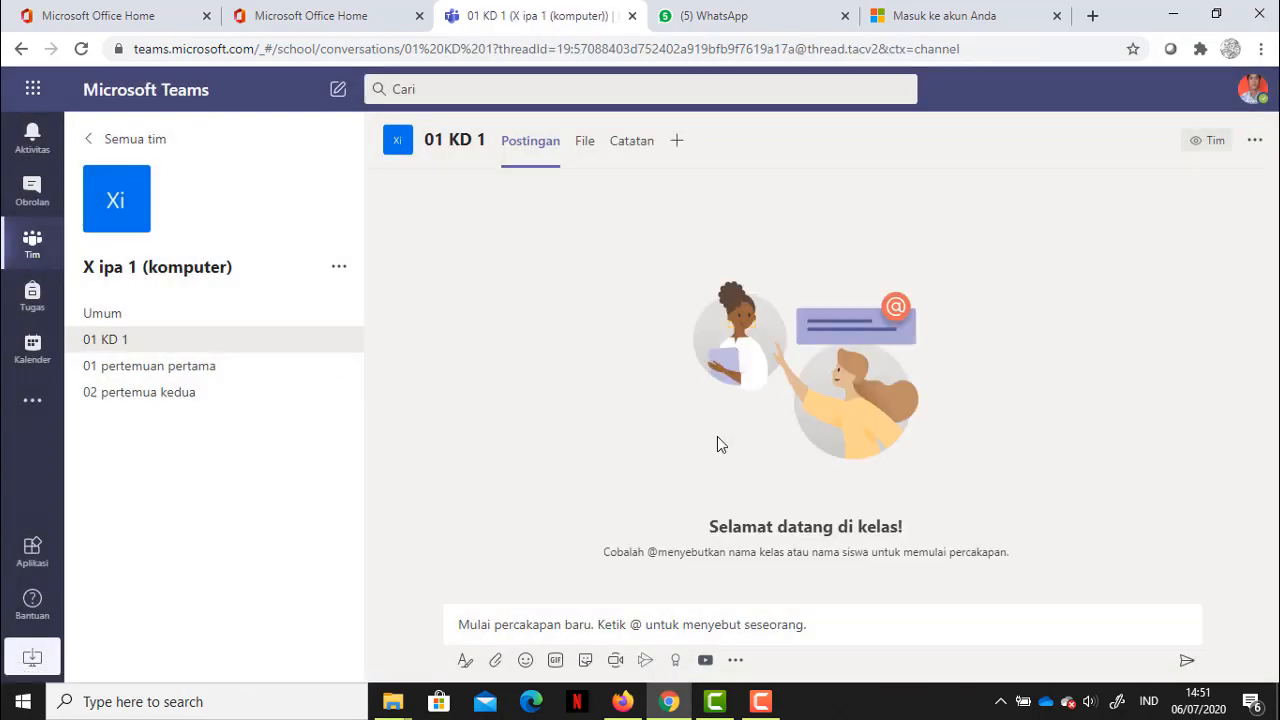
click(570, 626)
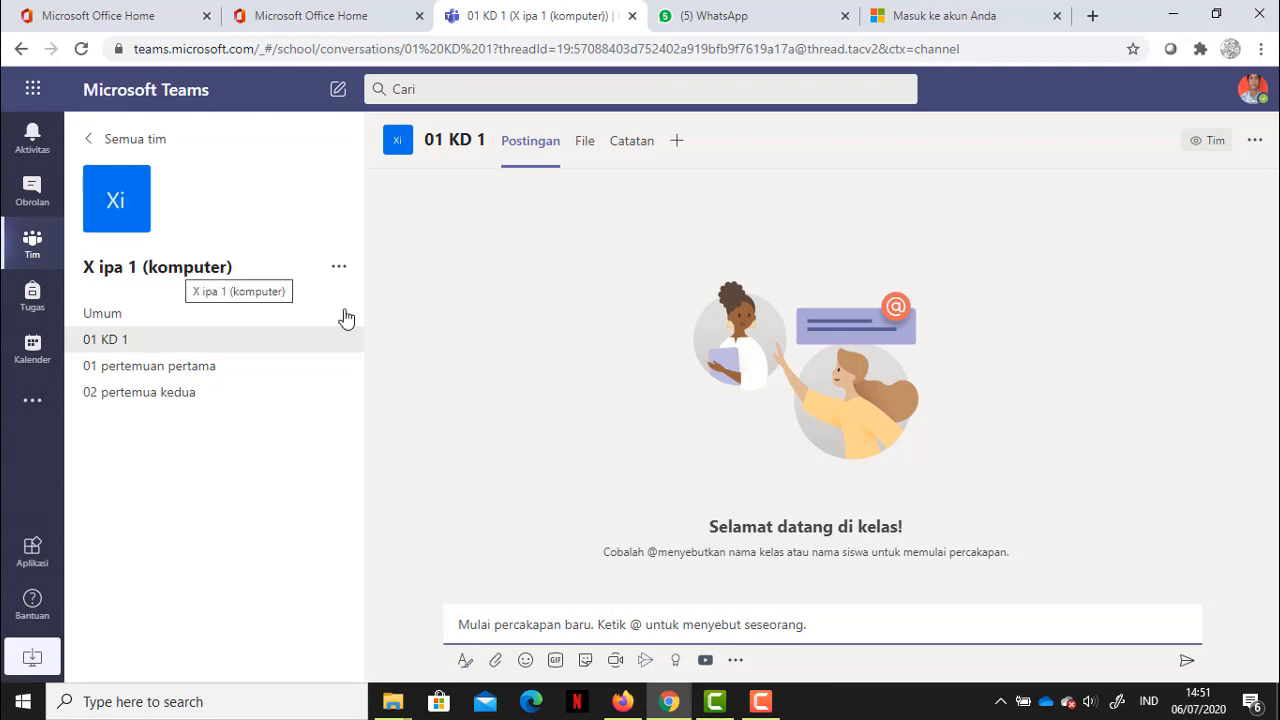
click(104, 346)
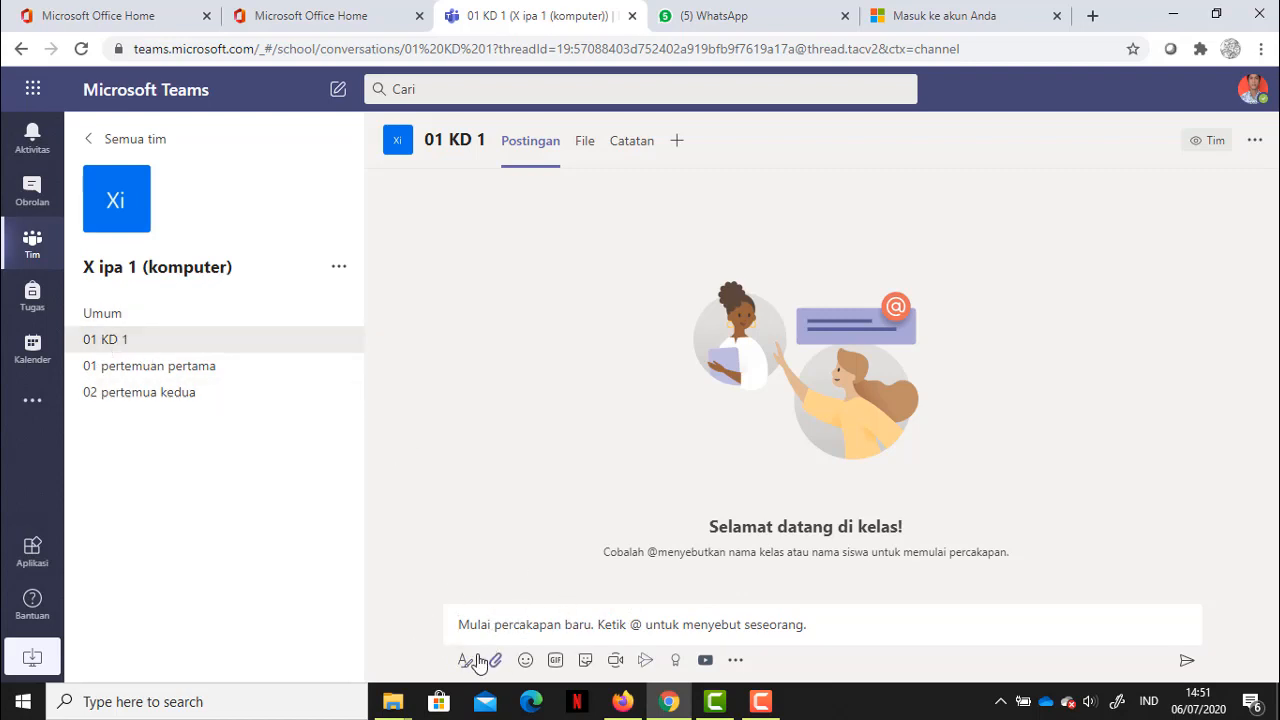
Step: Turn the new post into an announcement headlined 'topik pengenalan Ms. word'
click(465, 664)
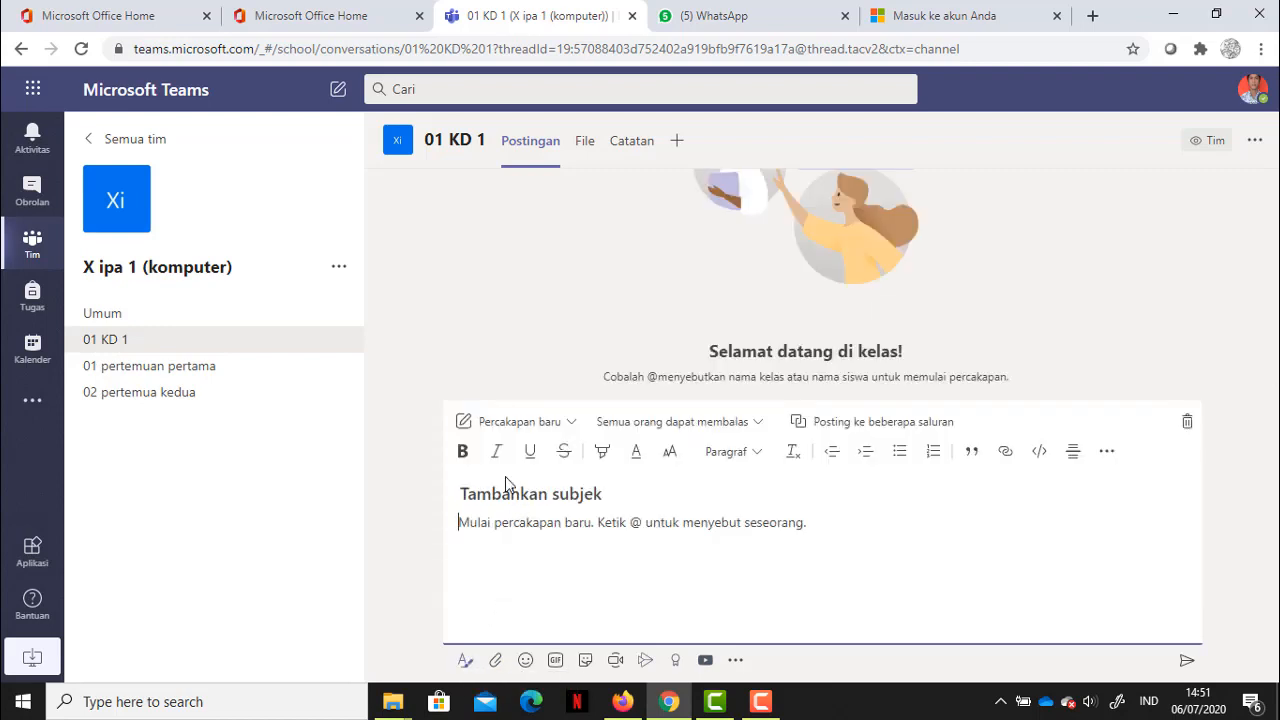
click(500, 432)
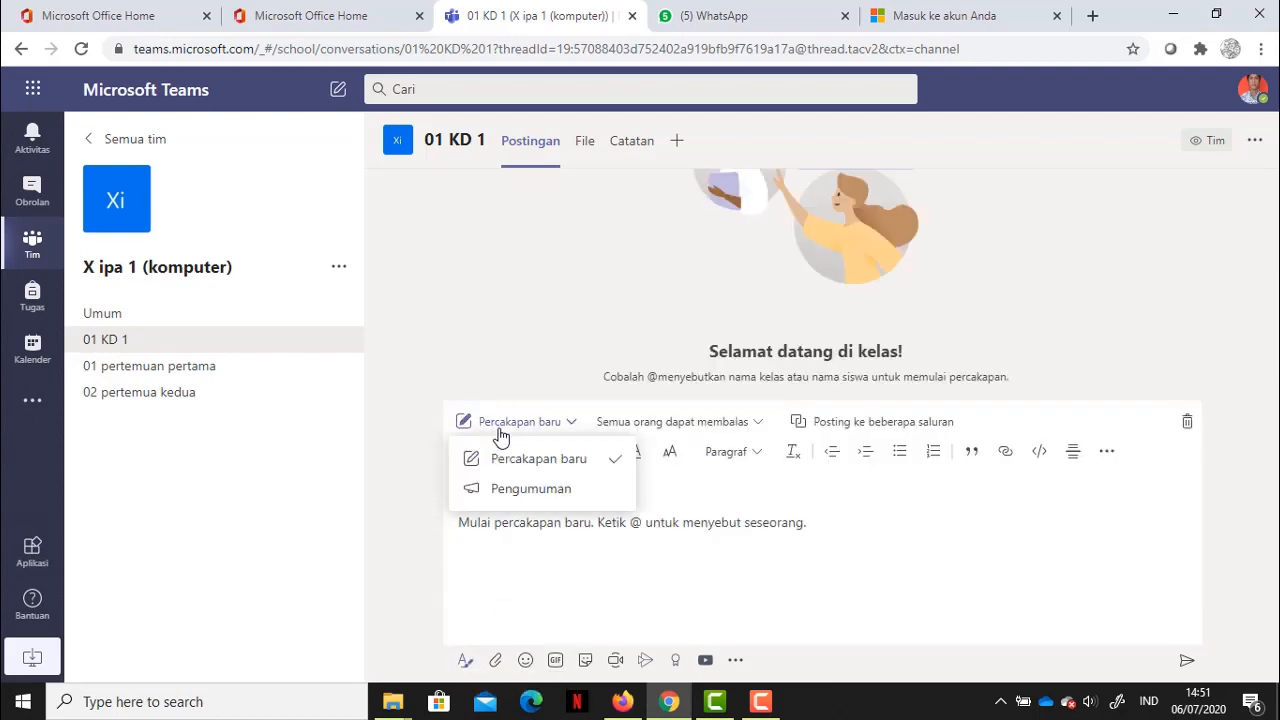
click(500, 487)
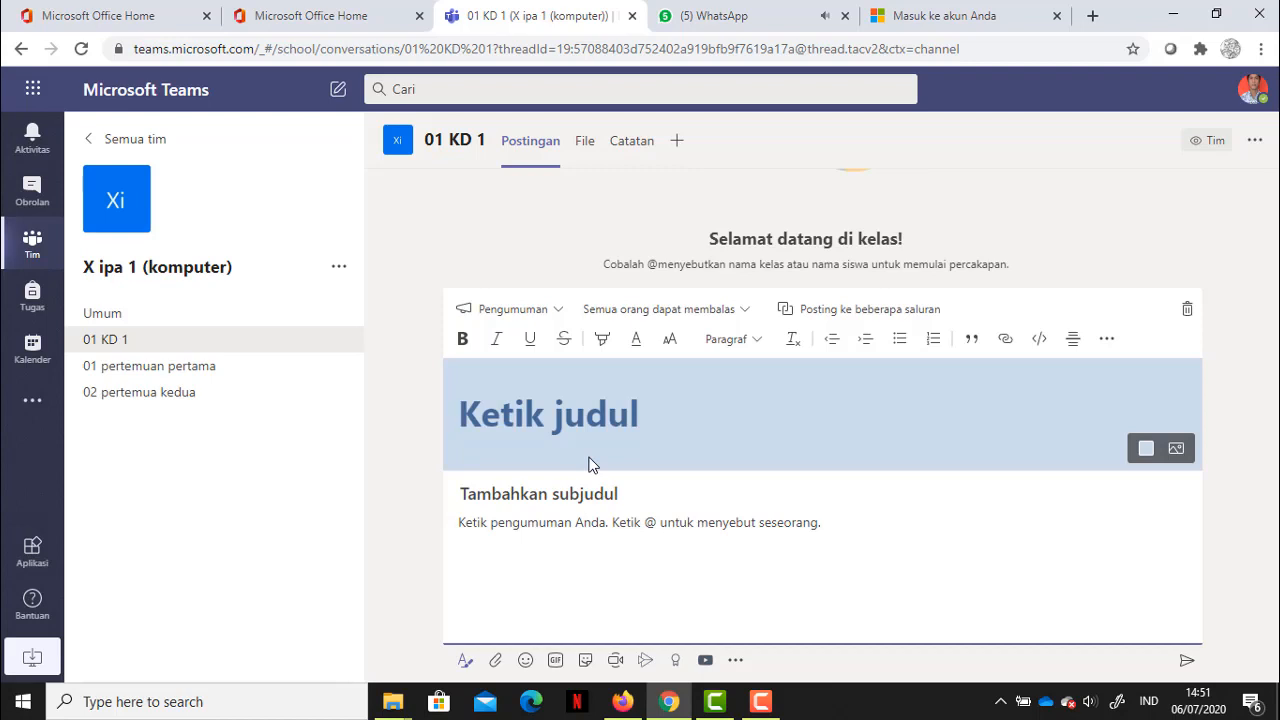
text(top)
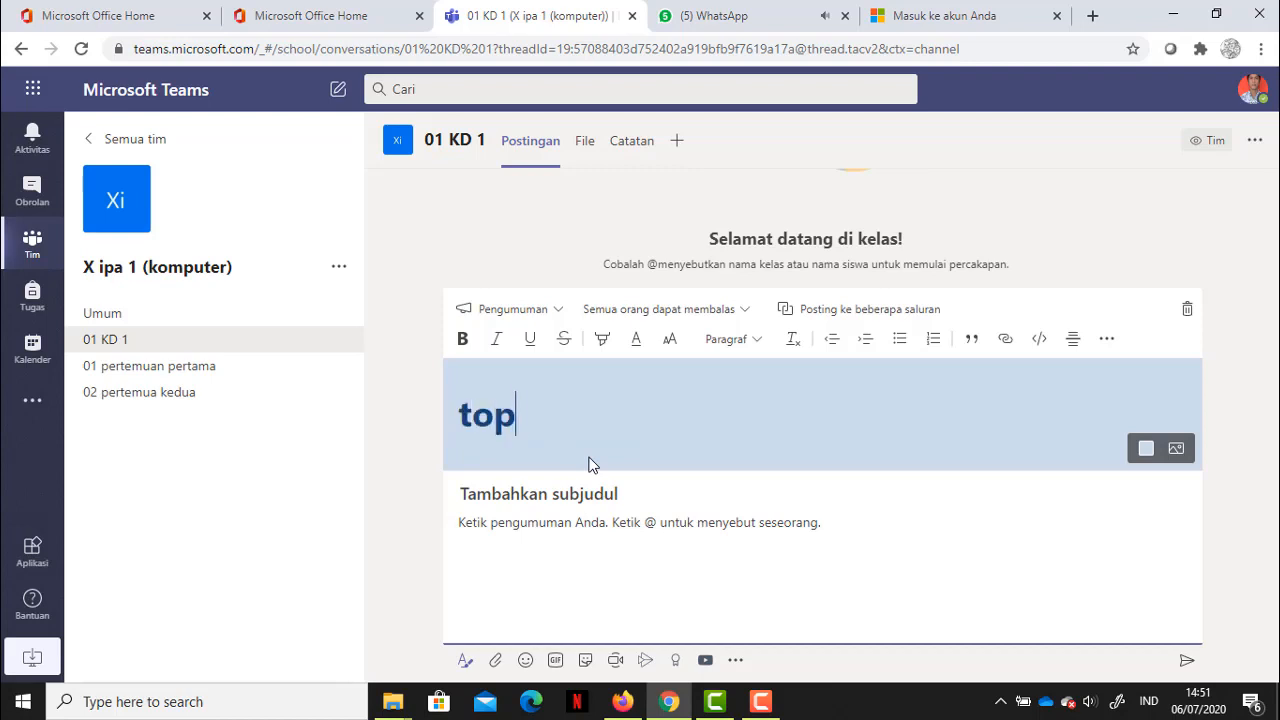
text(ik )
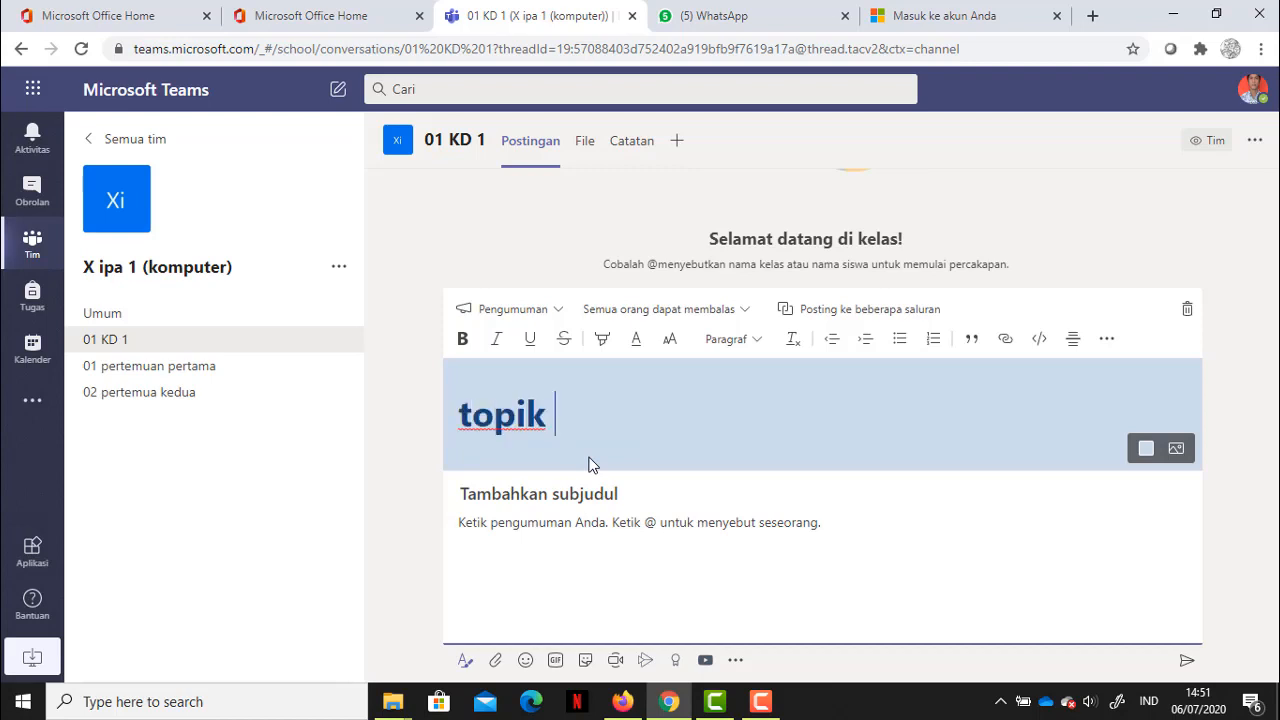
text(pengenalan )
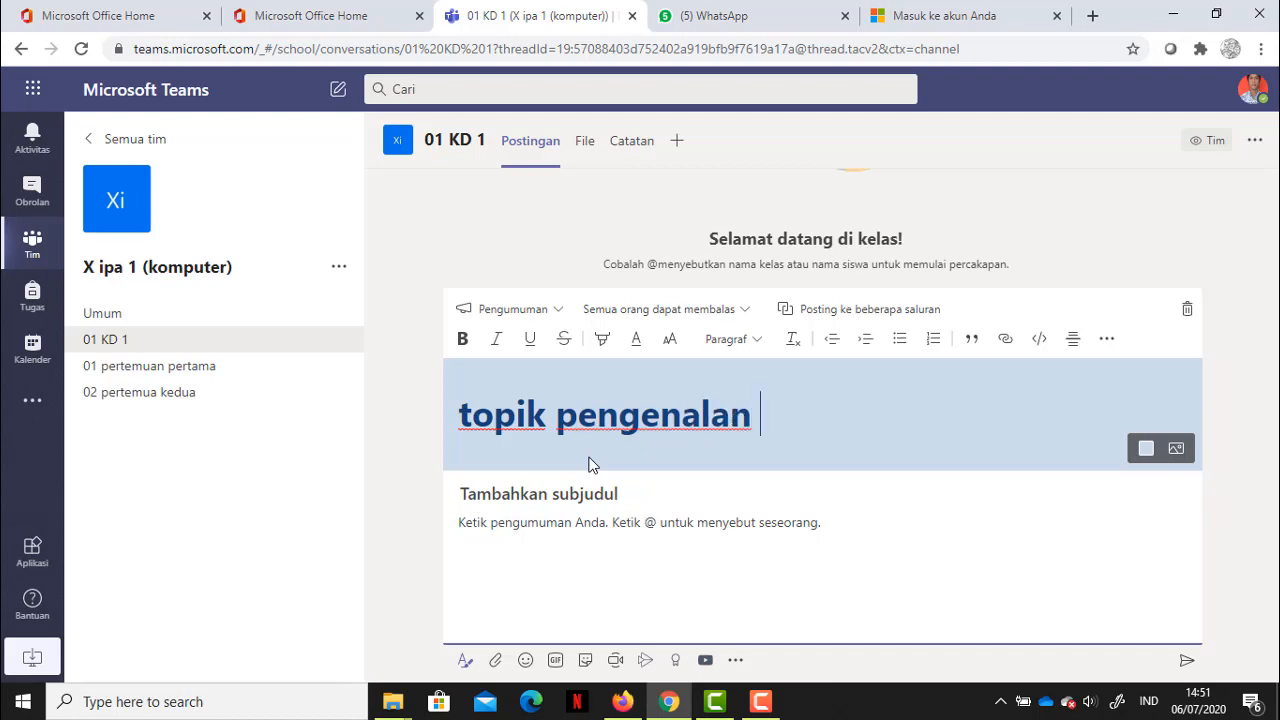
text(Ms. word)
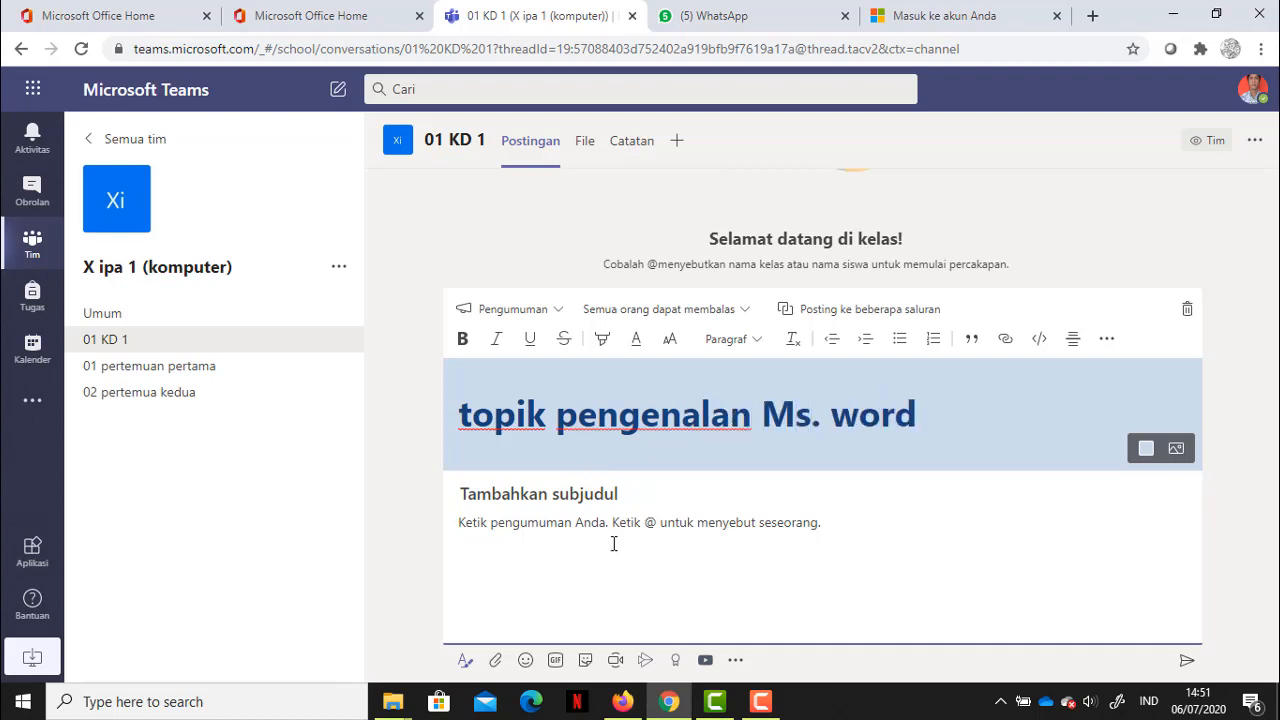
click(541, 543)
click(1185, 663)
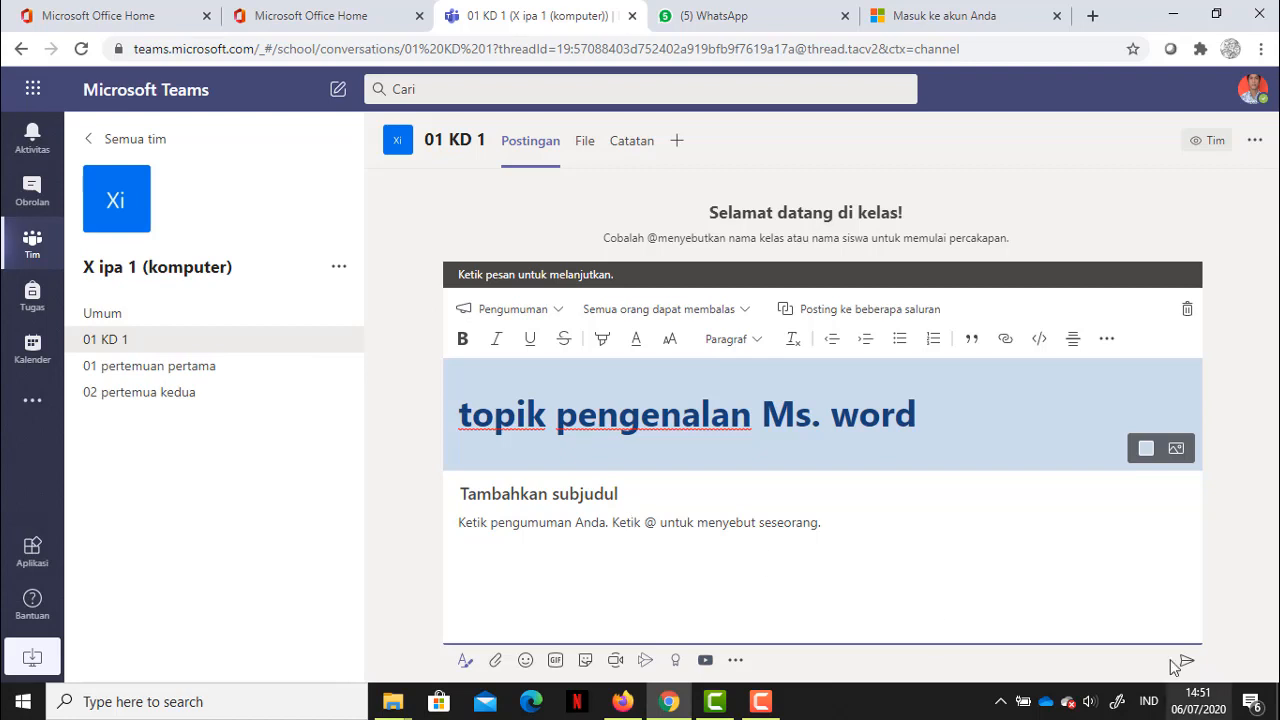
Step: Add subheading 'penting' and body 'mengenal applikasi ms word', then send the announcement
click(585, 500)
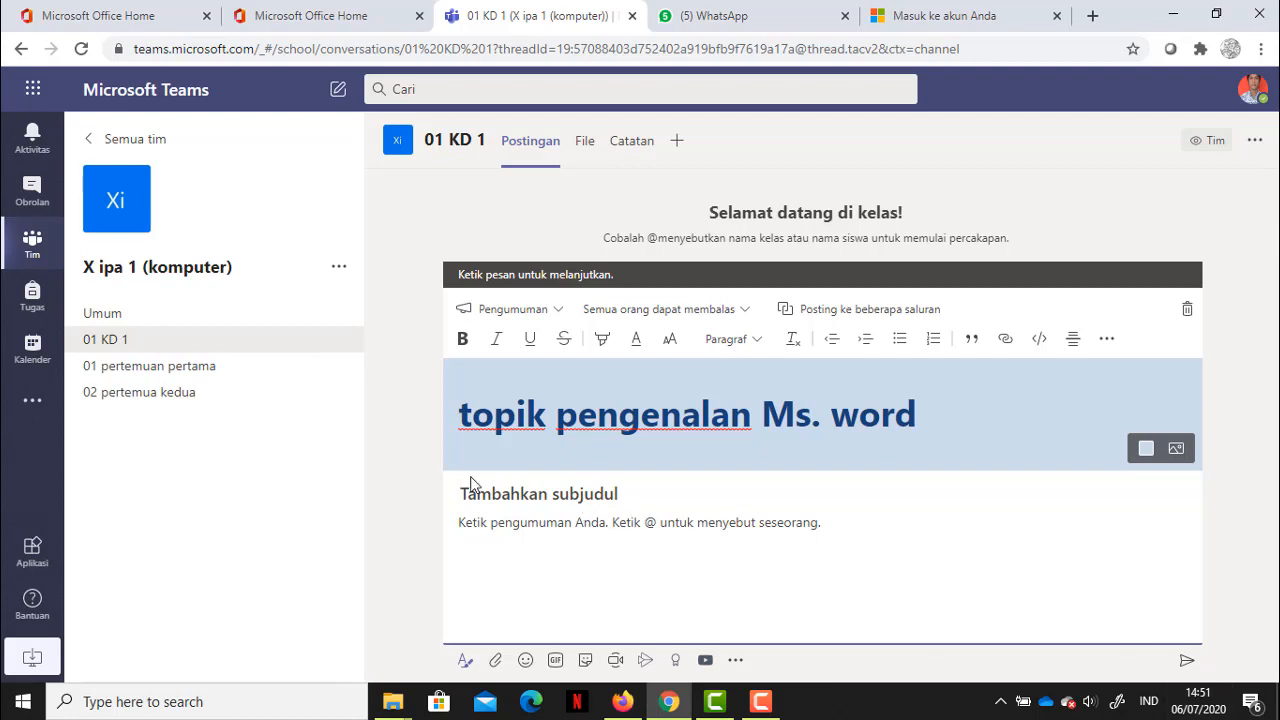
text(penting)
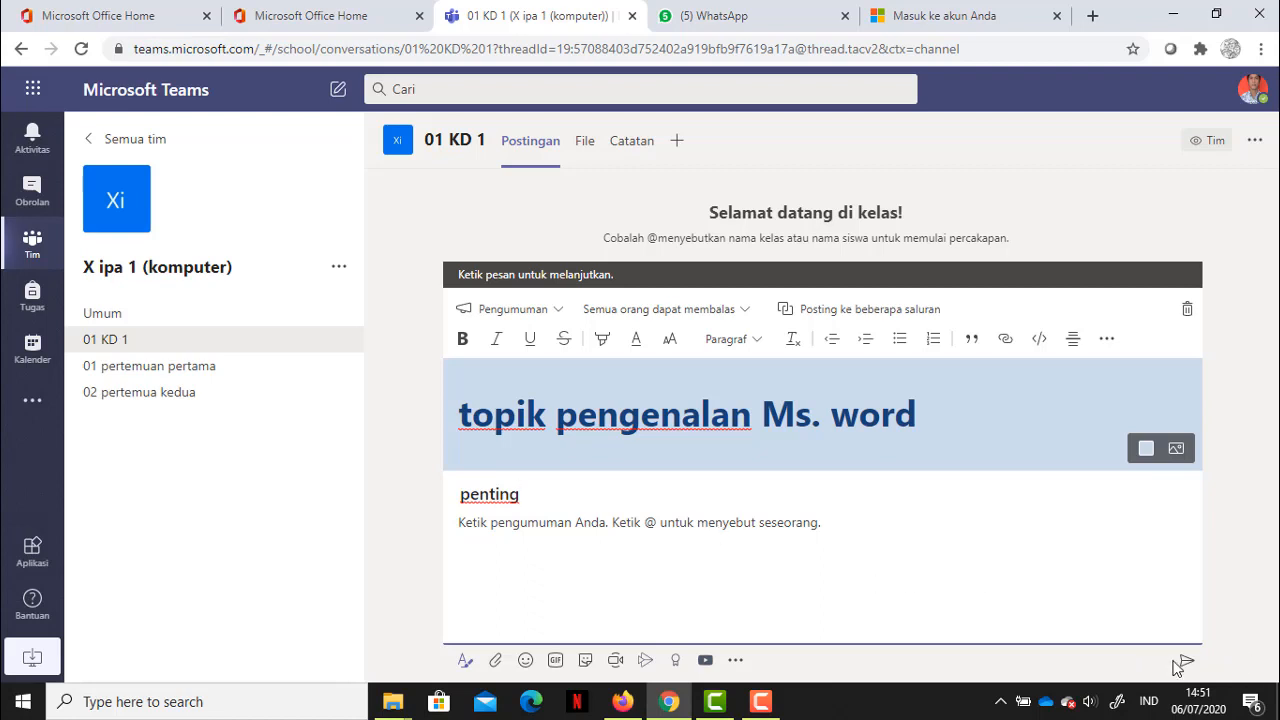
click(759, 522)
text(mengnal)
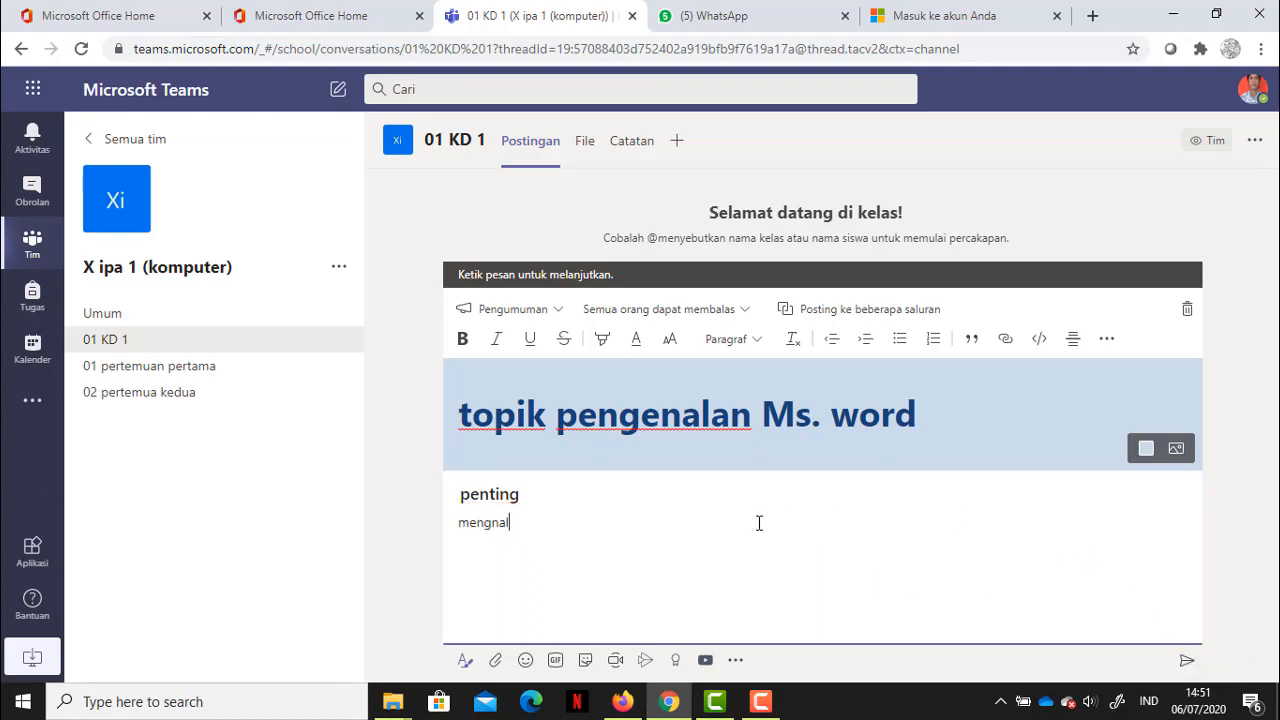
key(BackSpace)
key(BackSpace)
text(enal)
key(BackSpace)
key(BackSpace)
key(BackSpace)
key(BackSpace)
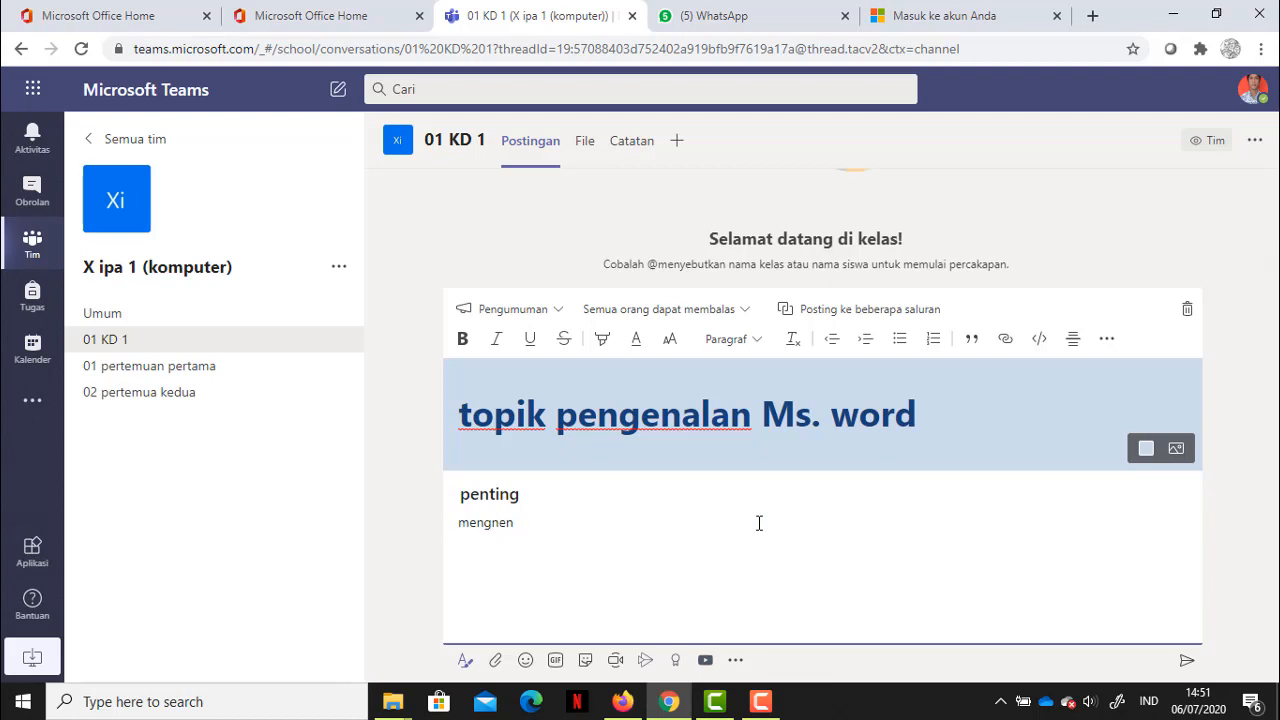
text(nal applikasi ms word)
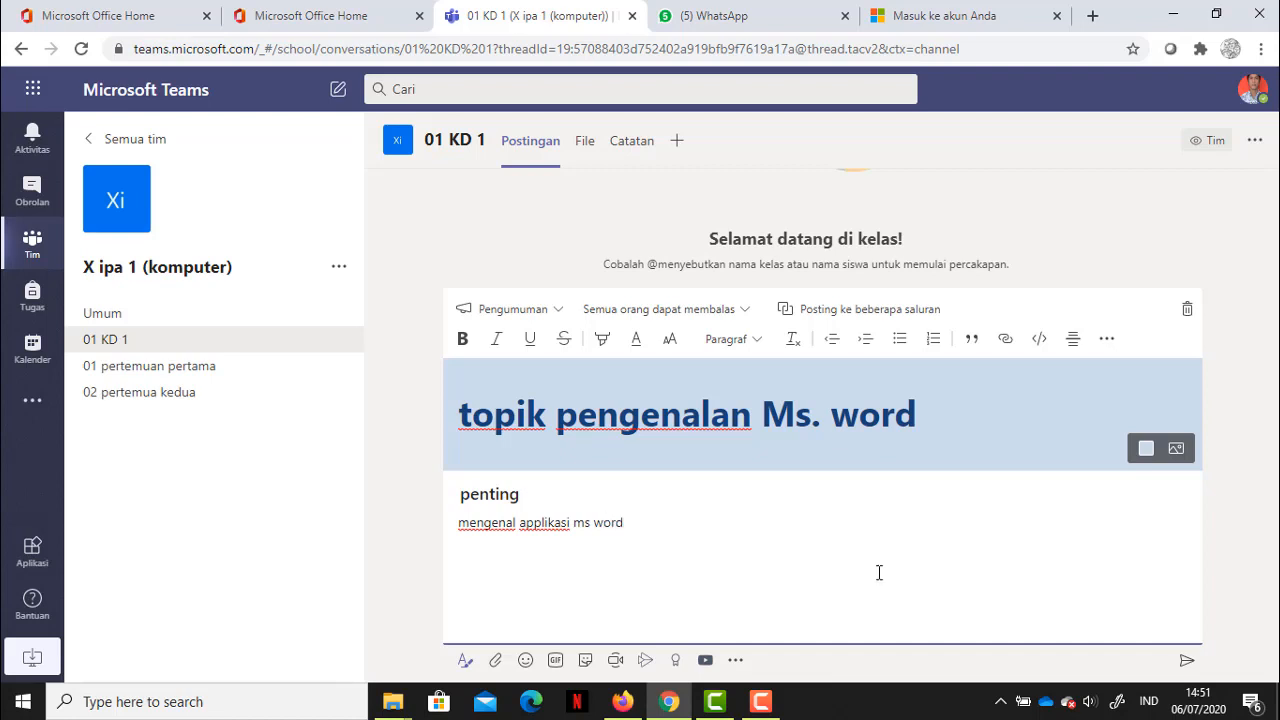
click(1186, 660)
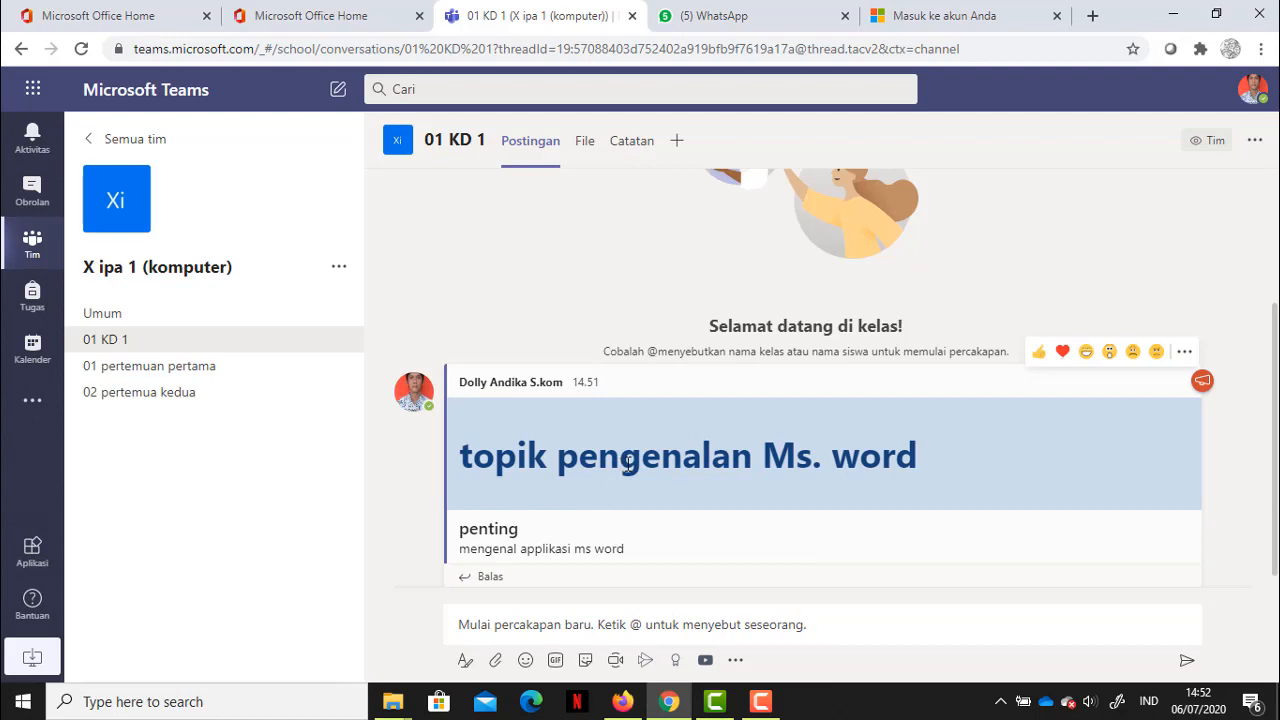
Step: Visit the 01 pertemuan pertama and 02 pertemua kedua channels, then return to 01 KD 1
click(178, 374)
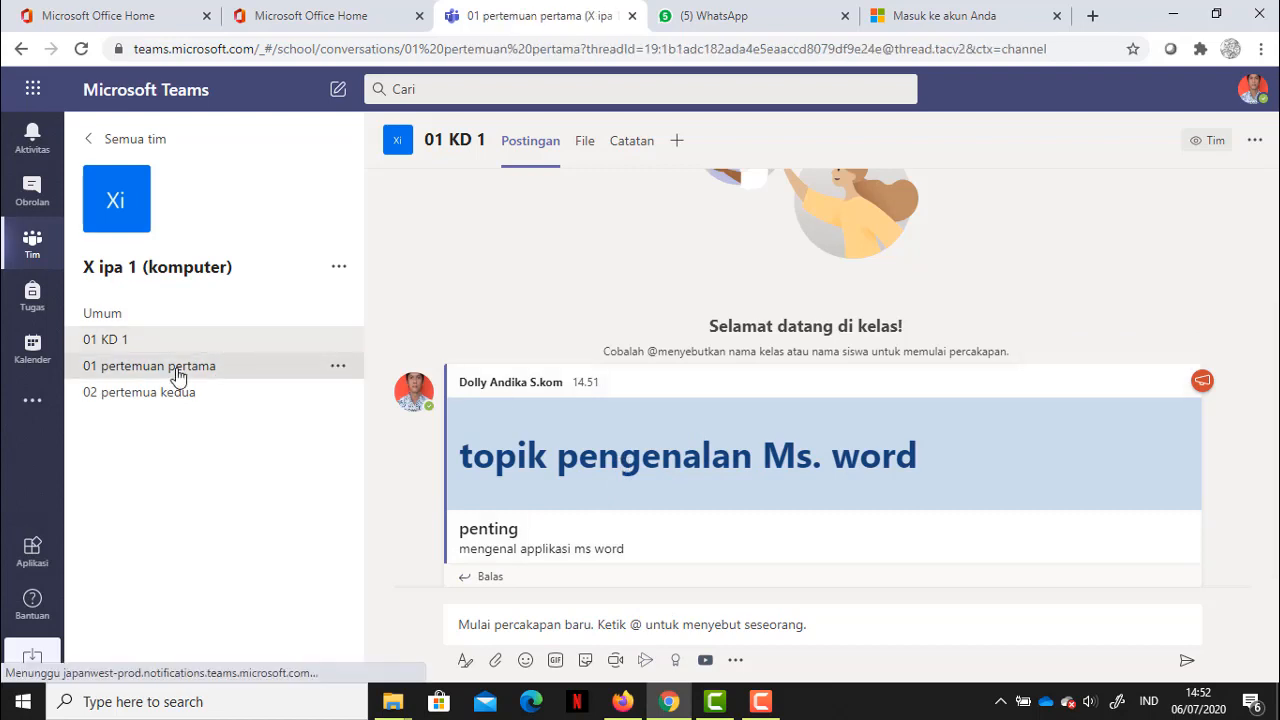
click(180, 393)
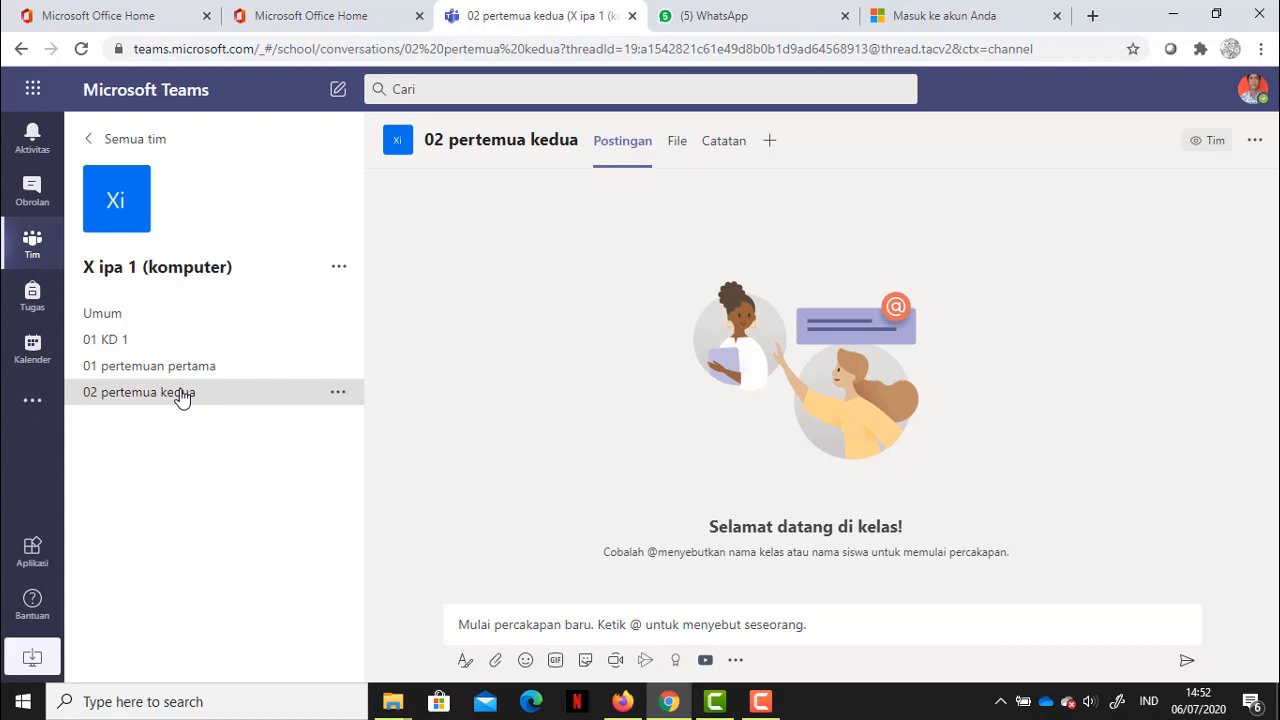
click(543, 620)
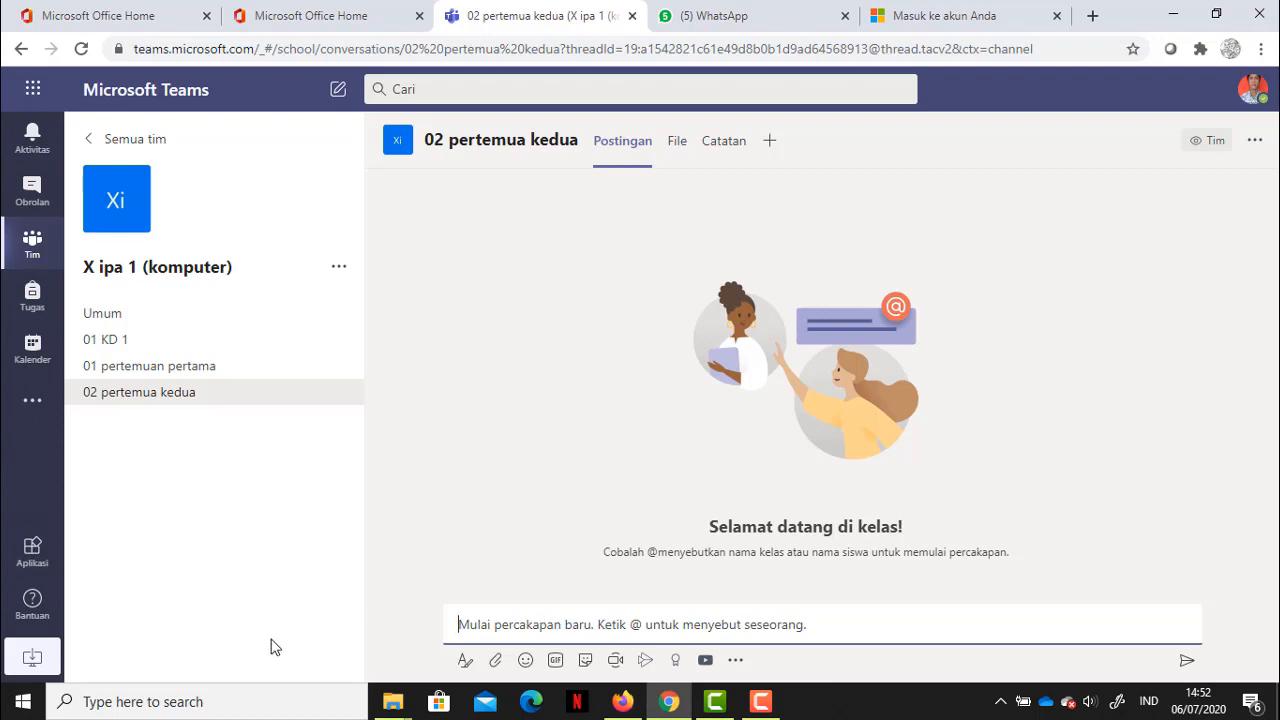
click(134, 343)
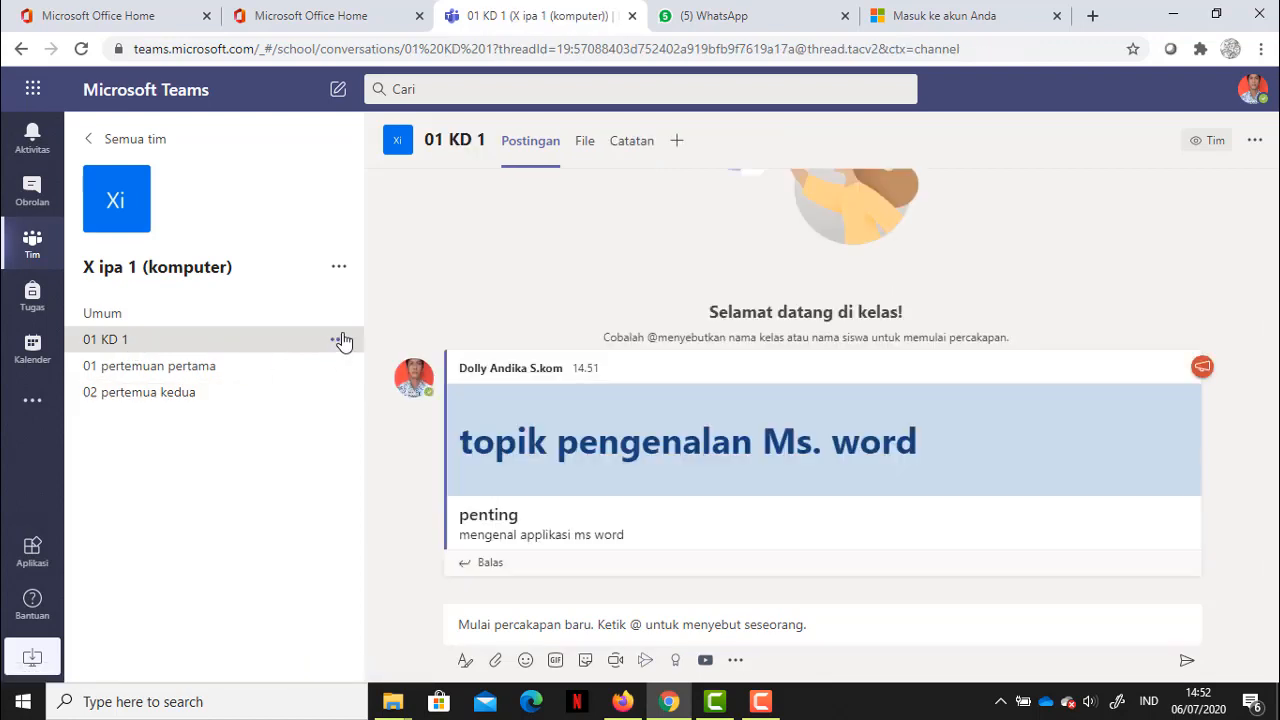
Step: Open the add-members window for X ipa 1 (komputer), close it unused, and dismiss the team menu
click(339, 267)
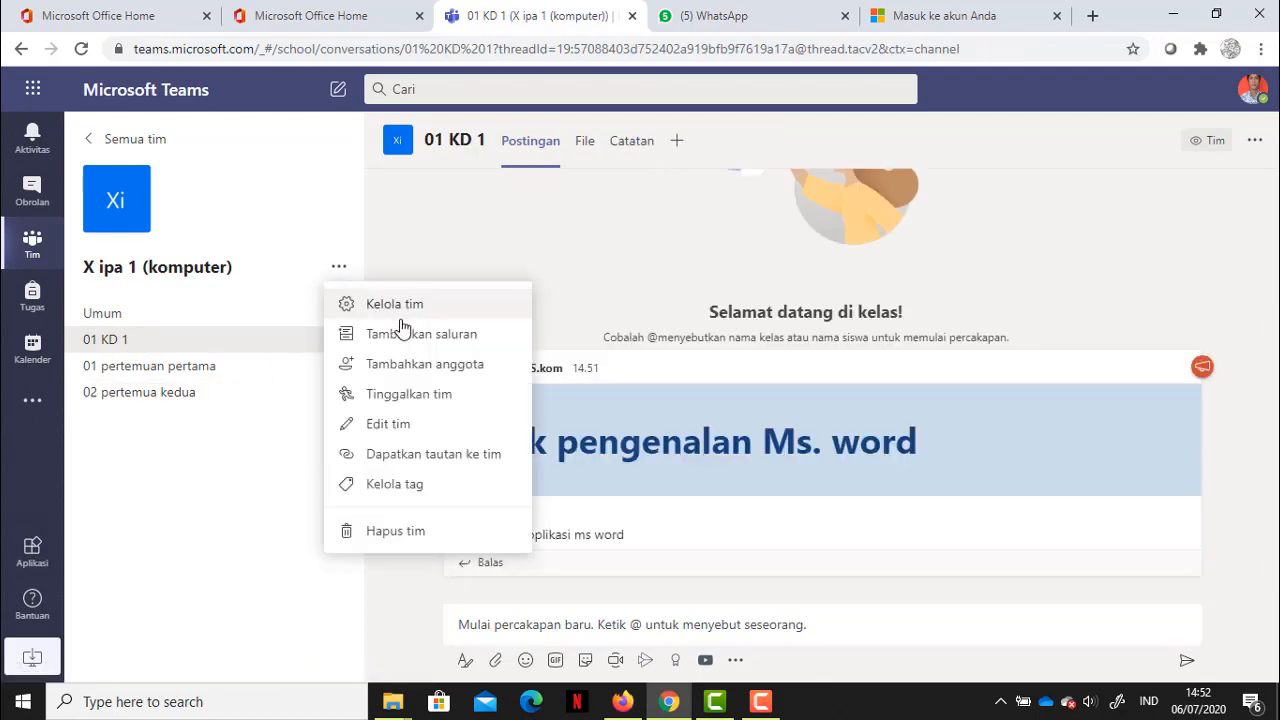
click(409, 366)
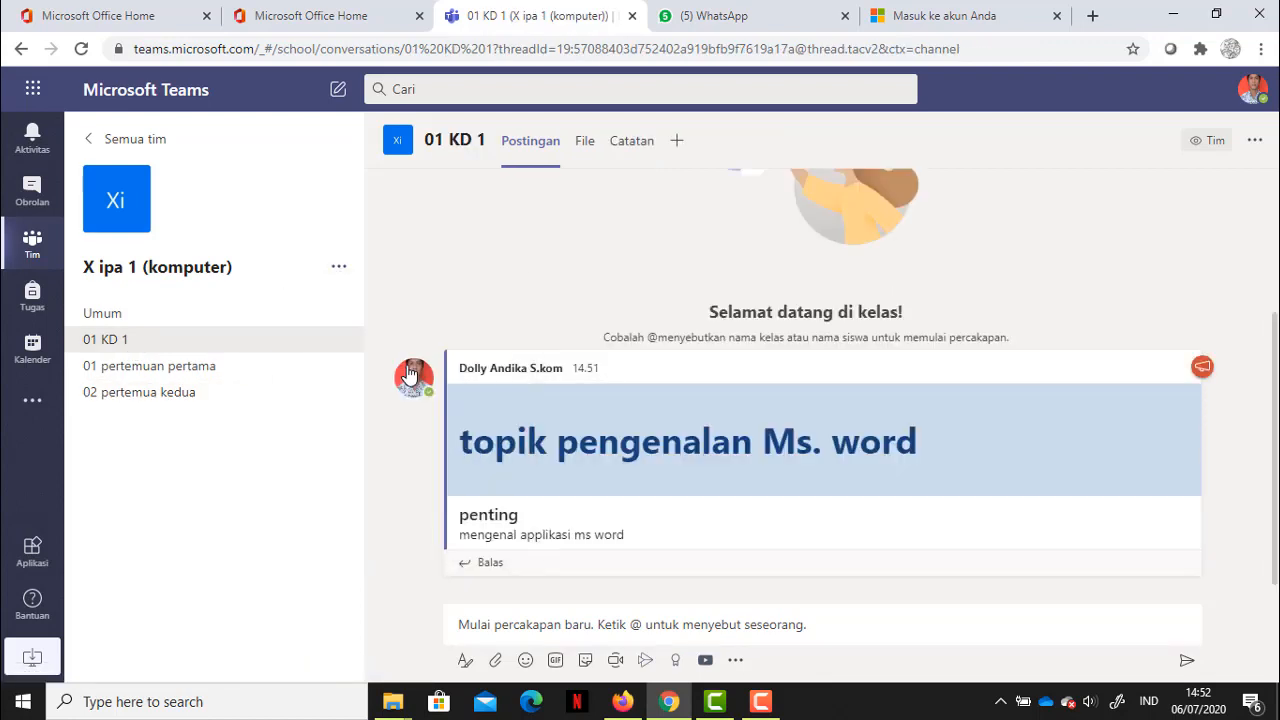
click(437, 291)
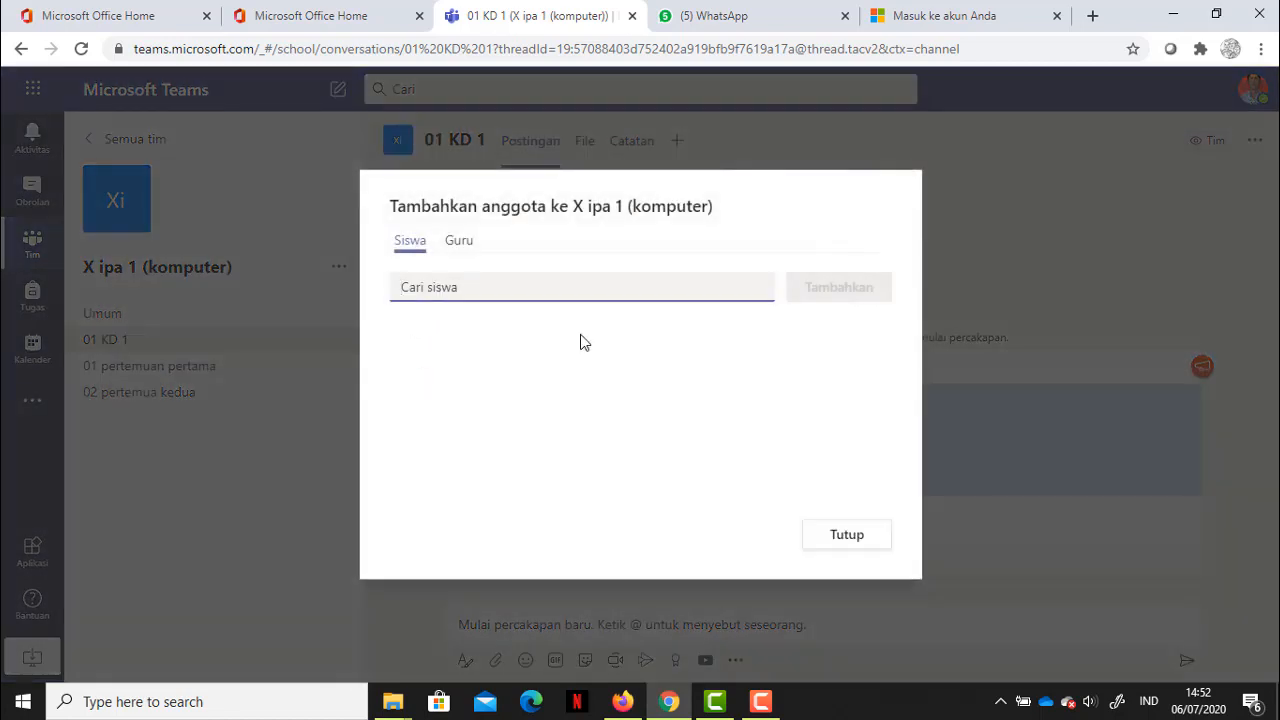
click(838, 544)
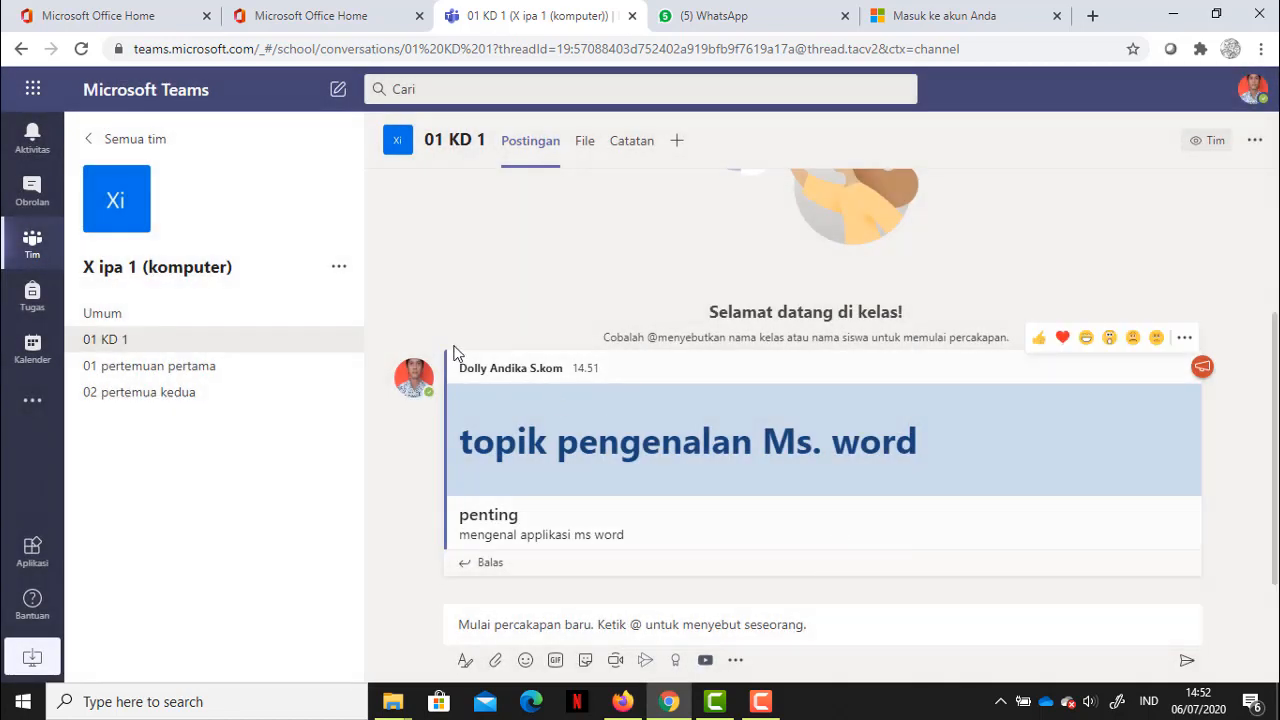
click(339, 268)
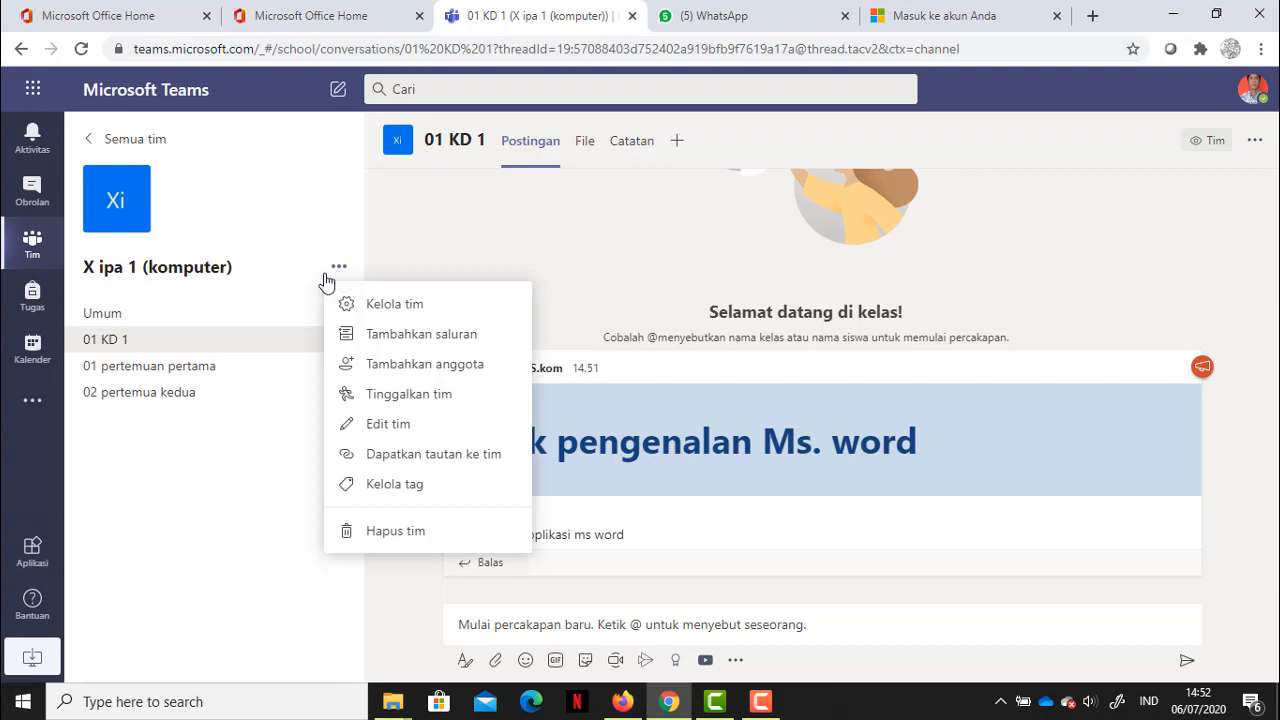
click(205, 428)
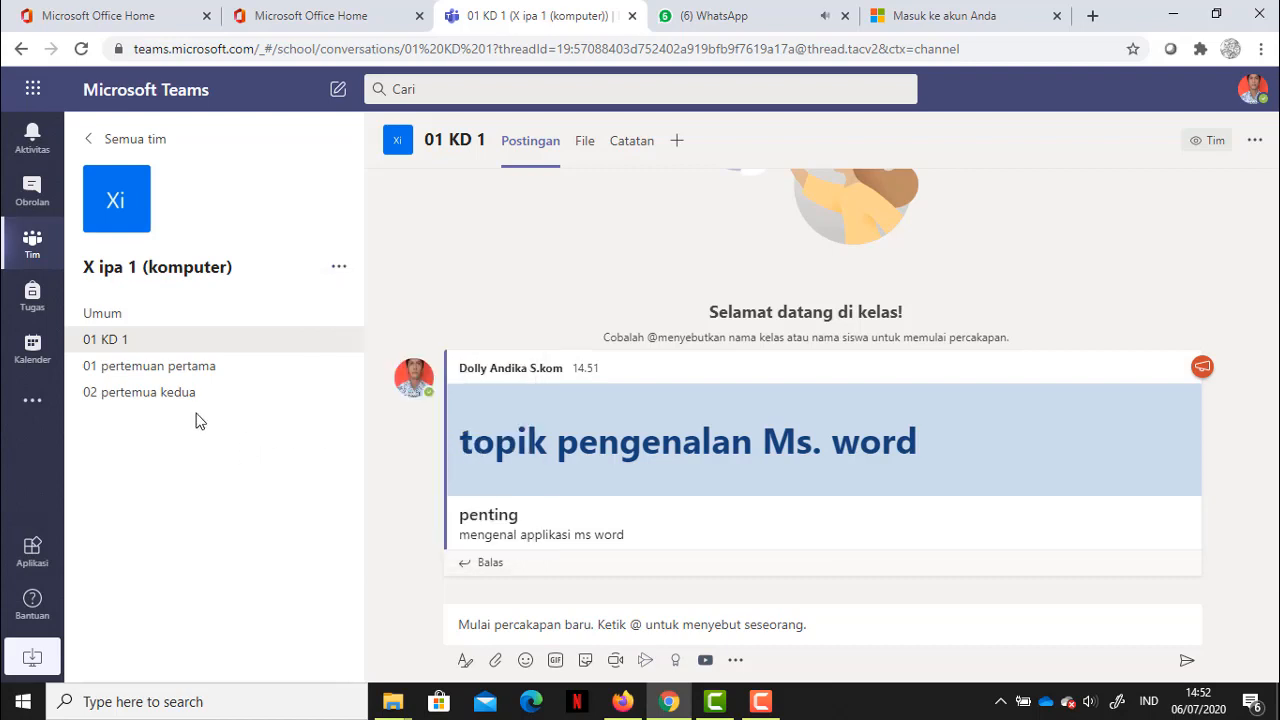
Step: Browse the team's channels, settle on 02 pertemua kedua, and bring up the team's '...' menu
click(183, 396)
click(188, 366)
click(170, 346)
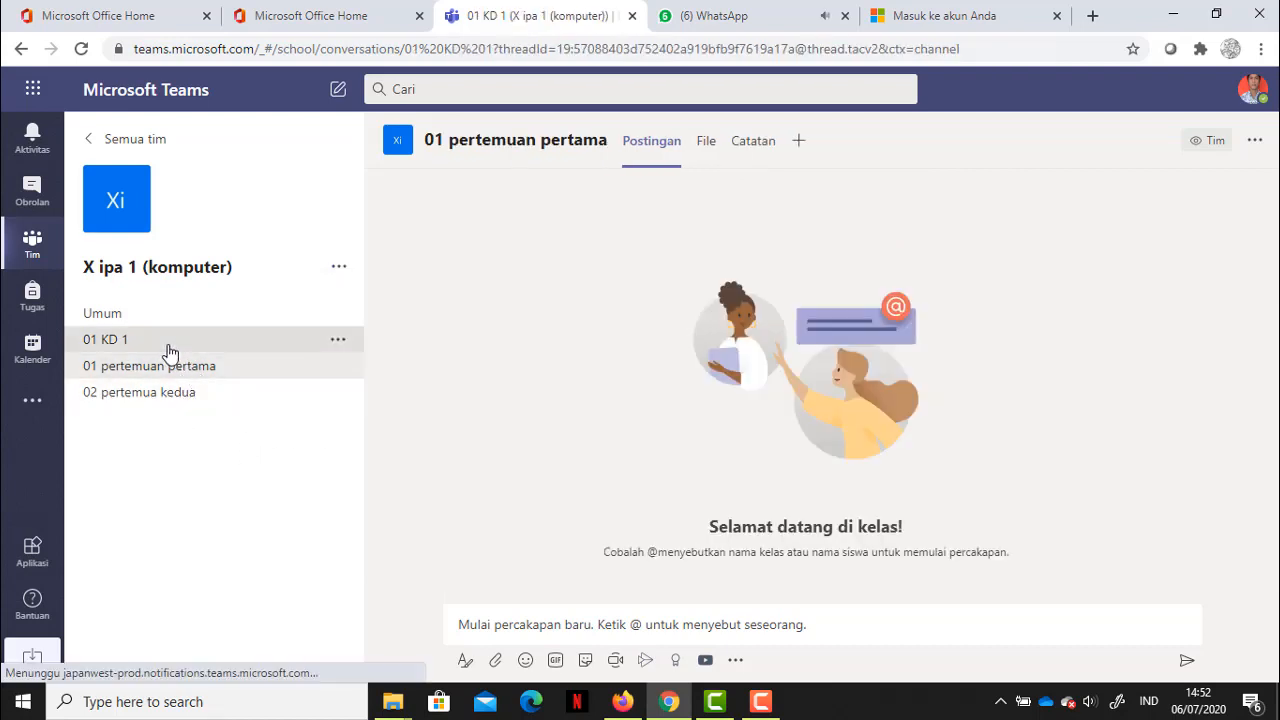
click(200, 366)
click(222, 400)
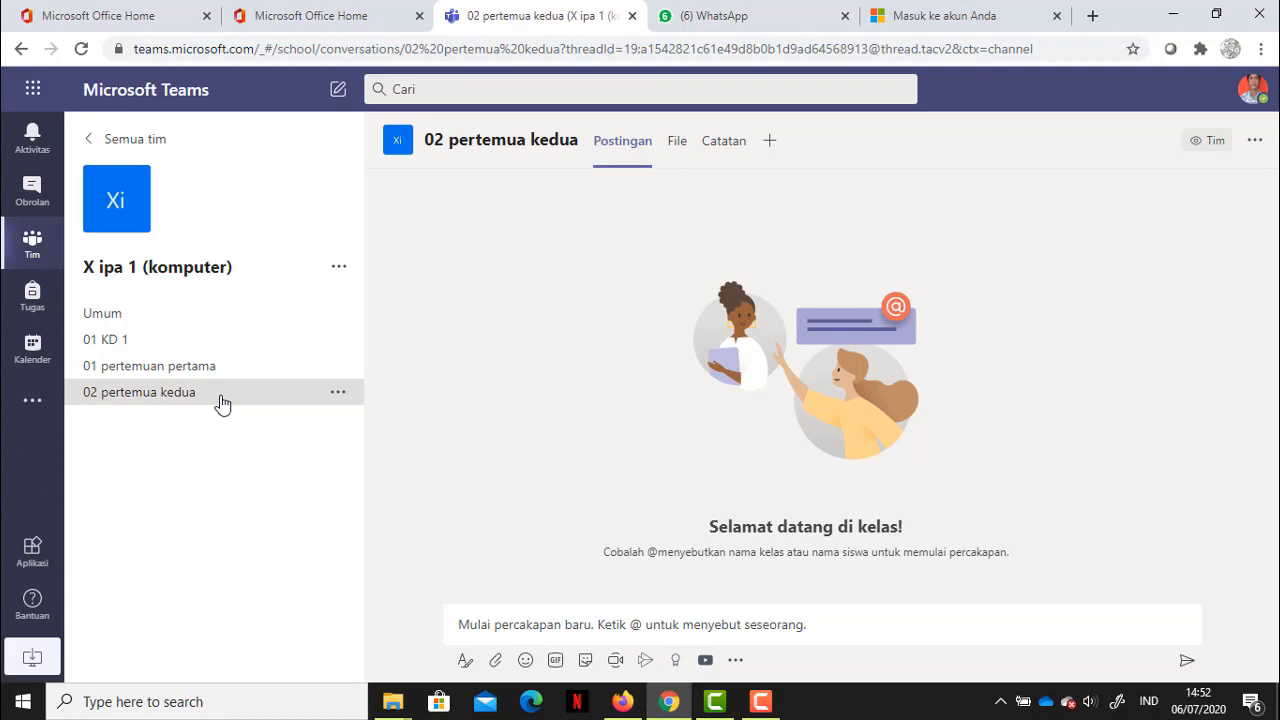
click(338, 268)
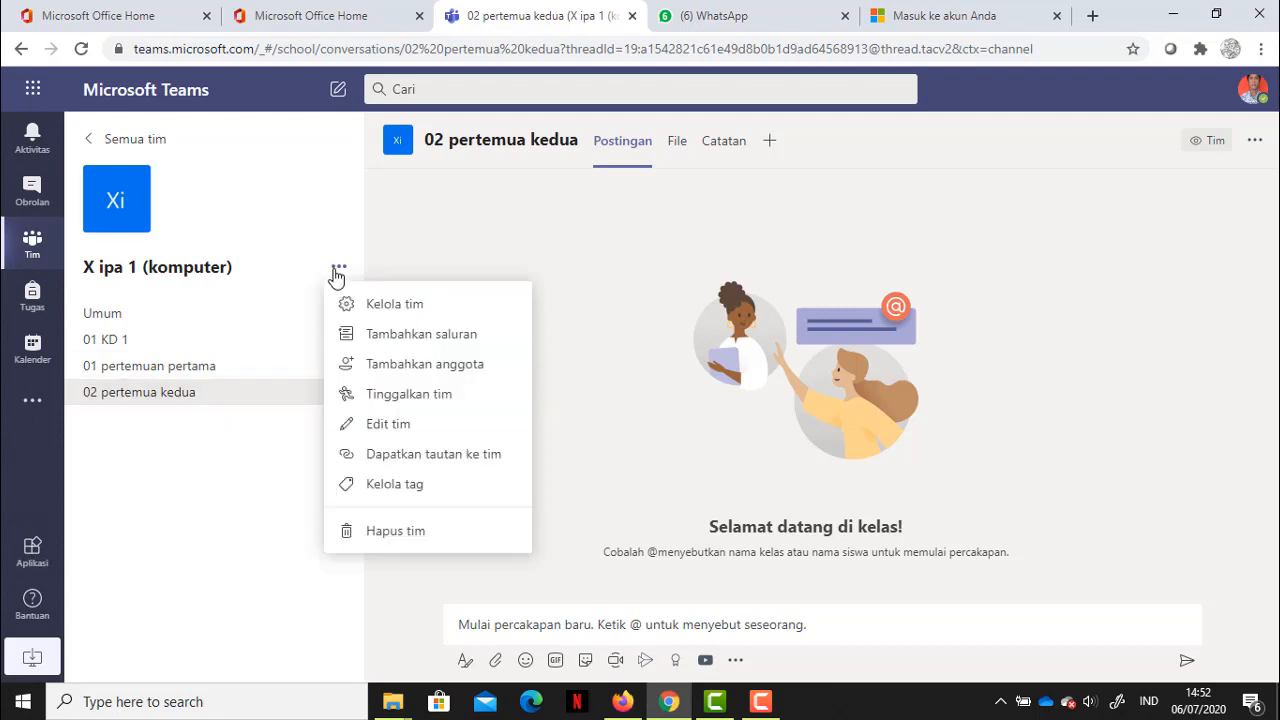
Step: Add a channel named 'TIM cerdas cermat' with privacy set to Pribadi and proceed
click(419, 336)
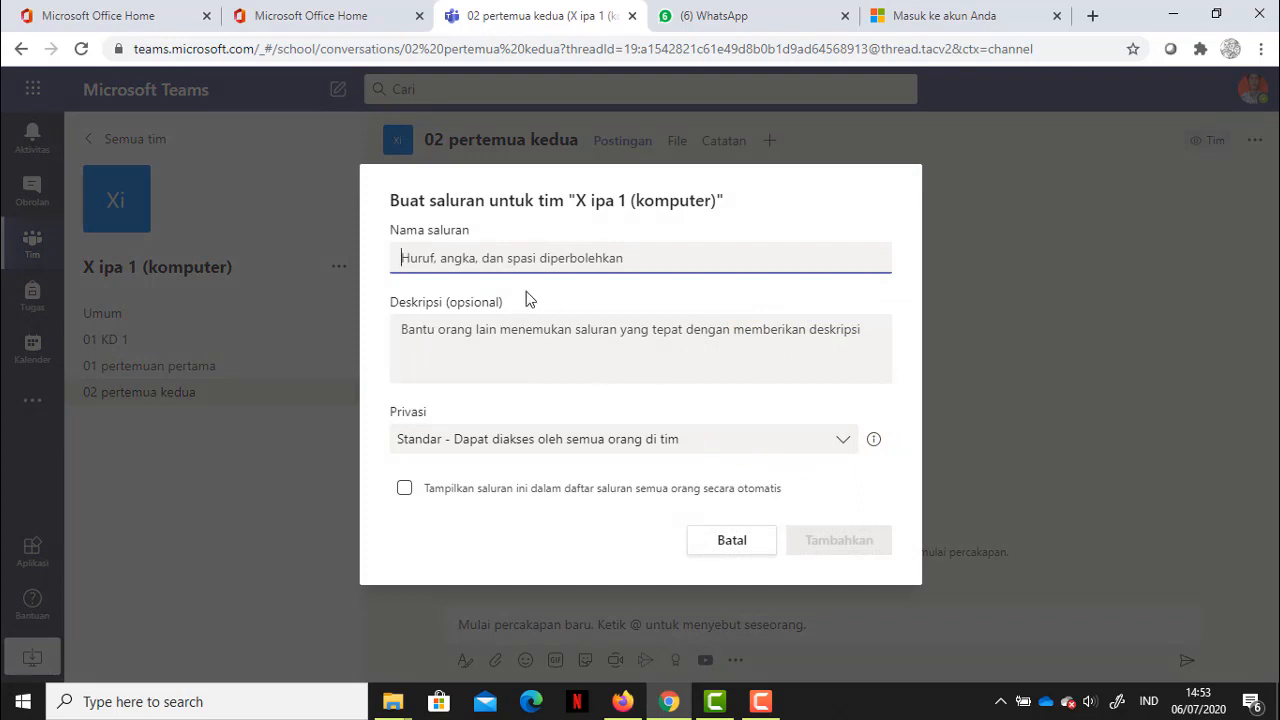
text(TIM)
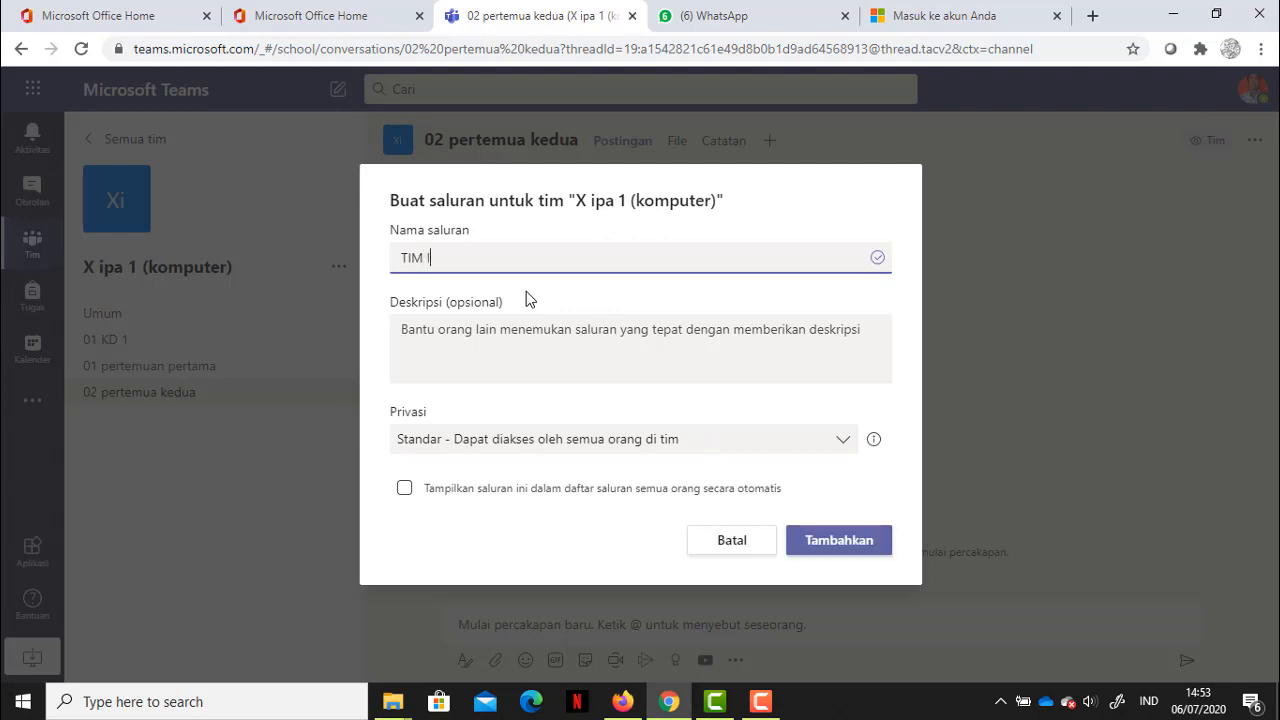
text( cerdas cermat)
click(844, 446)
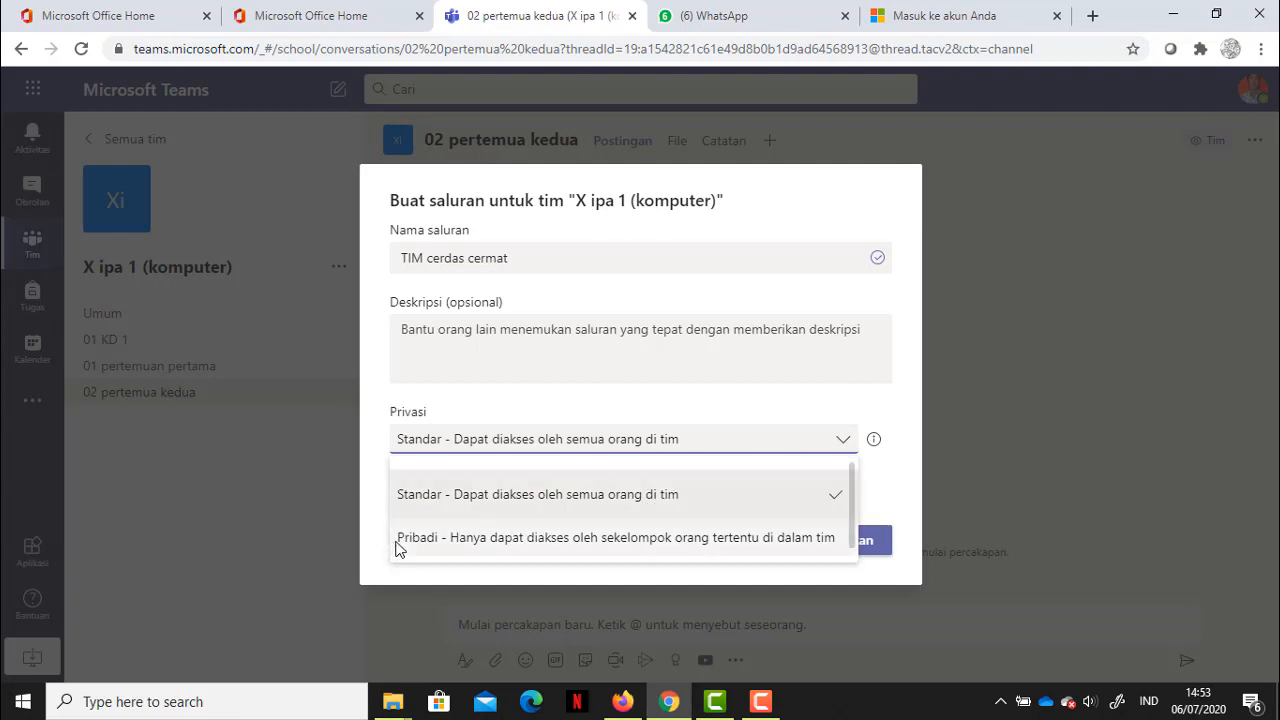
click(545, 540)
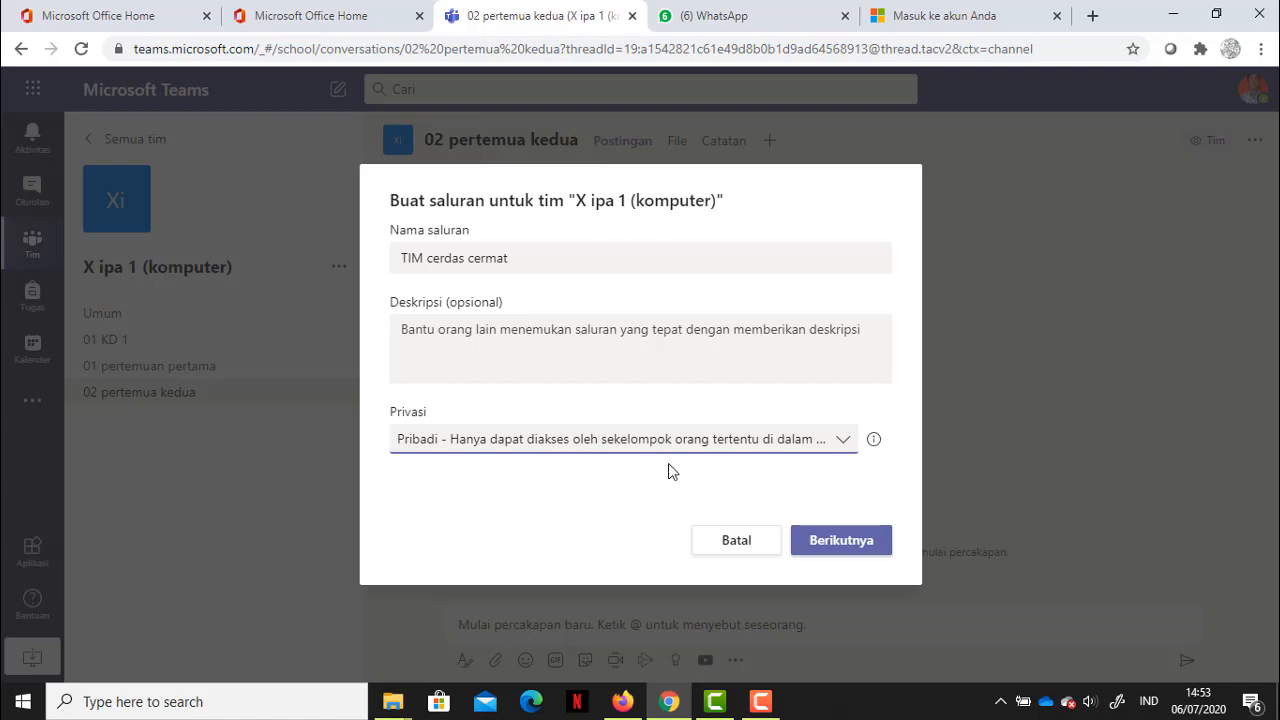
click(846, 541)
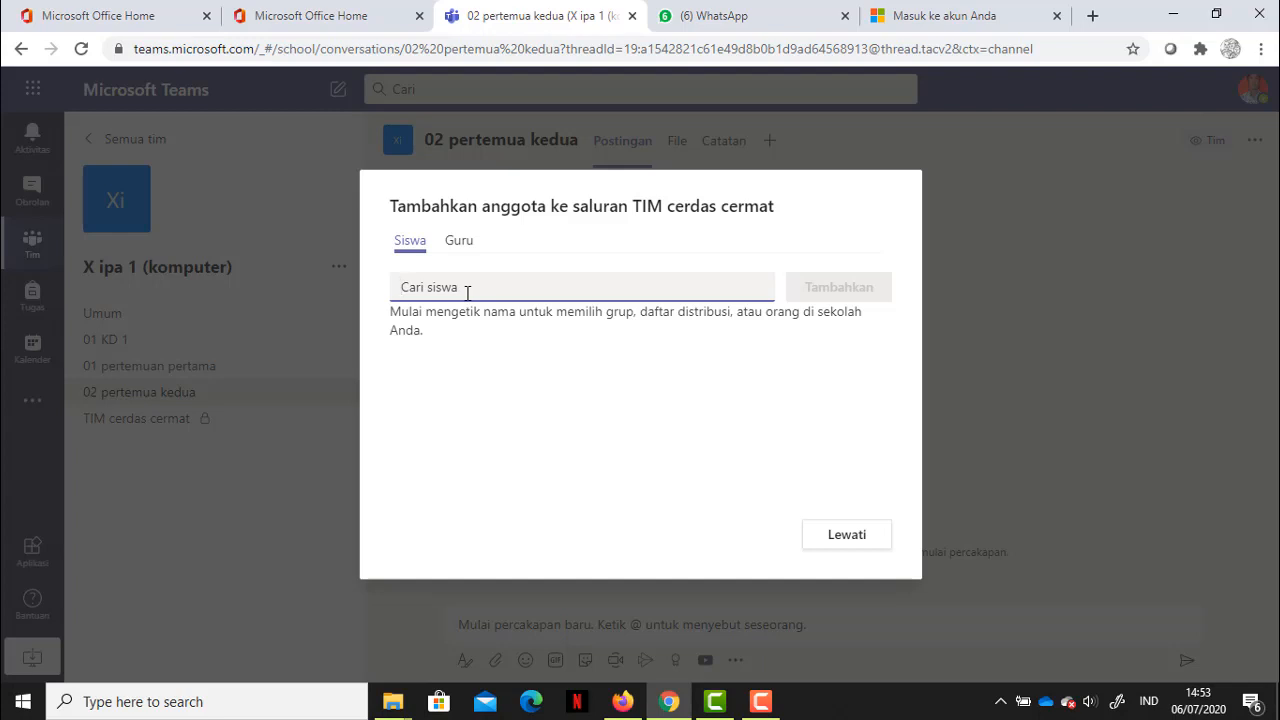
Step: Search for and add the staff member to TIM cerdas cermat, drop the failed siswa 01 entry, and finish
text(nungk)
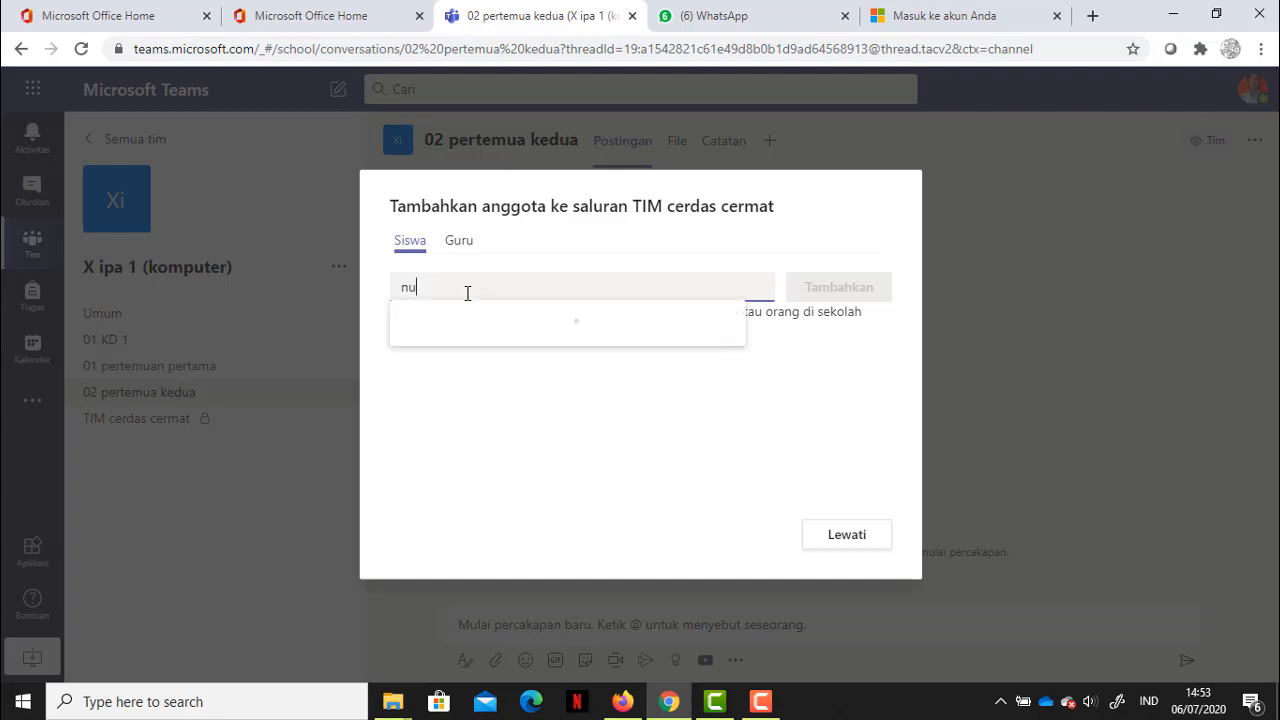
text(y)
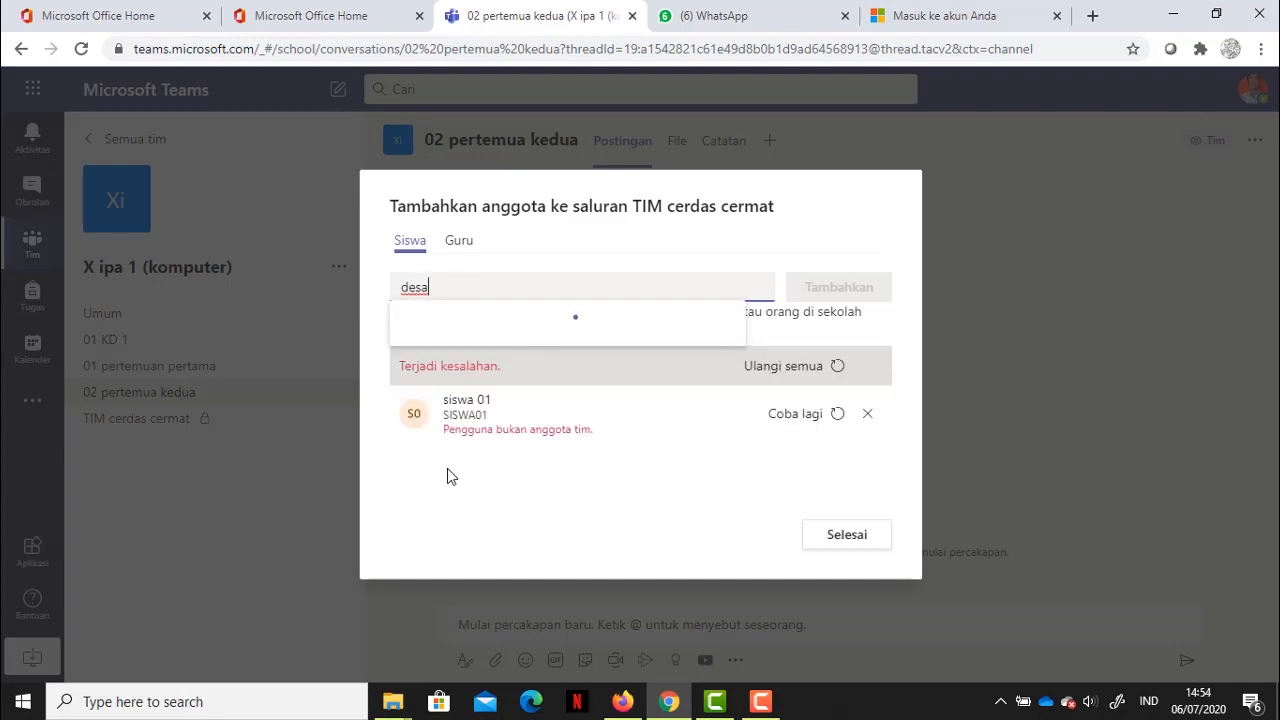
key(BackSpace)
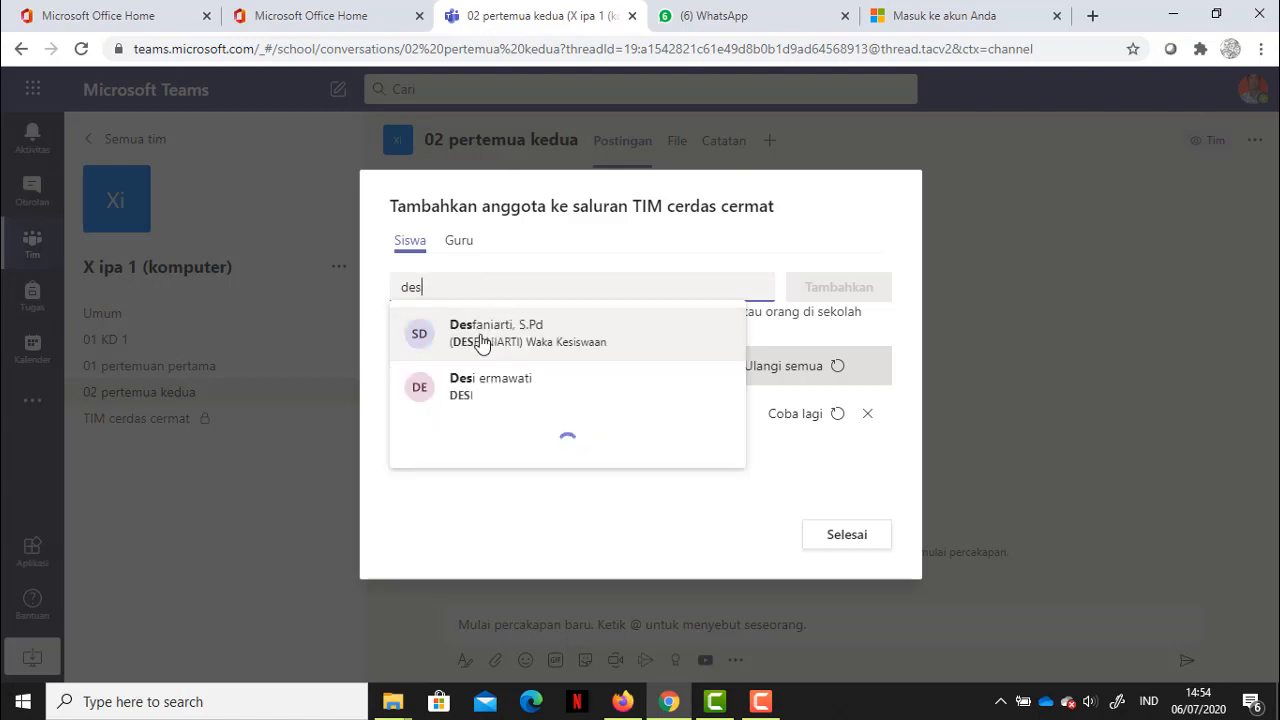
click(480, 335)
click(829, 290)
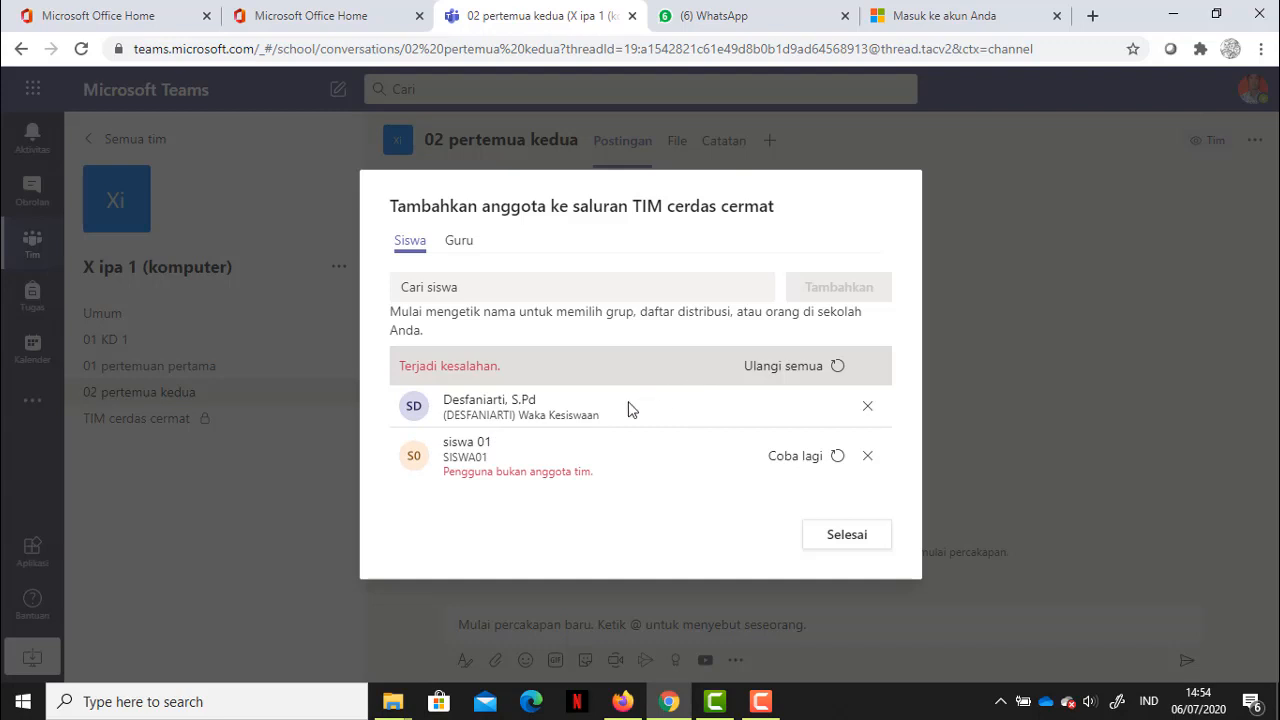
click(866, 458)
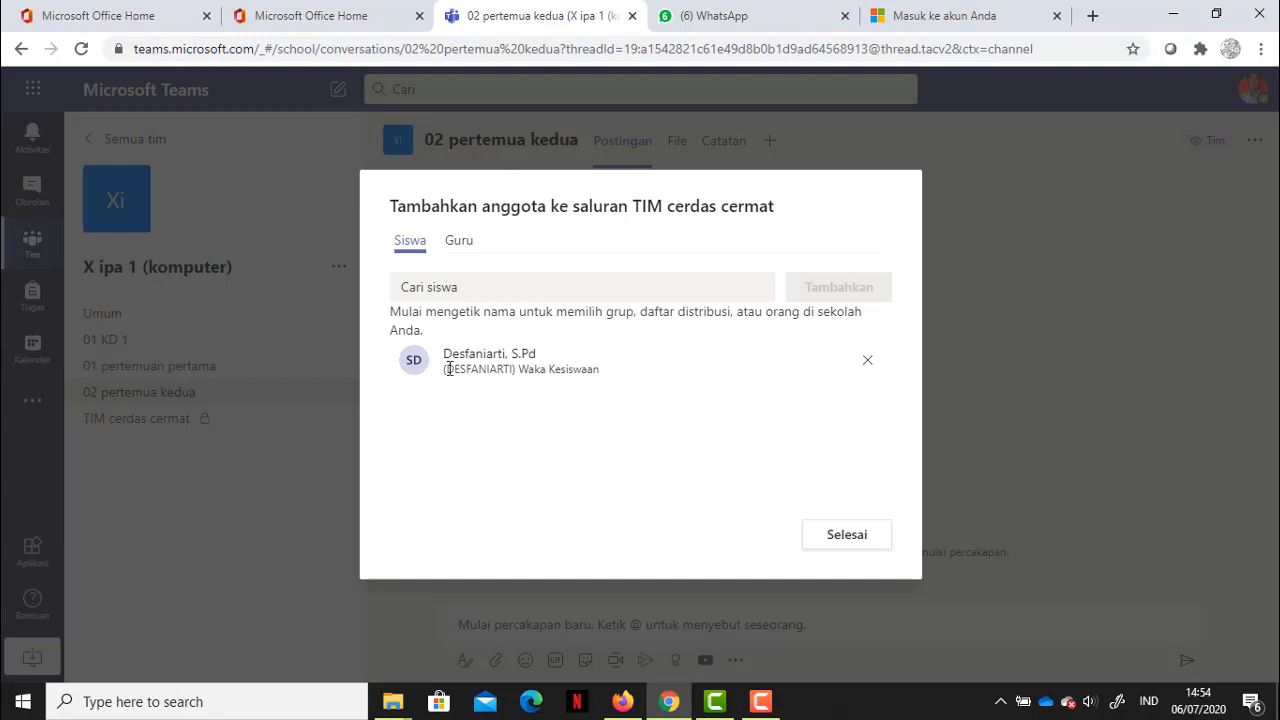
click(846, 536)
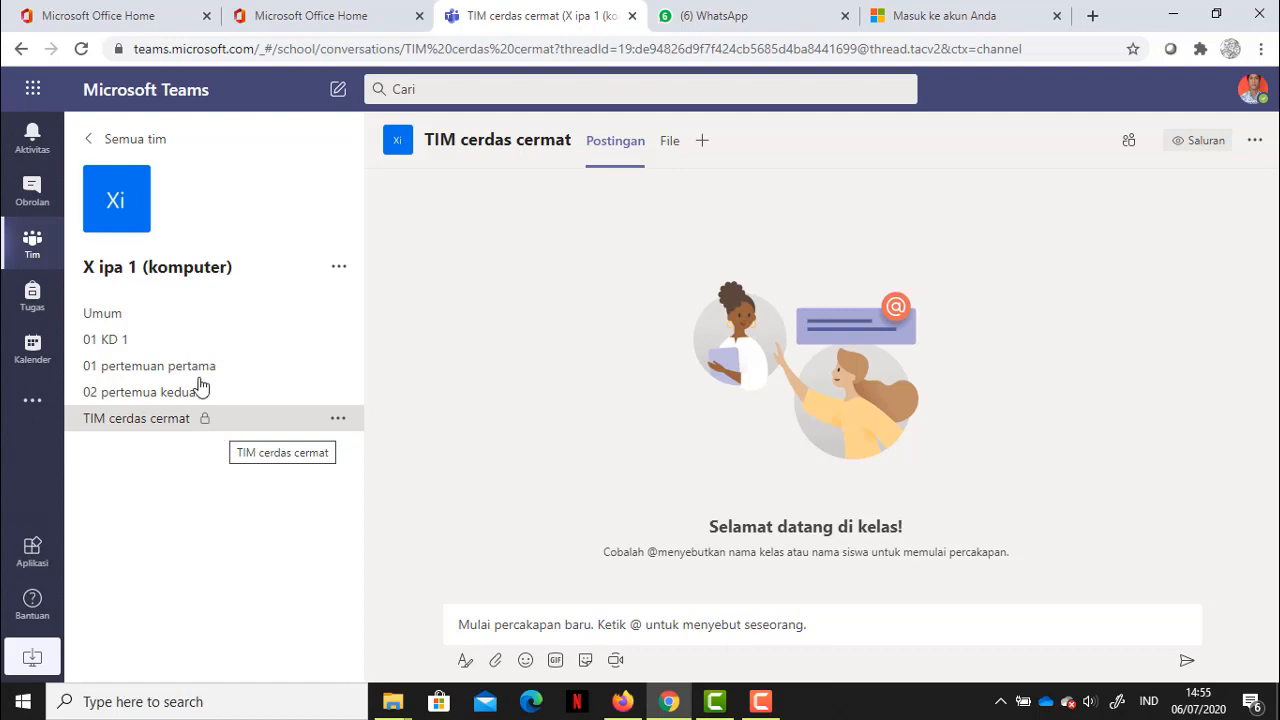
Step: Browse through the class team's five channels and start a new post in Umum
click(137, 310)
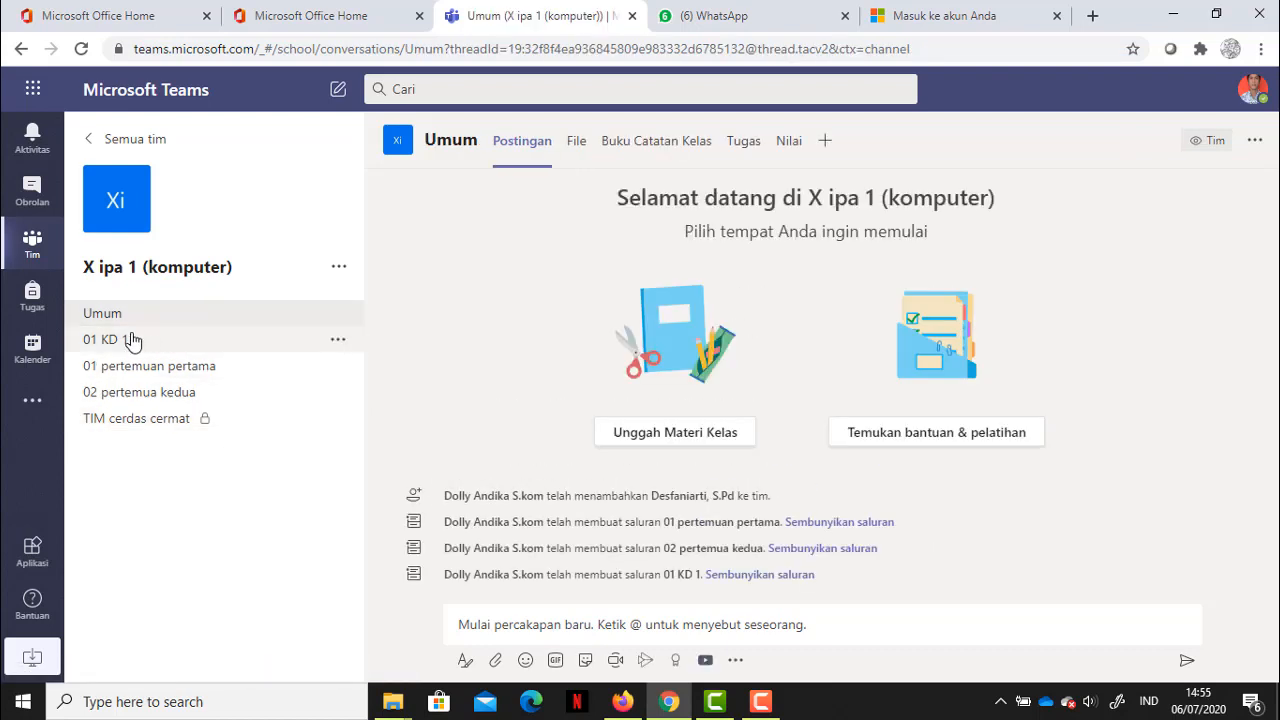
click(128, 339)
click(143, 367)
click(186, 398)
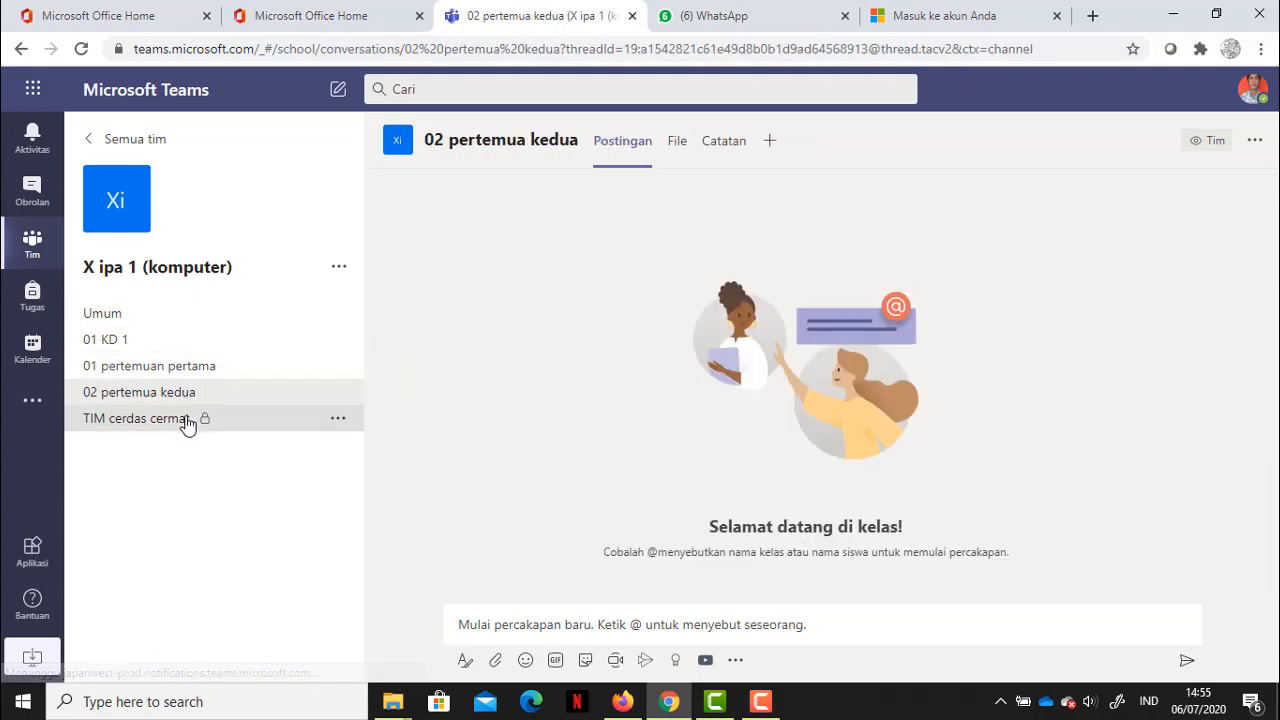
click(186, 420)
click(128, 316)
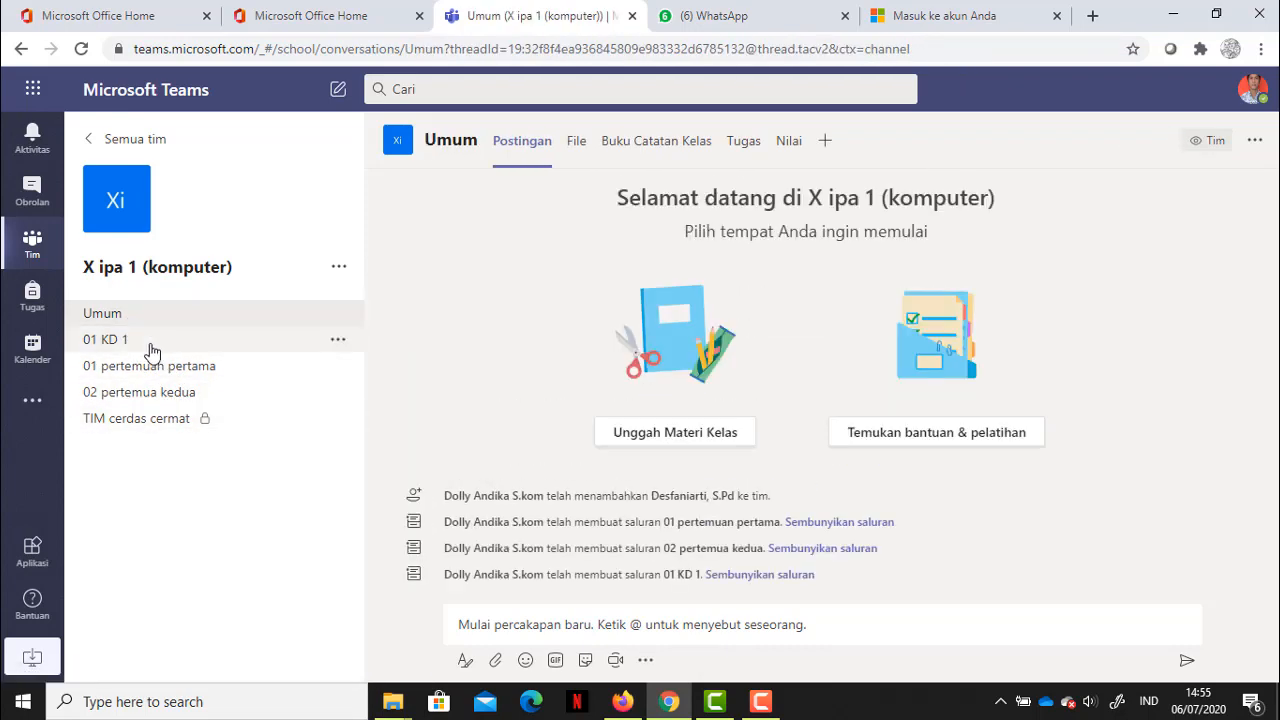
click(128, 339)
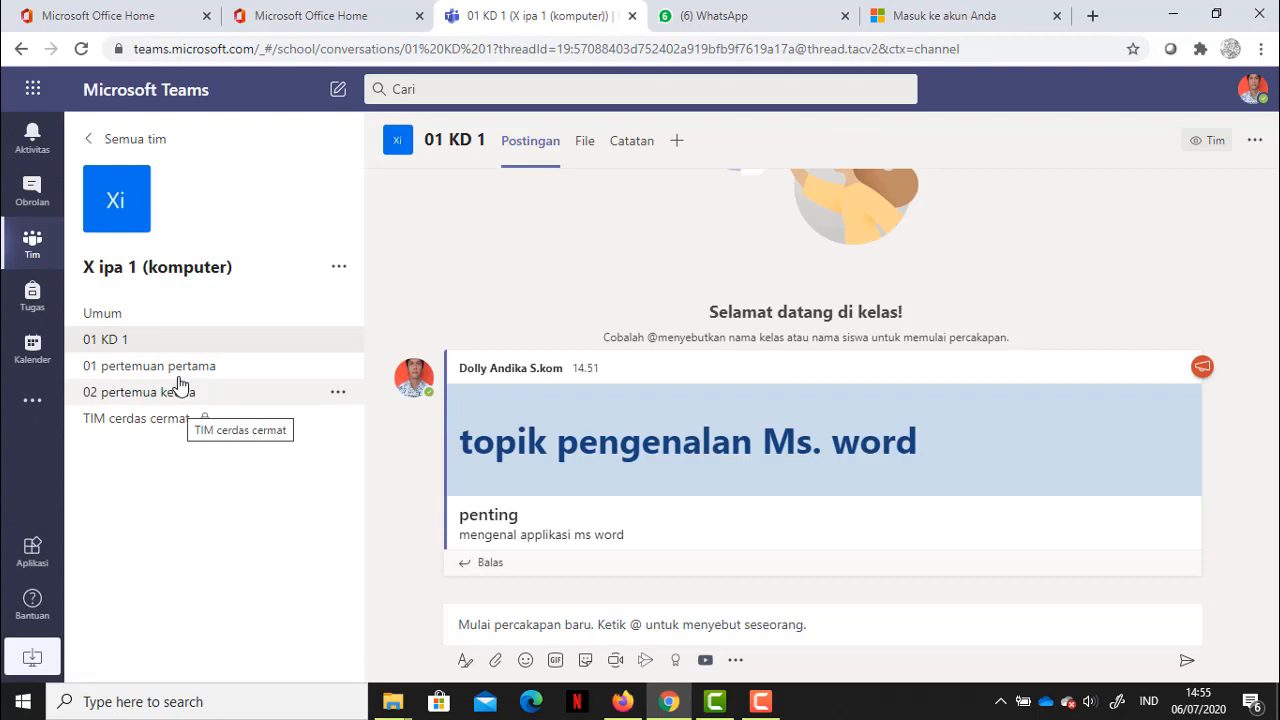
click(175, 318)
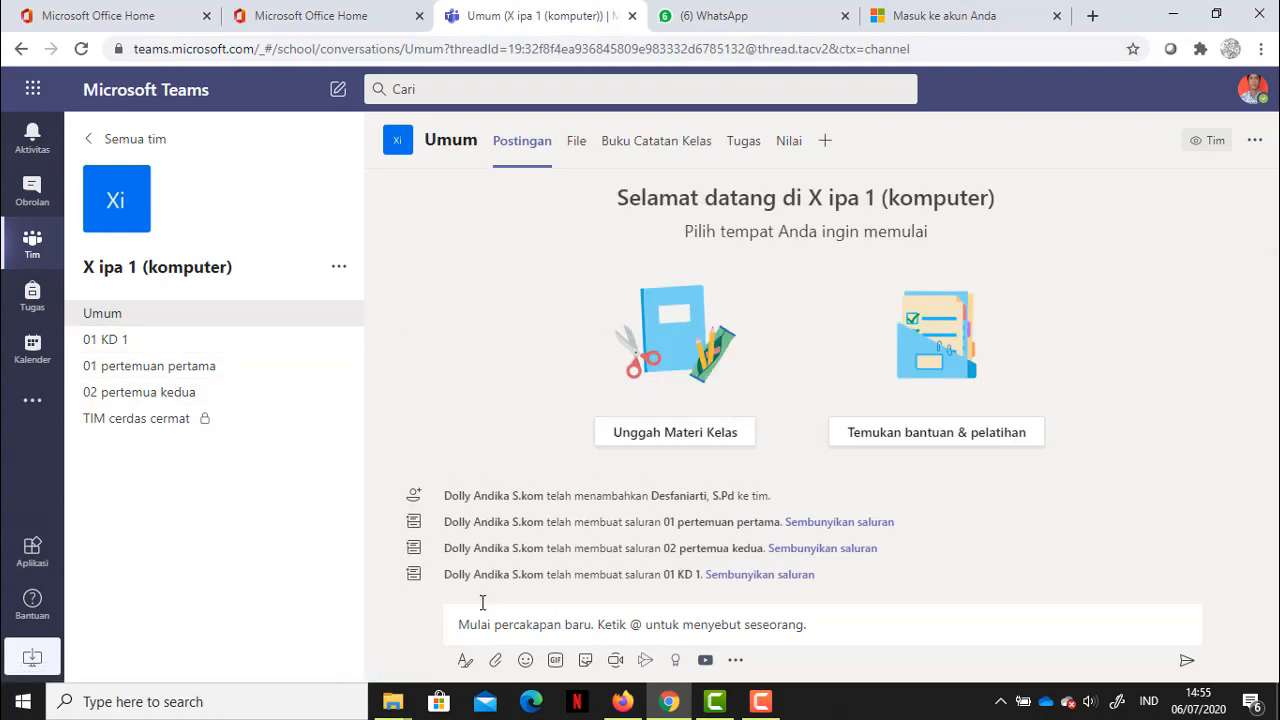
click(527, 627)
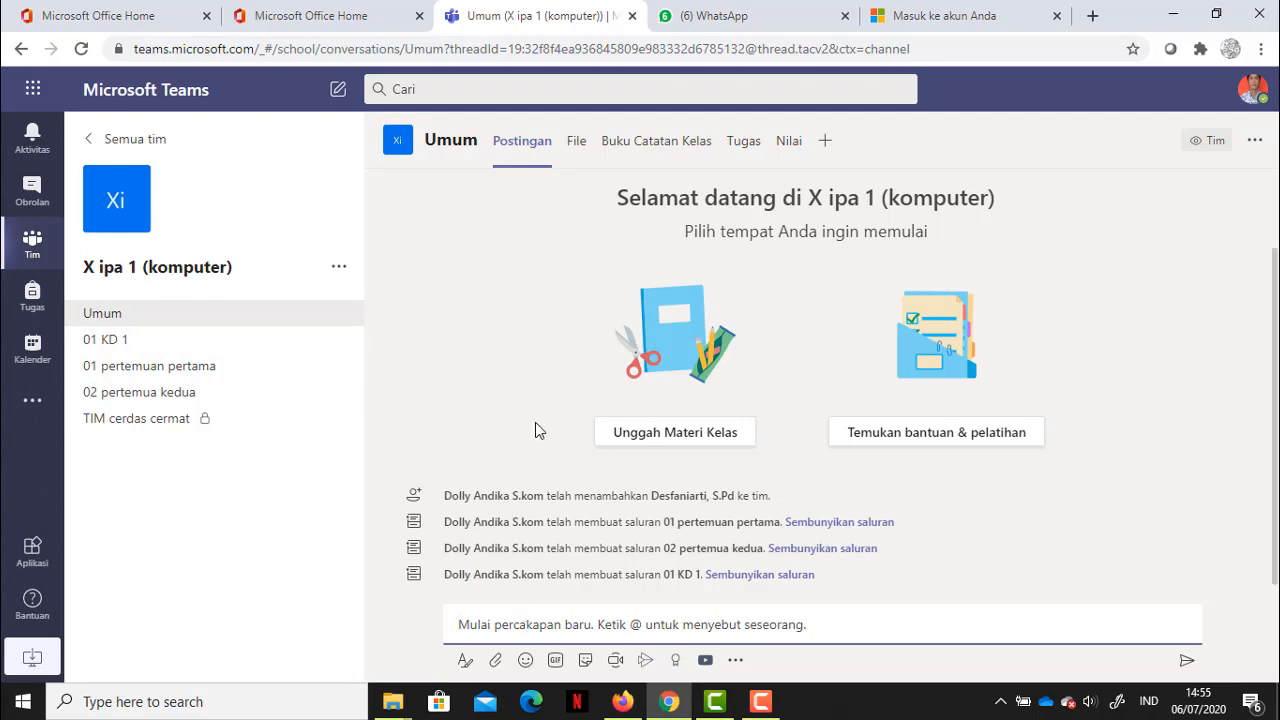
Step: Cycle through the channels again, ending on 01 KD 1 with its Ms. word announcement
click(172, 340)
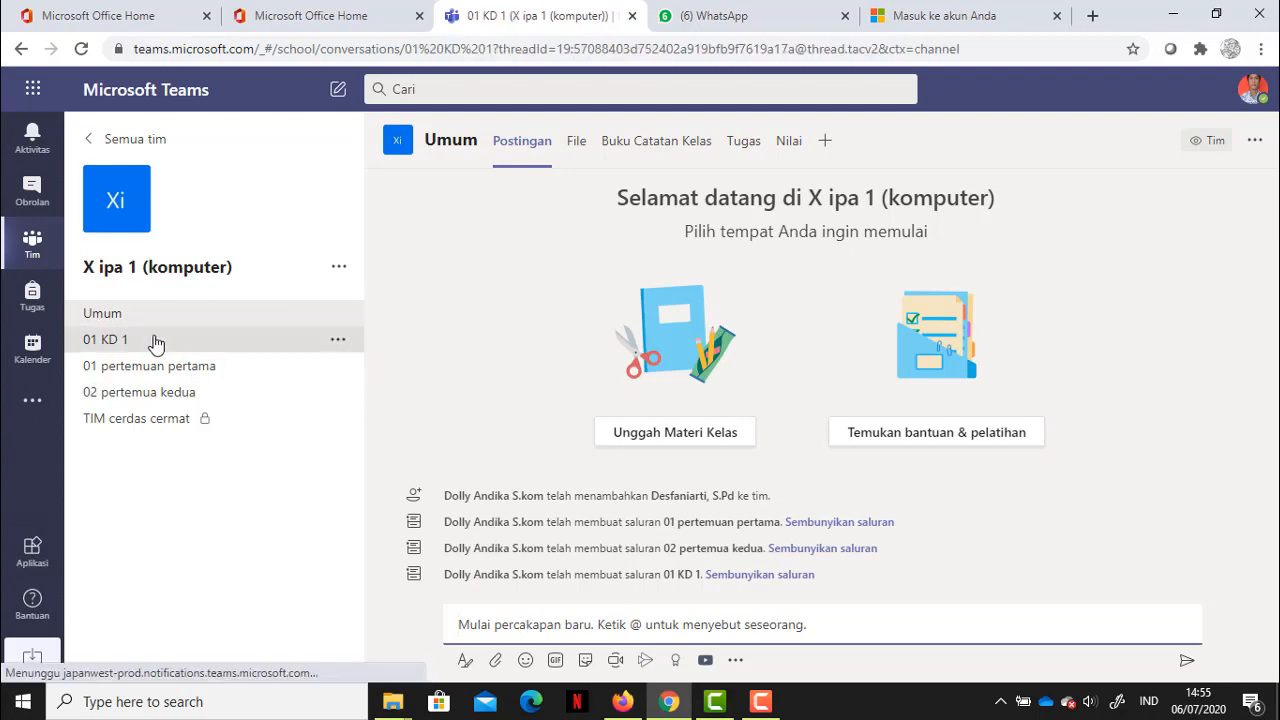
click(209, 367)
click(221, 395)
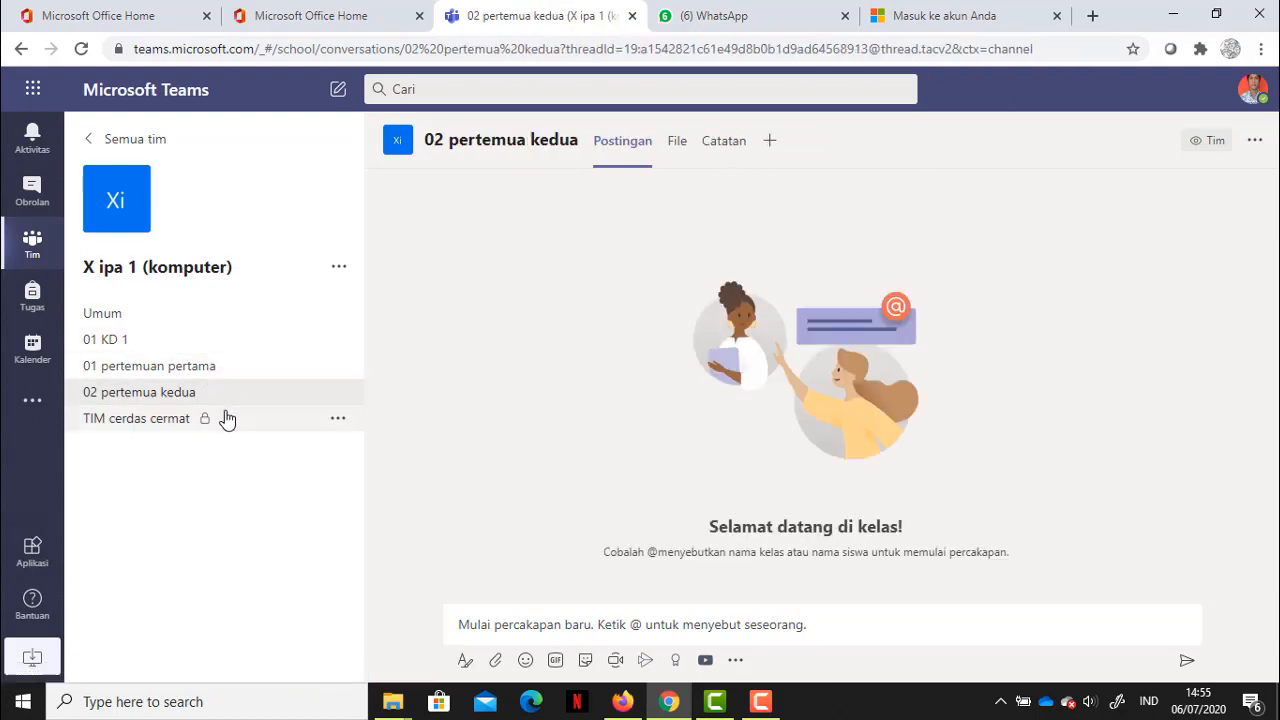
click(225, 418)
click(210, 341)
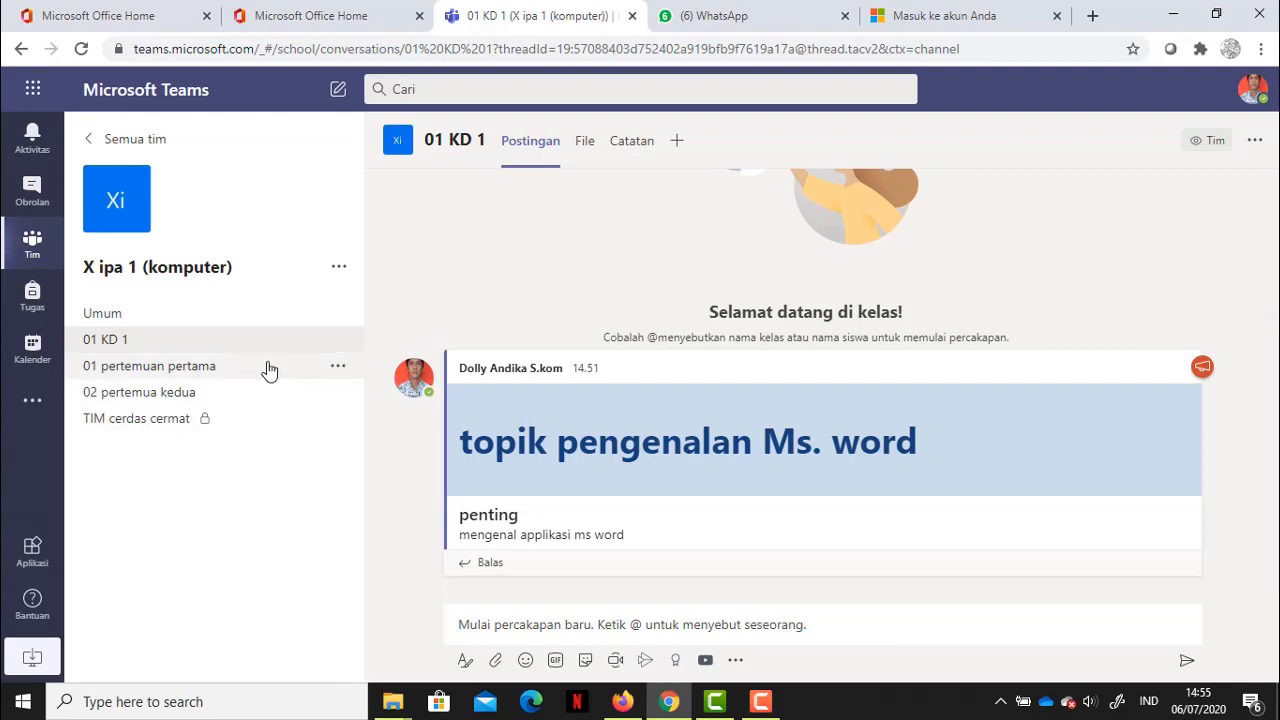
click(183, 367)
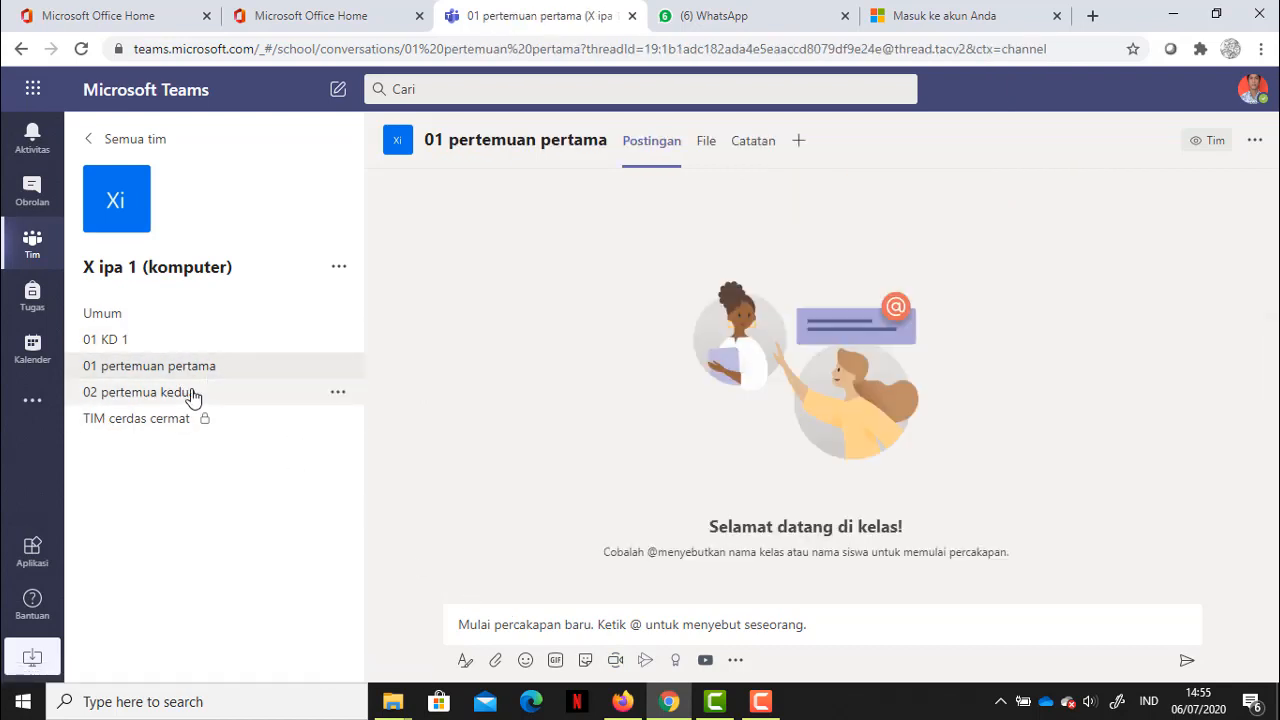
click(193, 395)
click(172, 345)
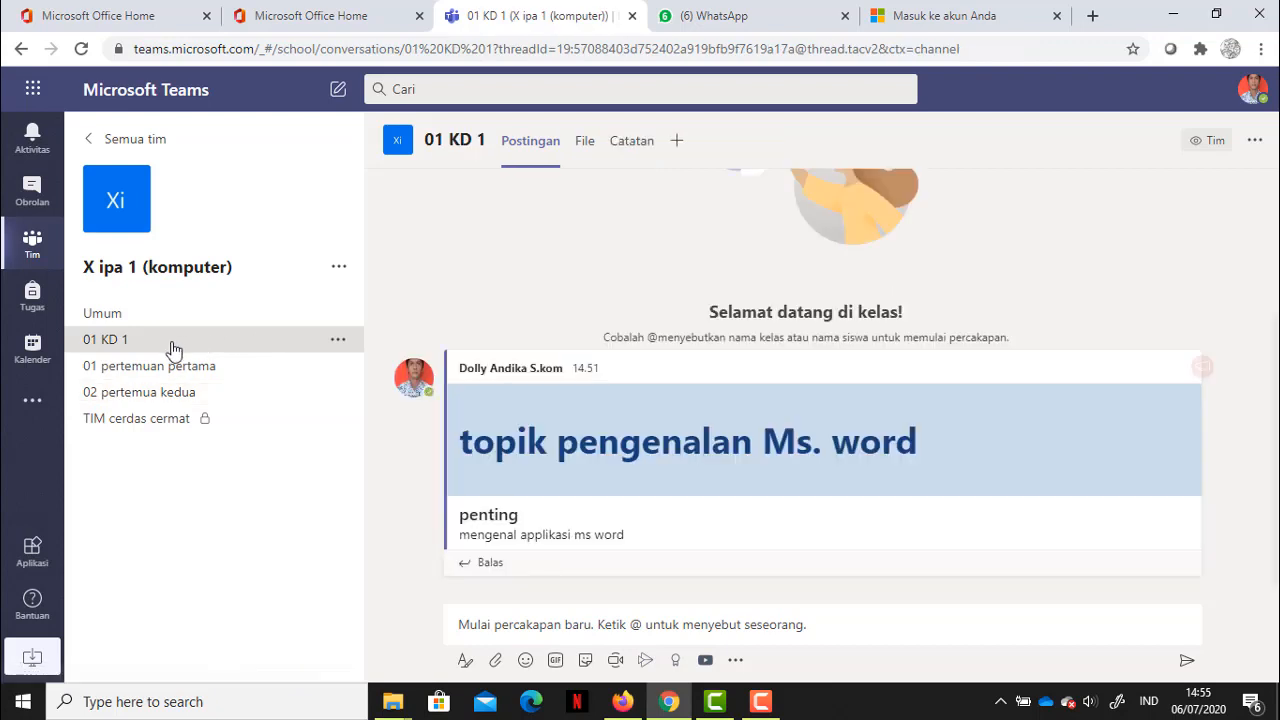
Step: Set Moderasi saluran to Aktif in the 01 KD 1 channel settings
click(340, 342)
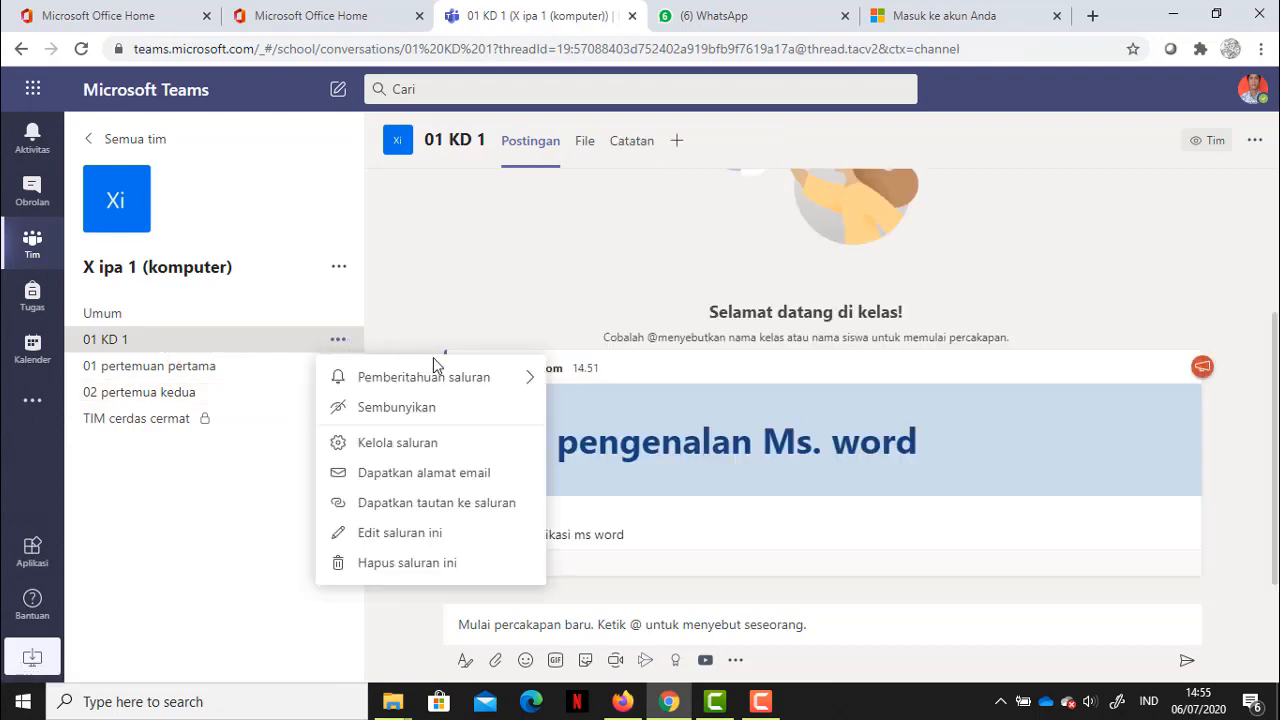
click(421, 443)
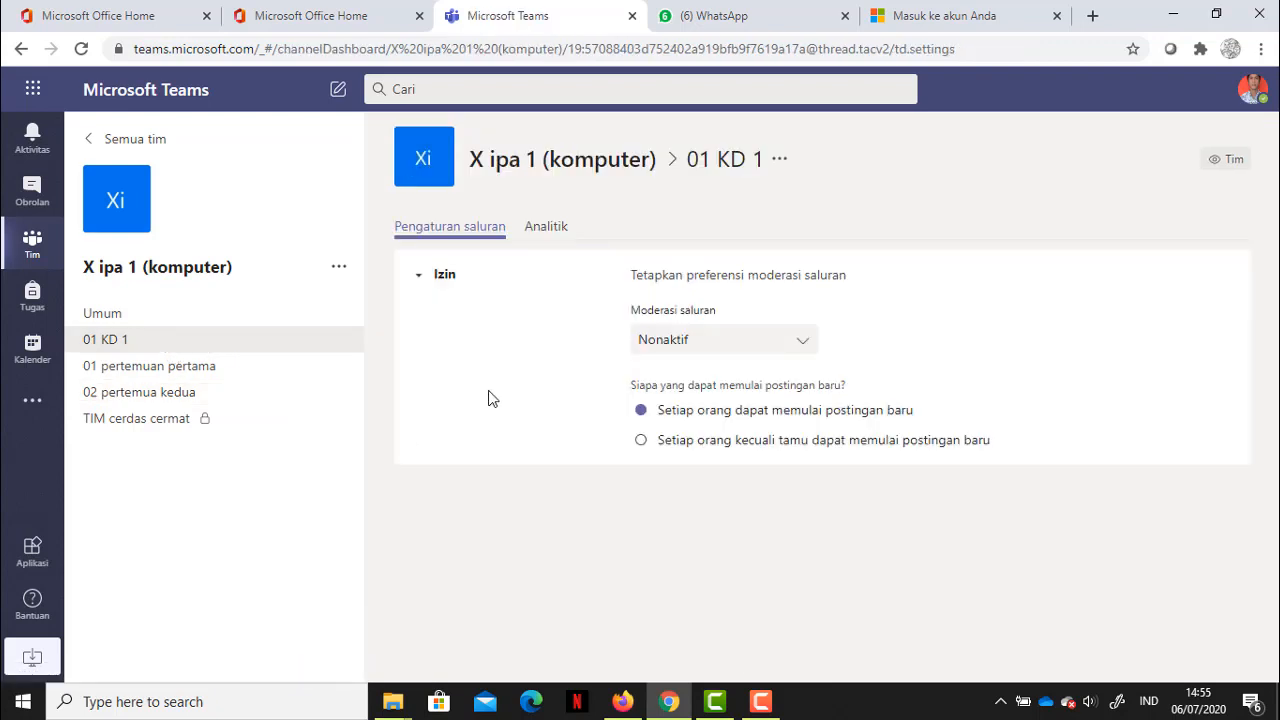
click(703, 357)
click(647, 415)
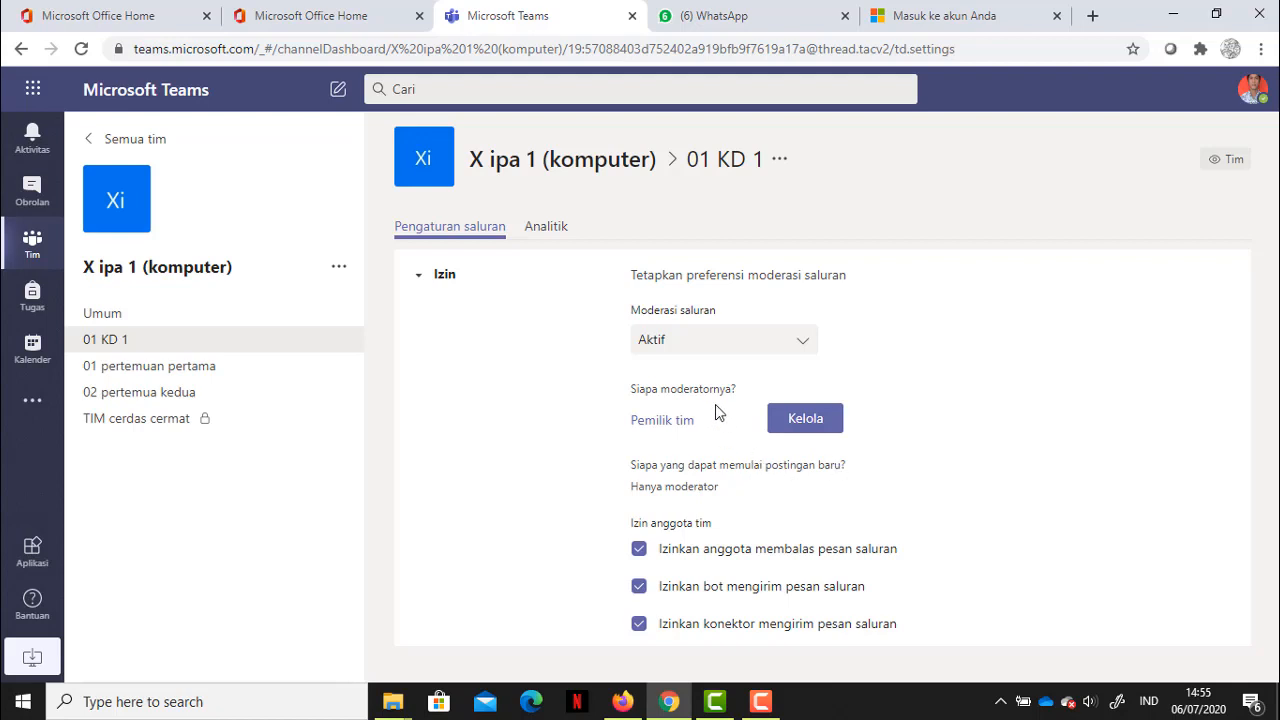
Step: Switch between the channels and finish on 02 pertemua kedua
click(206, 366)
click(190, 396)
click(163, 424)
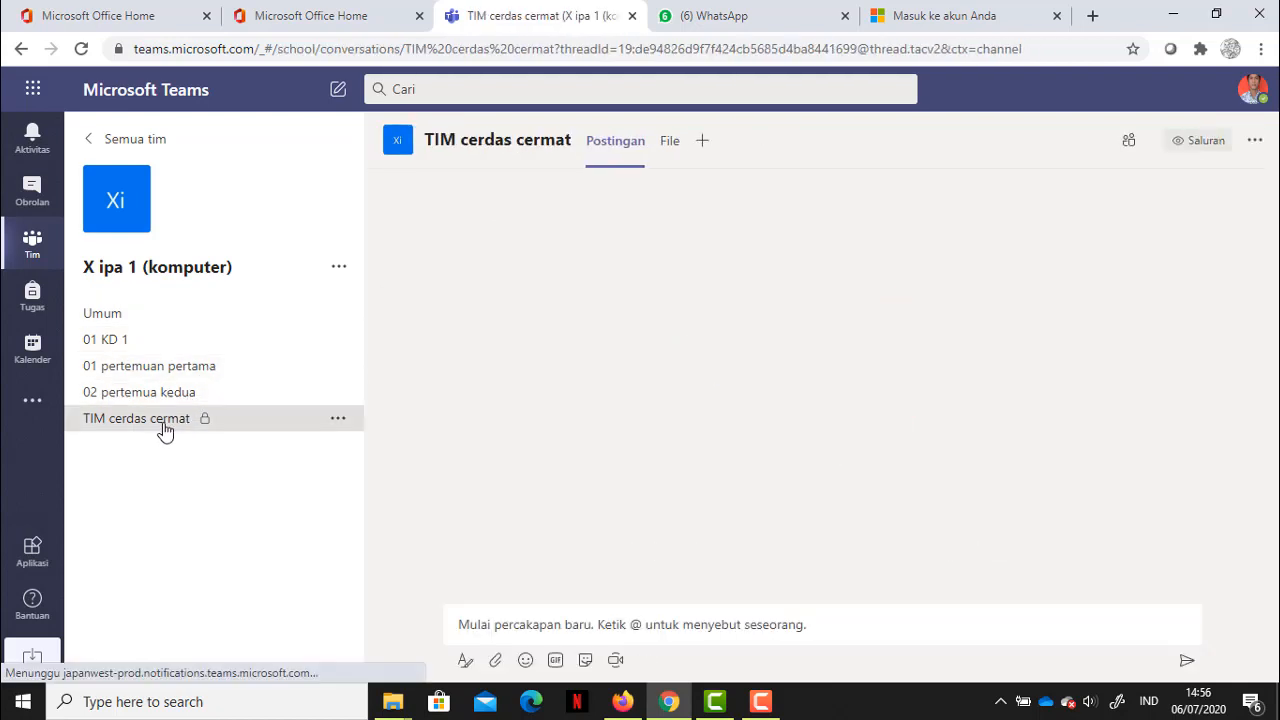
click(185, 400)
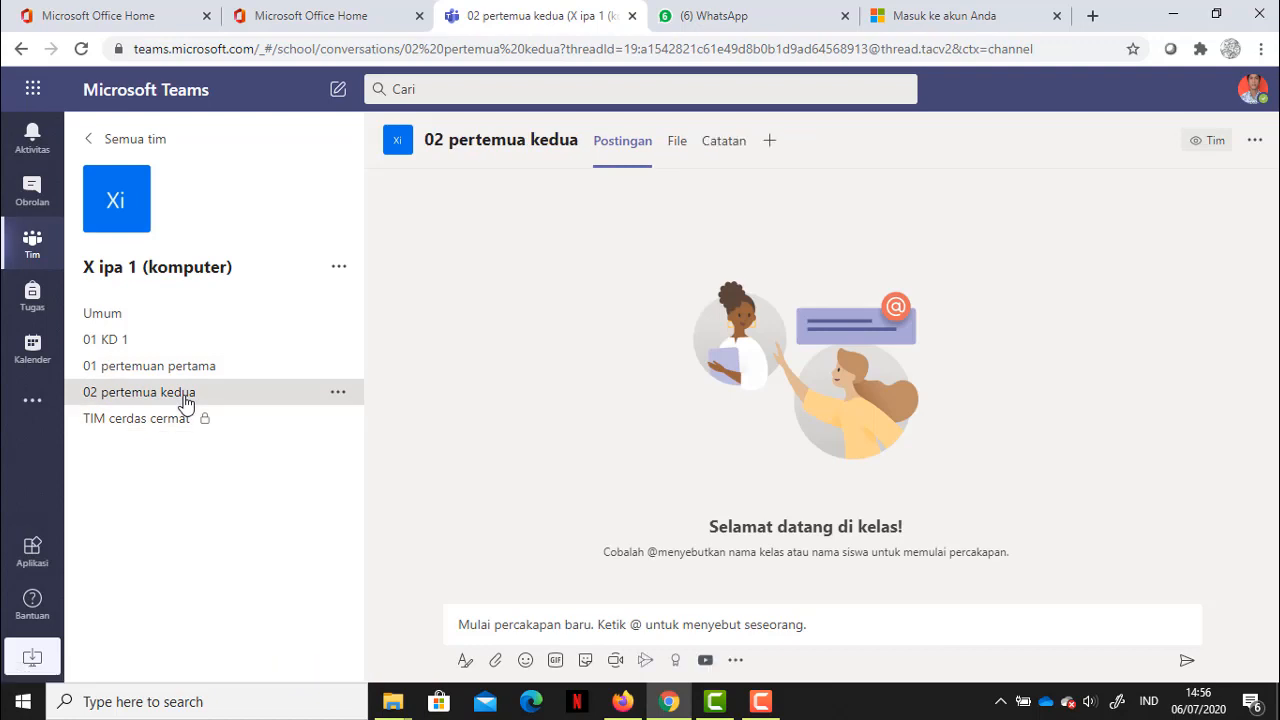